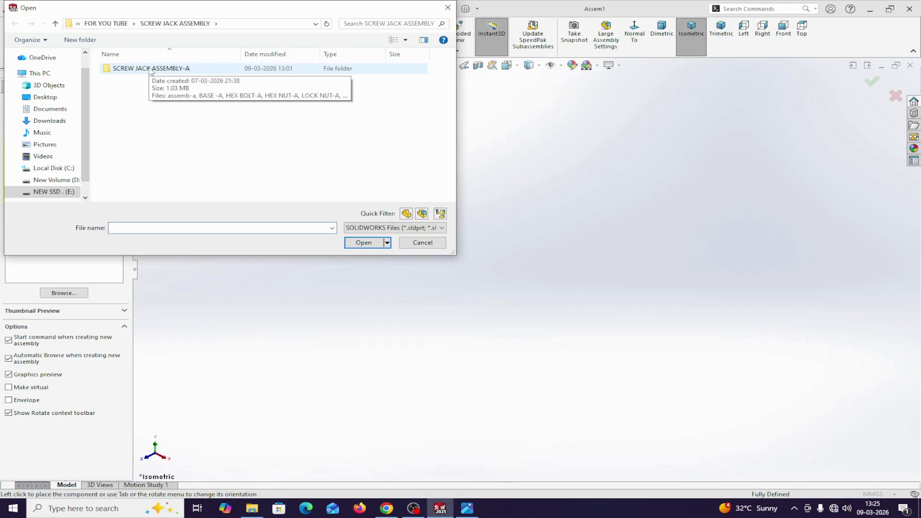
Step: Delete the existing assemb-a assembly file from the SCREW JACK ASSEMBLY-A folder
double_click(127, 70)
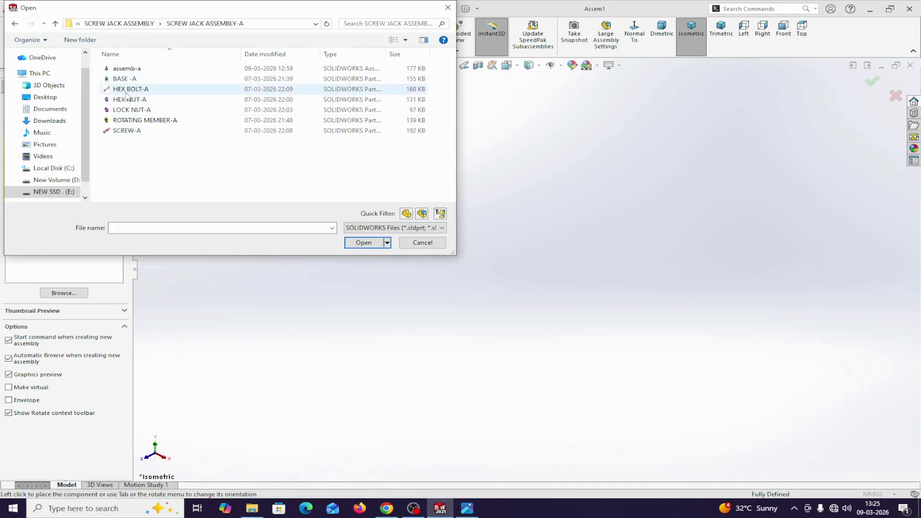
click(122, 68)
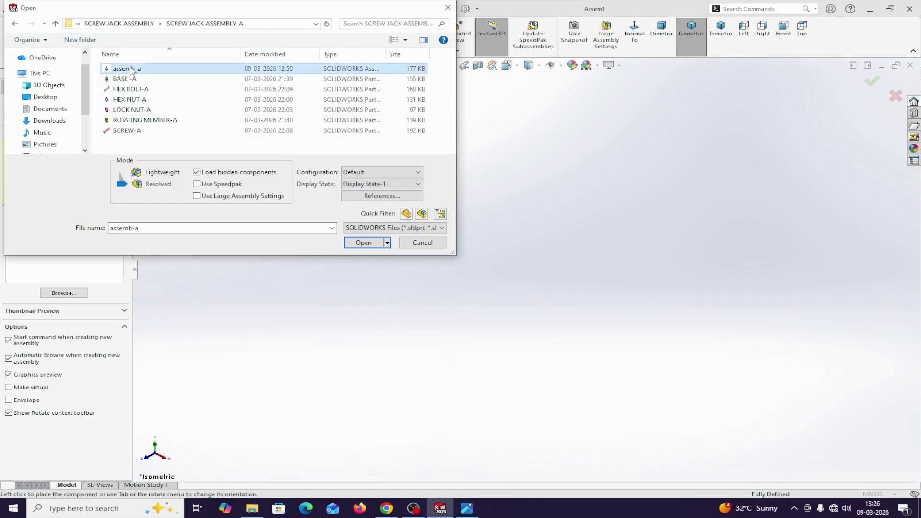
right_click(130, 68)
click(156, 239)
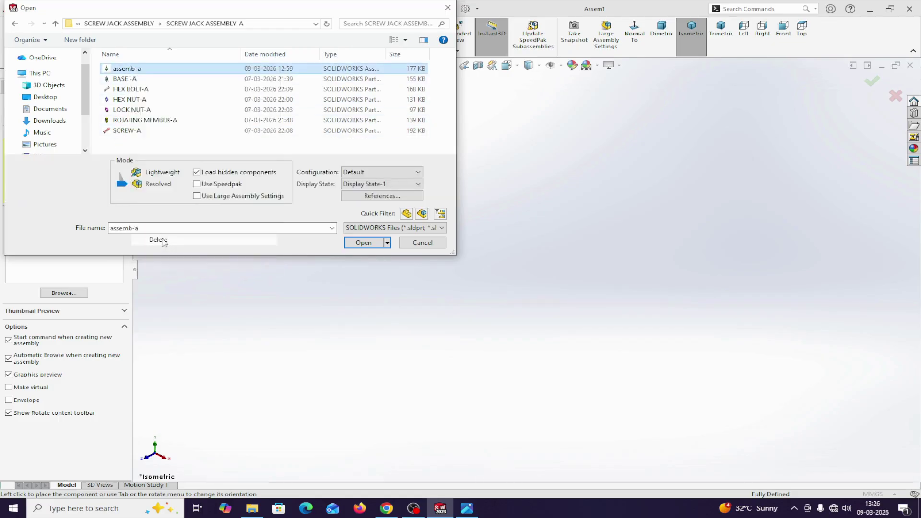
click(499, 294)
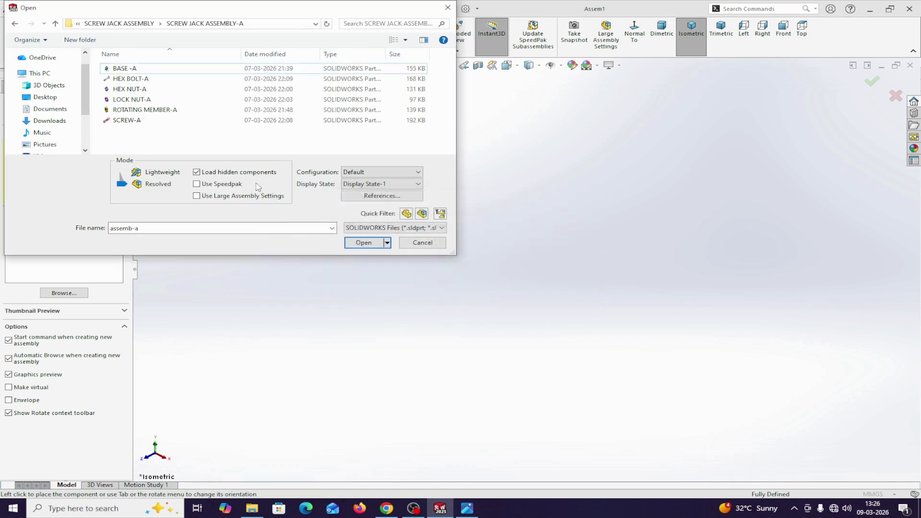
Step: Insert the BASE -A part with origins displayed and place it on the assembly origin
click(137, 70)
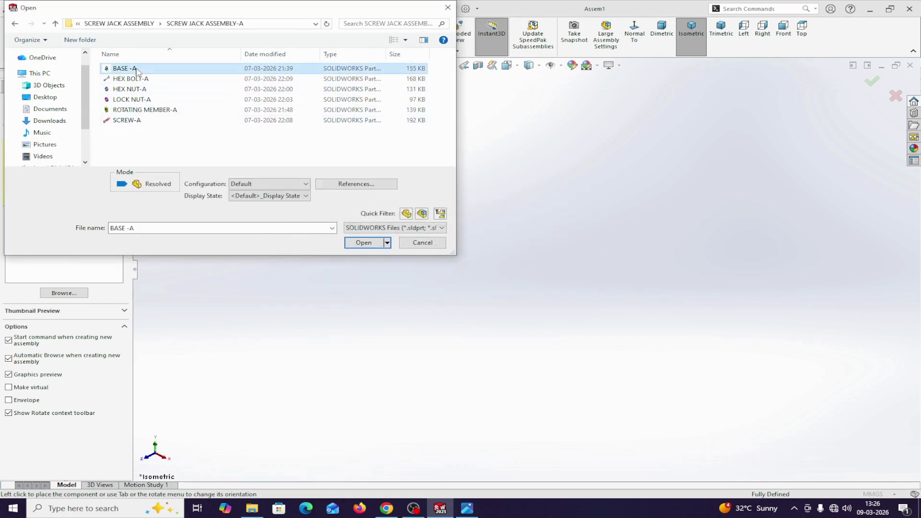
click(364, 243)
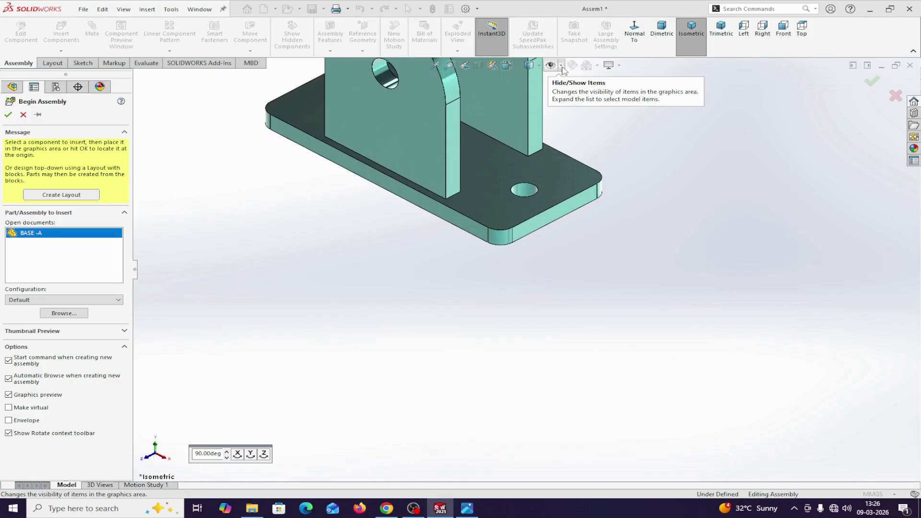
click(562, 67)
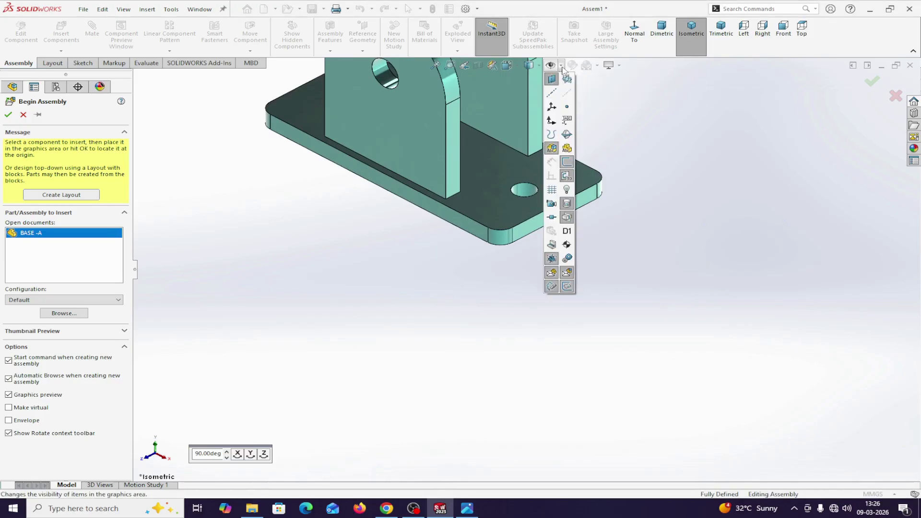
click(552, 121)
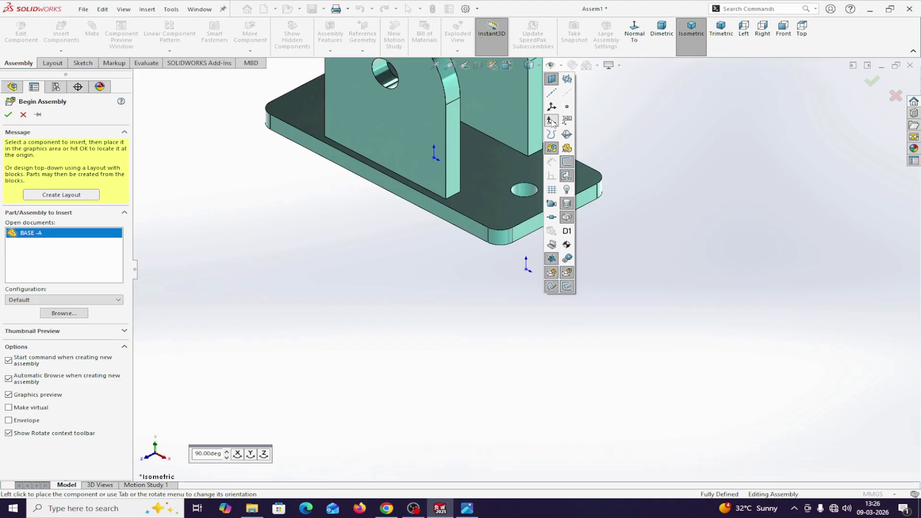
click(552, 121)
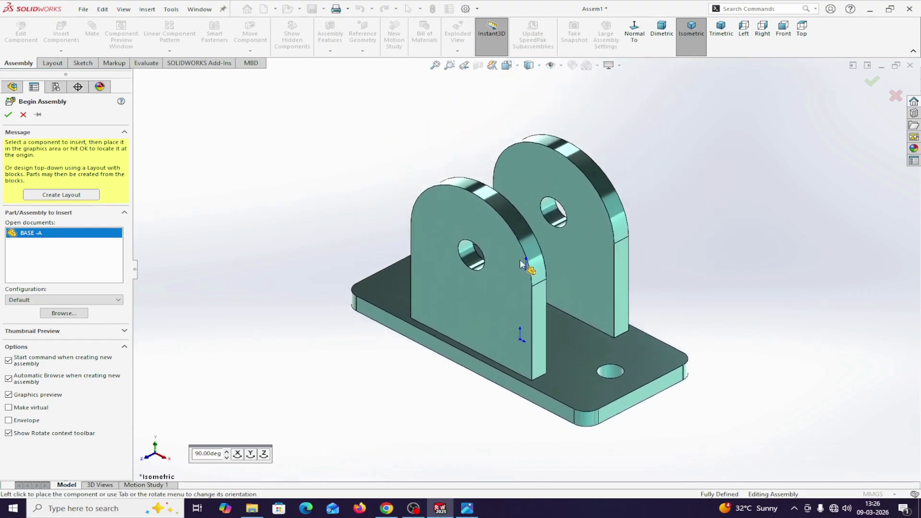
click(527, 271)
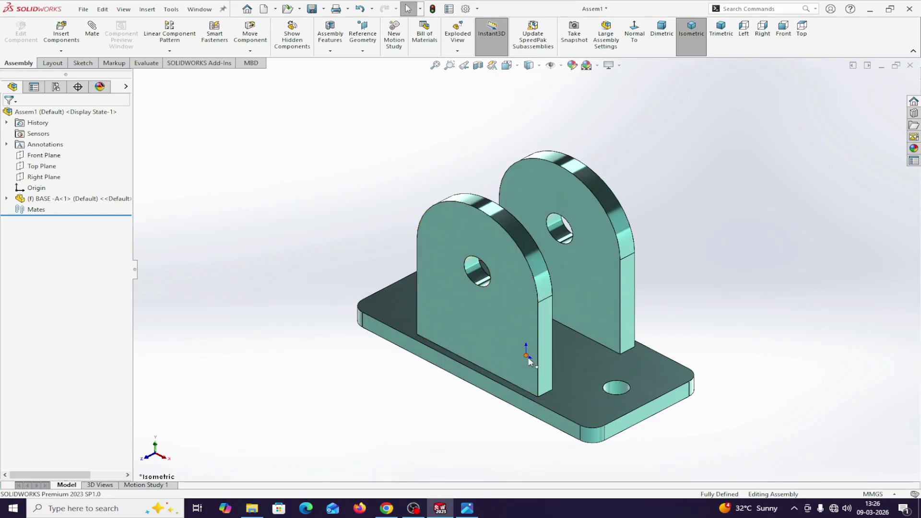
Step: Compare the assembly's Front, Top and Right planes with the matching planes of the BASE -A component
click(6, 198)
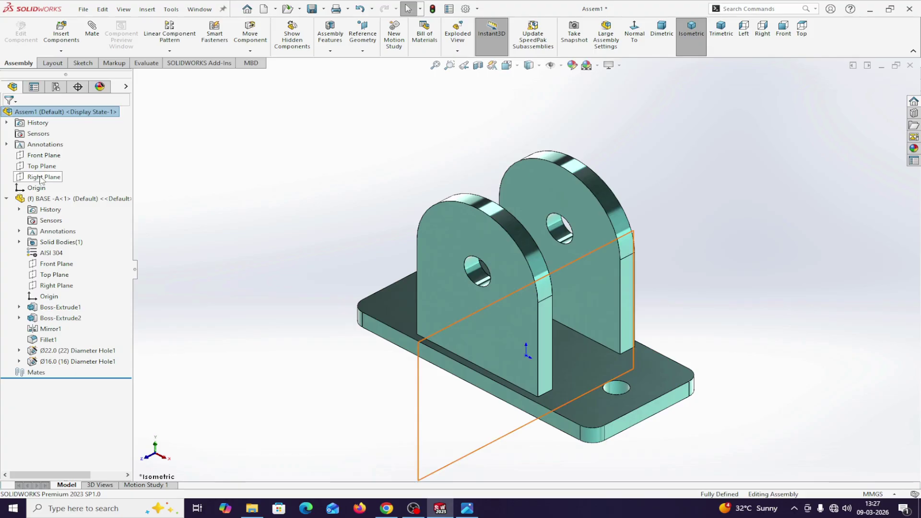
click(34, 156)
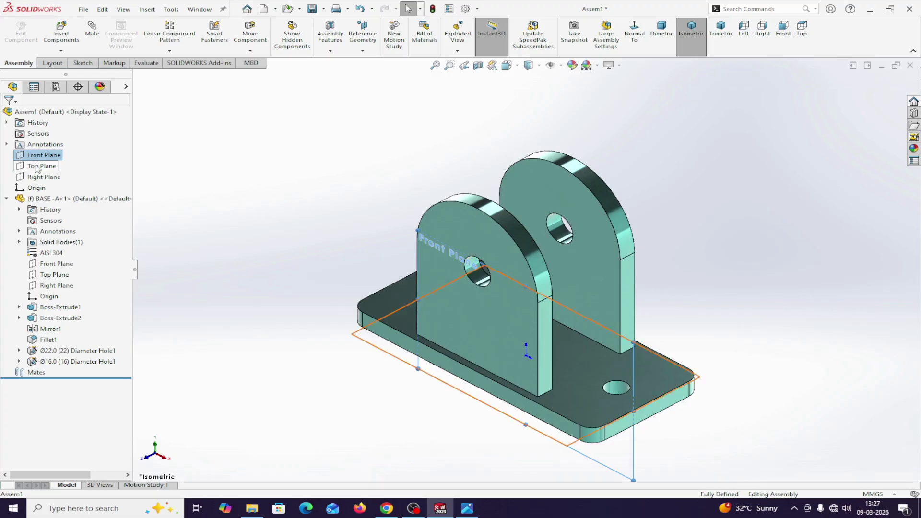
ctrl+click(43, 268)
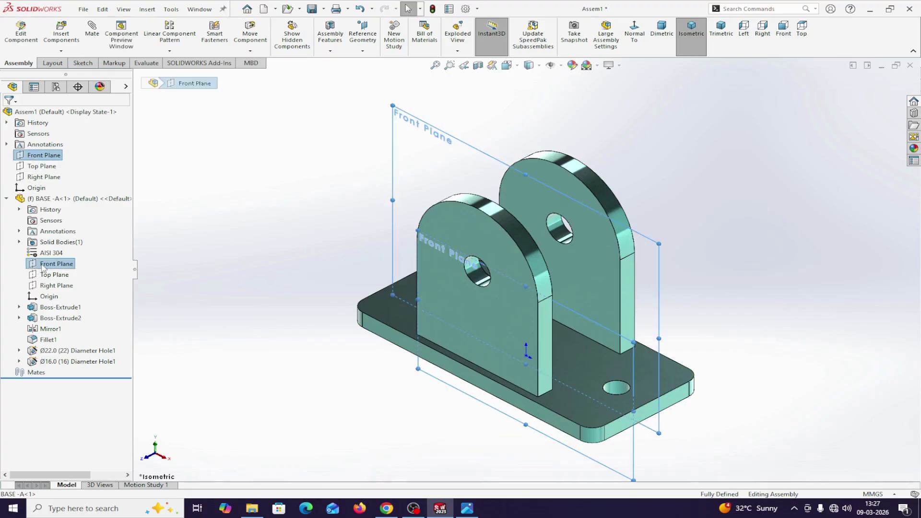
click(50, 167)
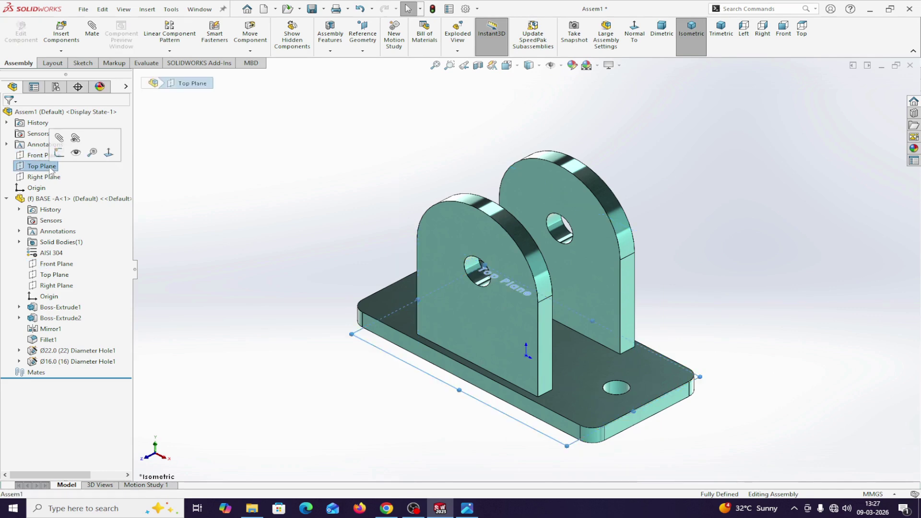
ctrl+click(53, 277)
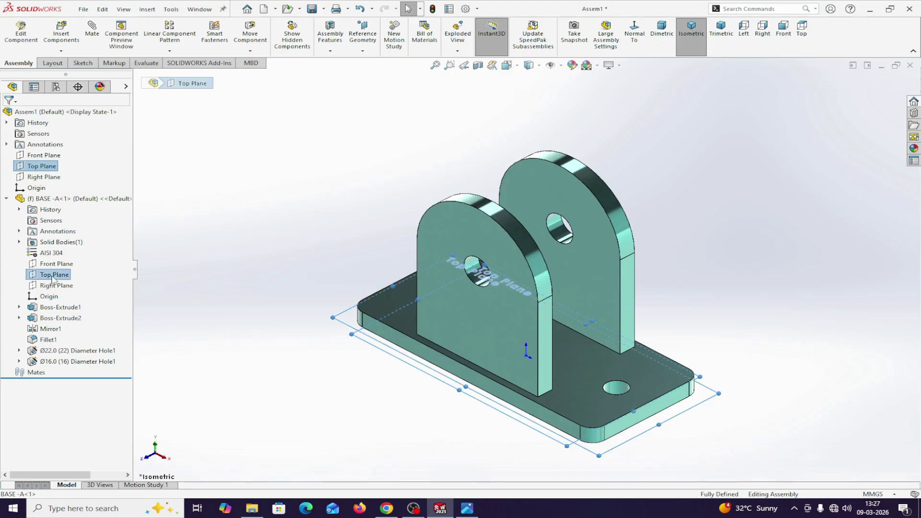
click(55, 180)
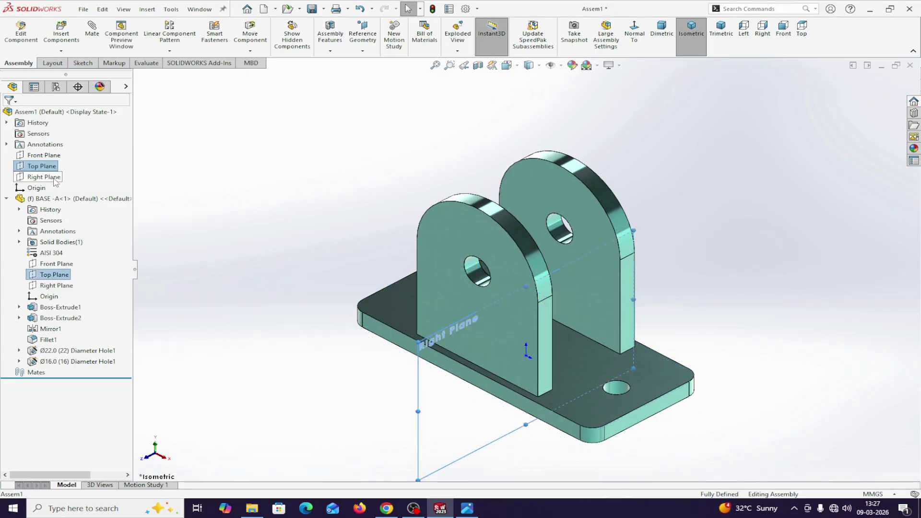
ctrl+click(48, 286)
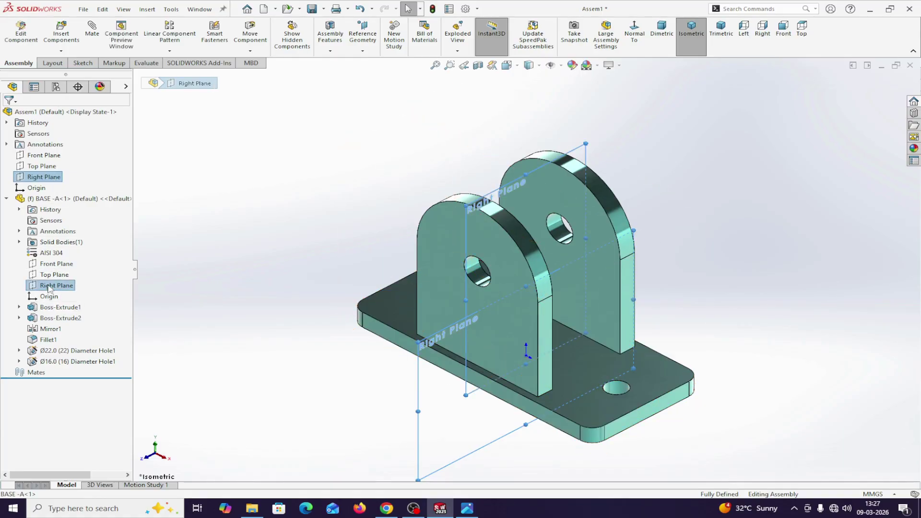
click(229, 240)
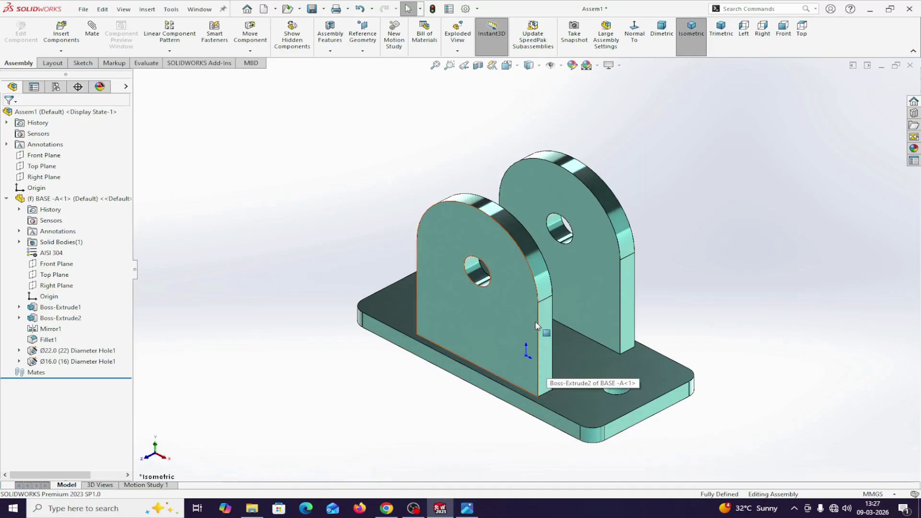
Step: Change the scene background to Plain White
click(561, 65)
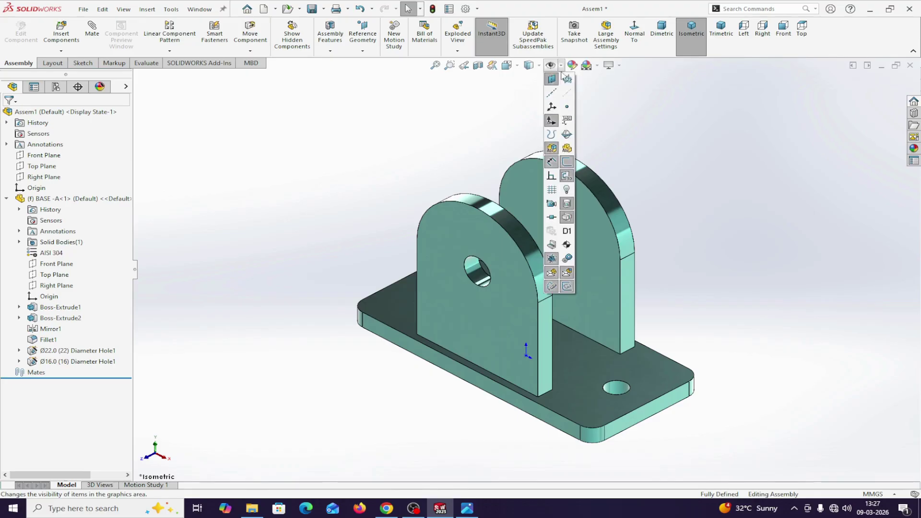
click(668, 111)
click(596, 65)
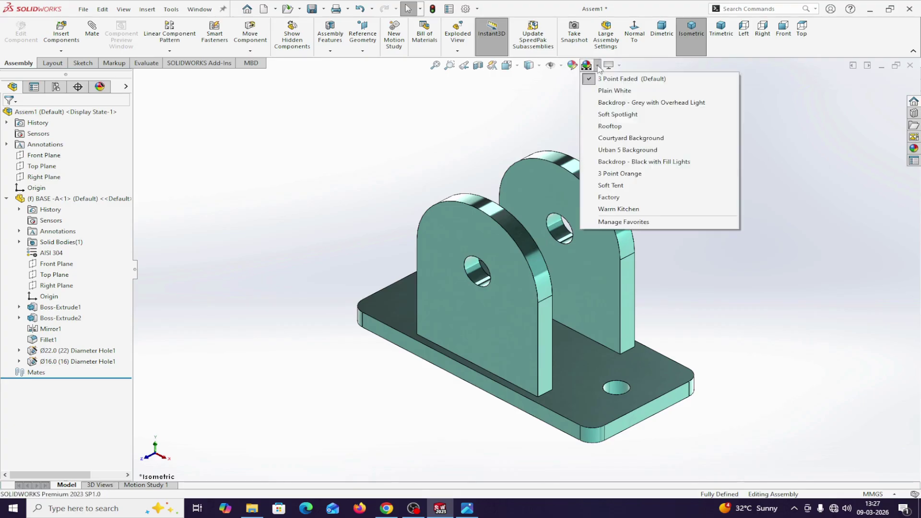
click(615, 90)
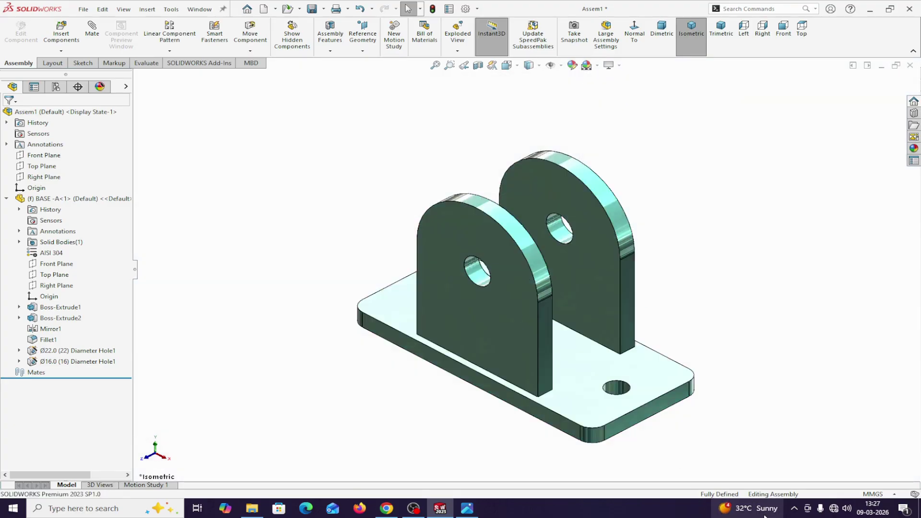
click(897, 496)
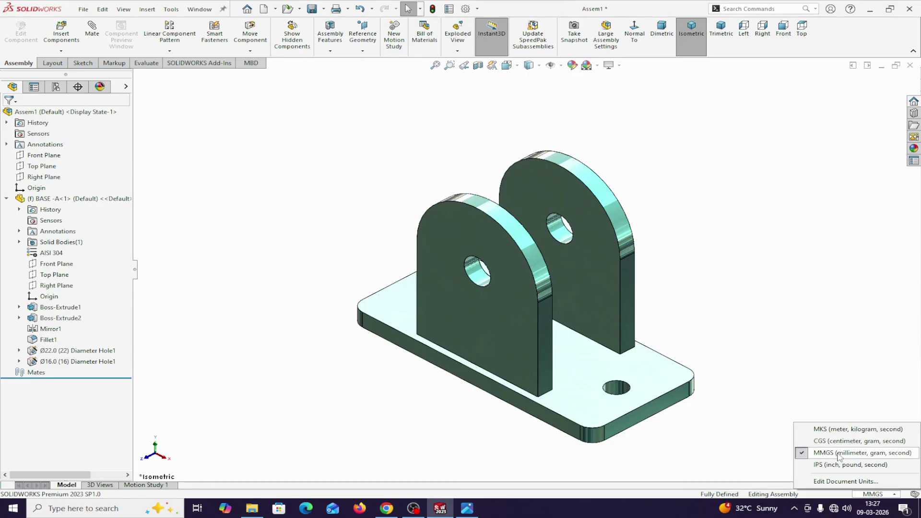
click(817, 286)
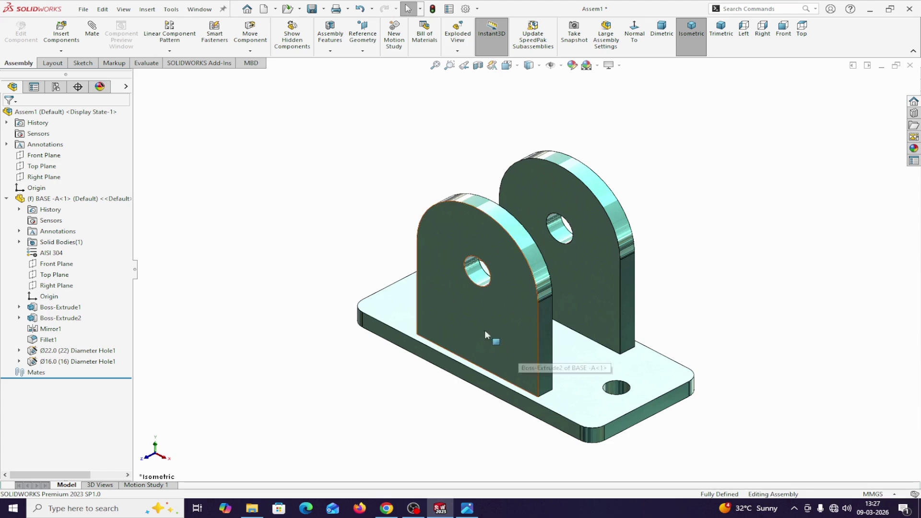
right_click(460, 312)
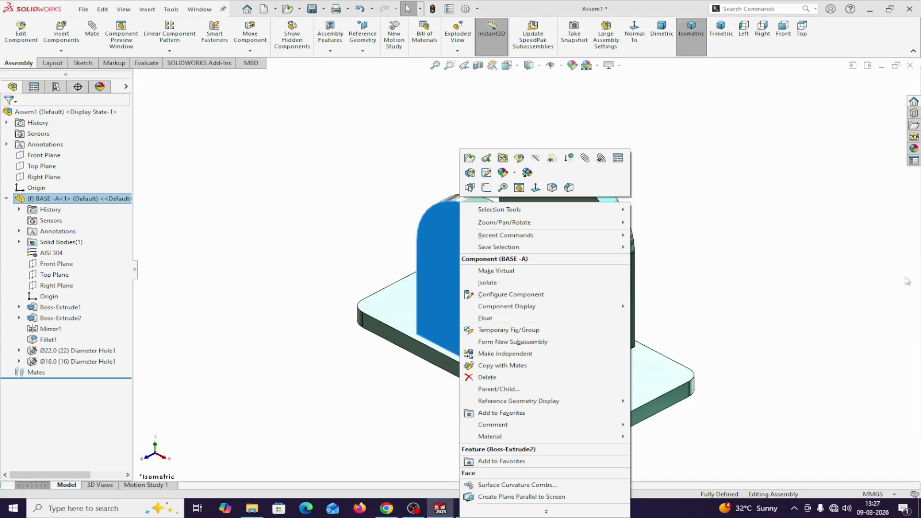
click(824, 285)
click(824, 285)
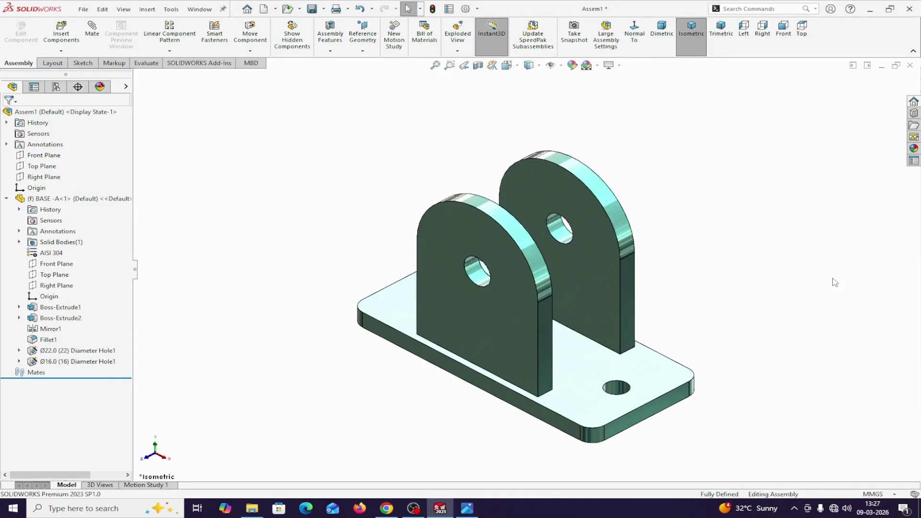
Step: Insert the HEX BOLT-A part and place it in free space behind the base's rear lug
click(61, 32)
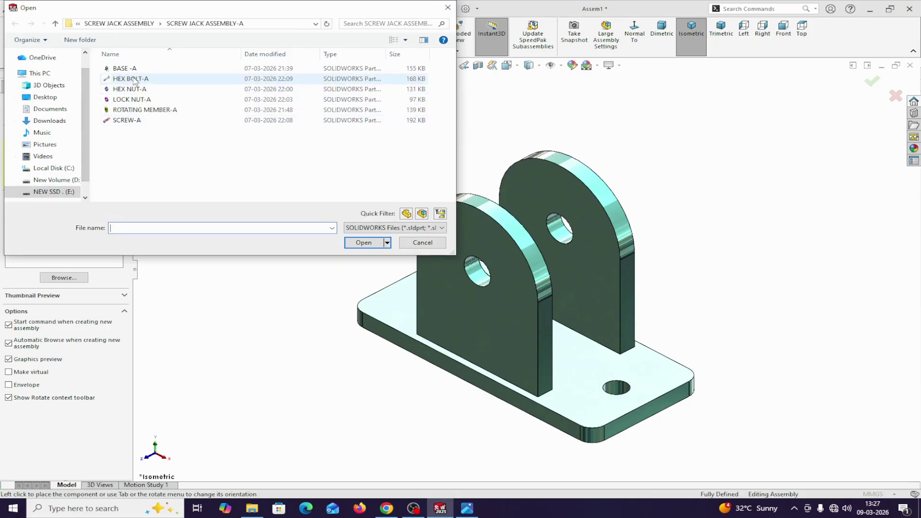
click(135, 80)
click(364, 243)
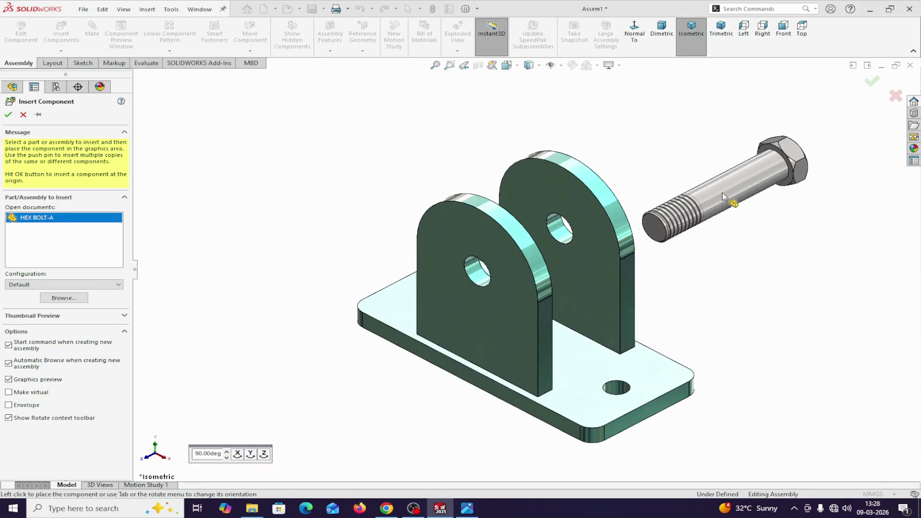
click(723, 196)
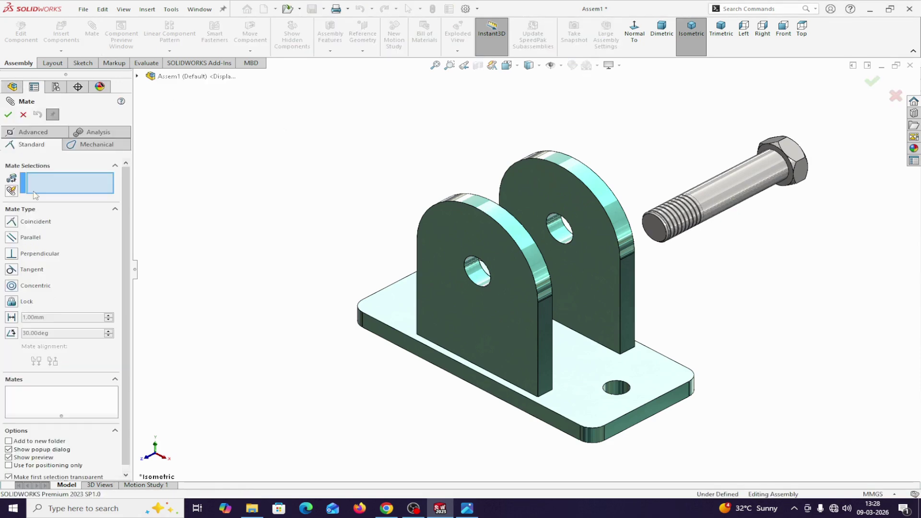
Step: Add a concentric mate between the hex bolt's shank and the hole in the base's rear lug
click(739, 185)
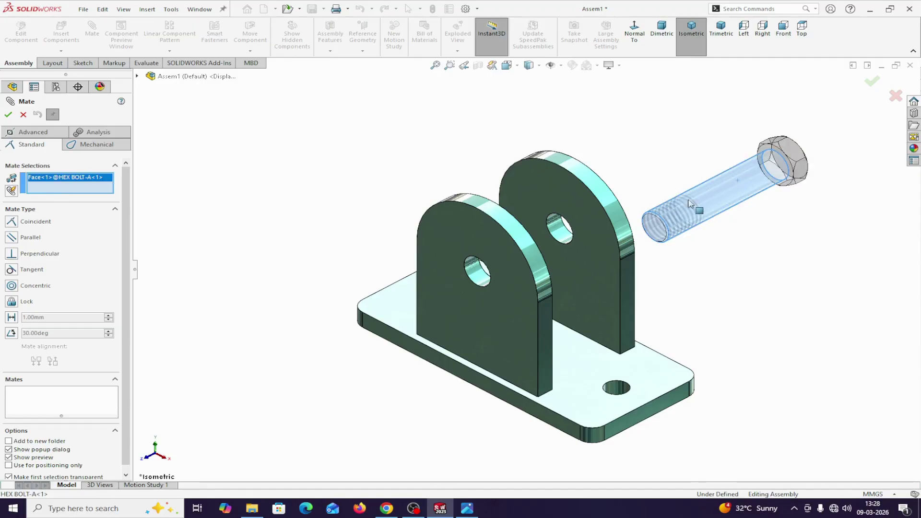
click(560, 230)
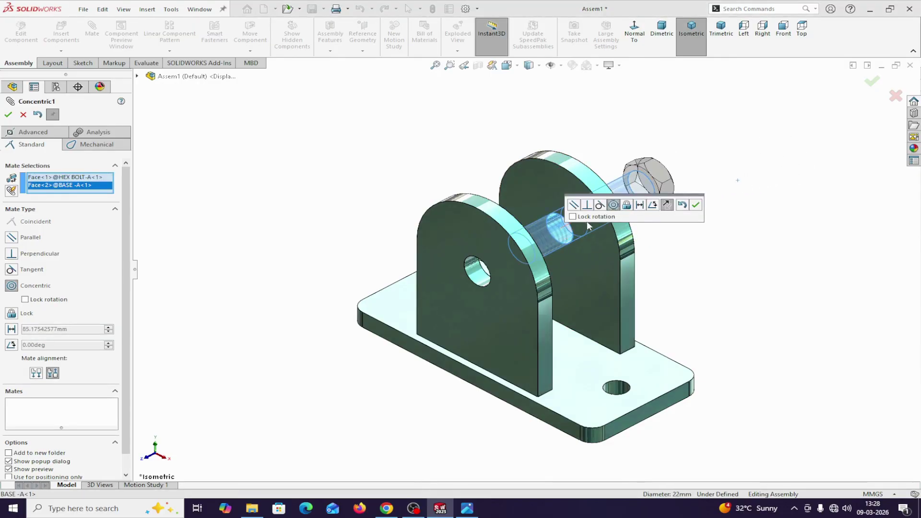
click(696, 205)
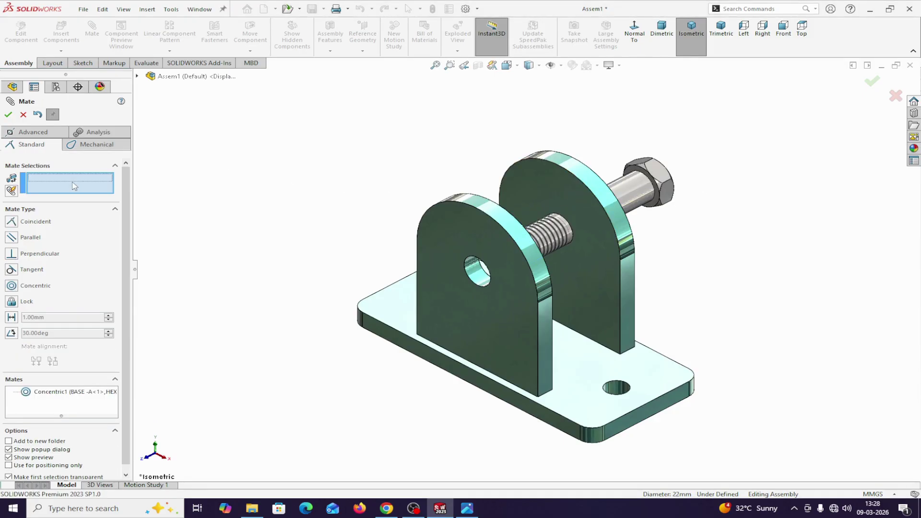
click(23, 114)
Step: Insert the HEX NUT-A part and place it in free space in front of the base's front lug
click(61, 29)
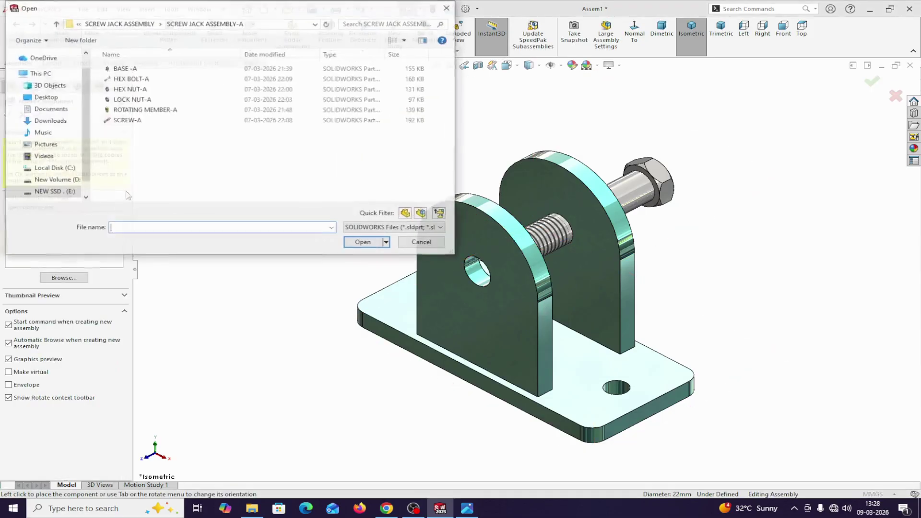
click(129, 91)
click(364, 242)
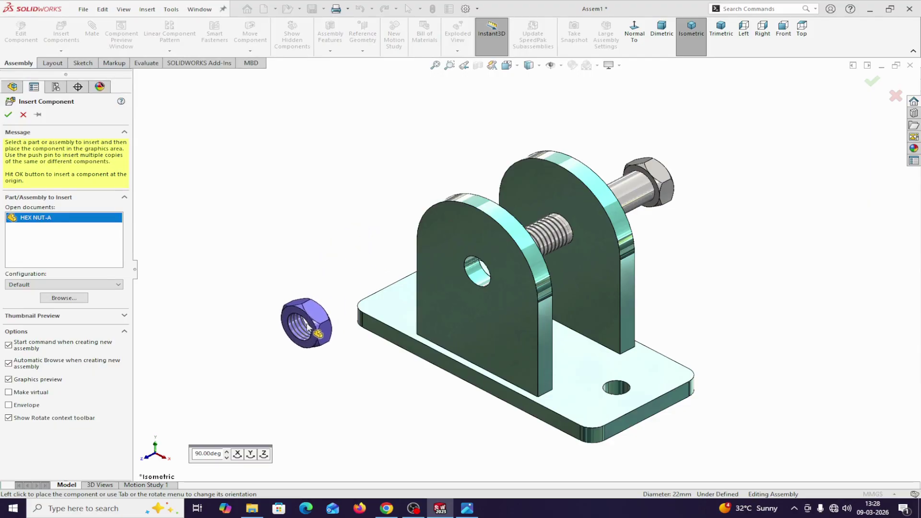
click(307, 326)
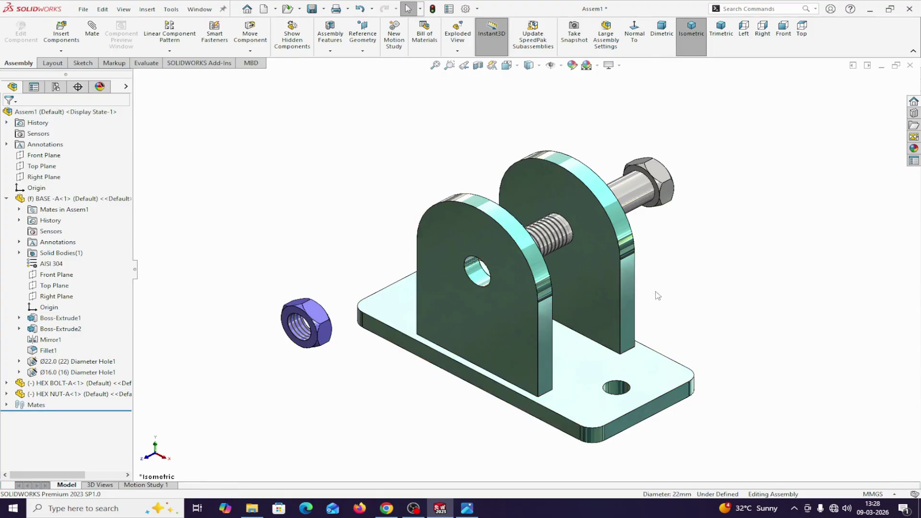
Step: Add a concentric mate between the hex bolt's shank and the threaded hole of the hex nut
click(548, 237)
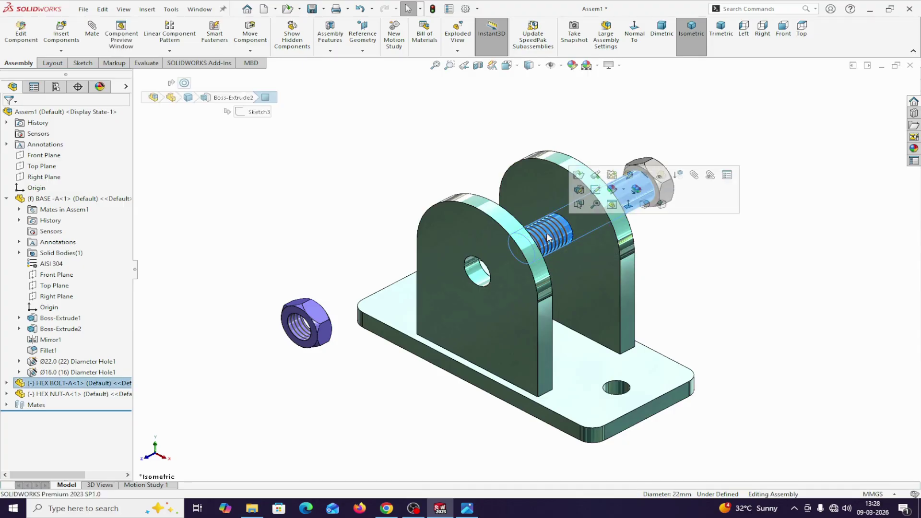
click(92, 29)
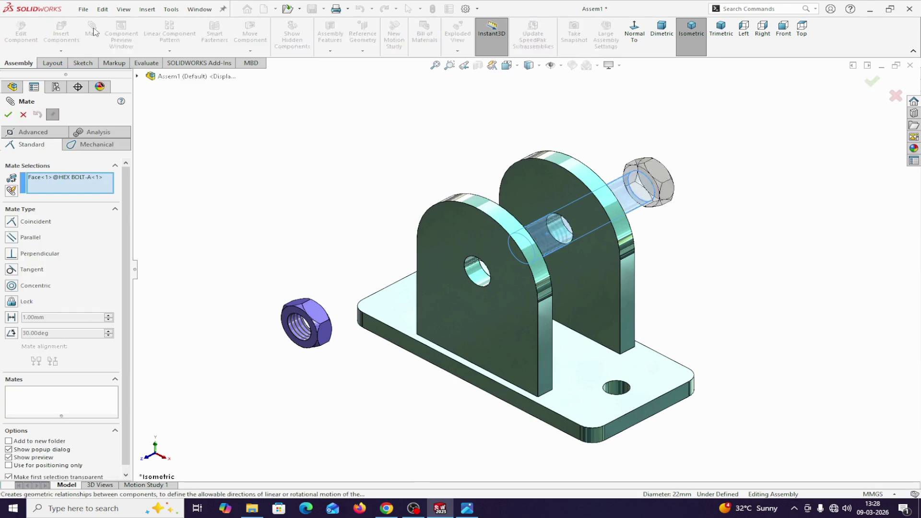
right_click(48, 181)
click(67, 185)
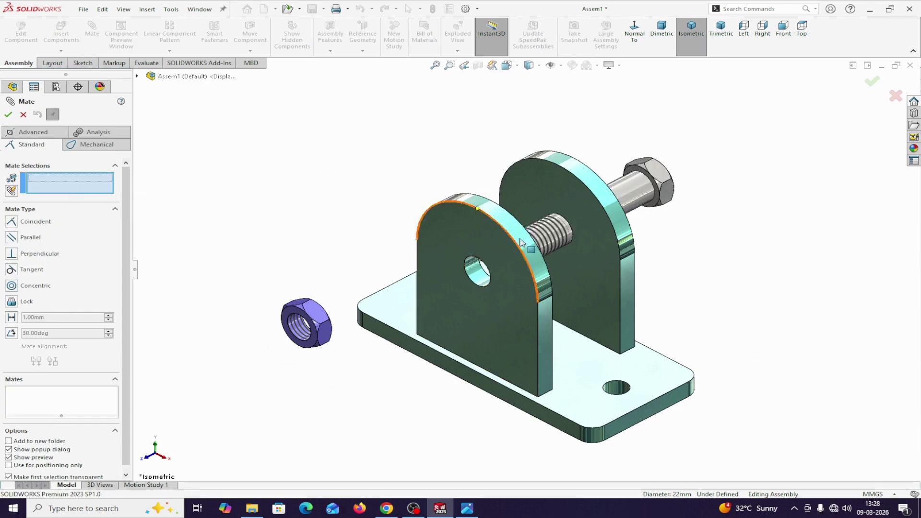
click(552, 230)
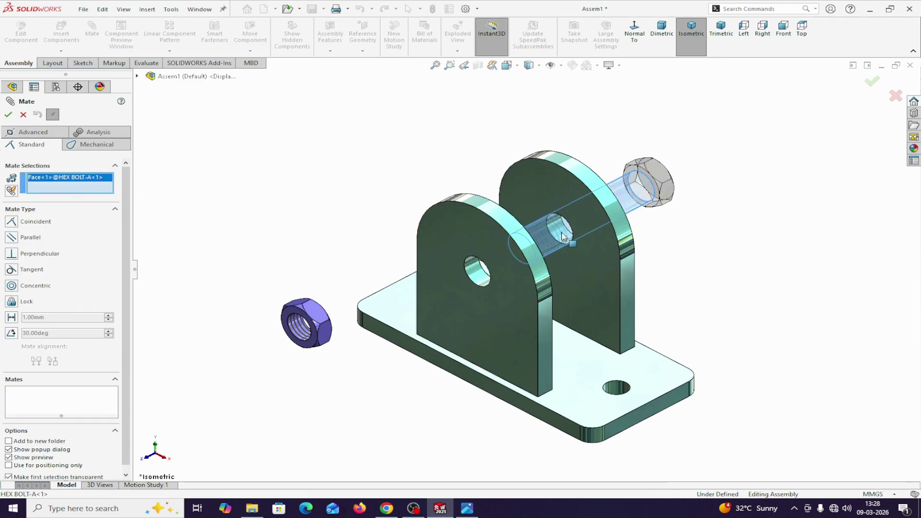
click(301, 334)
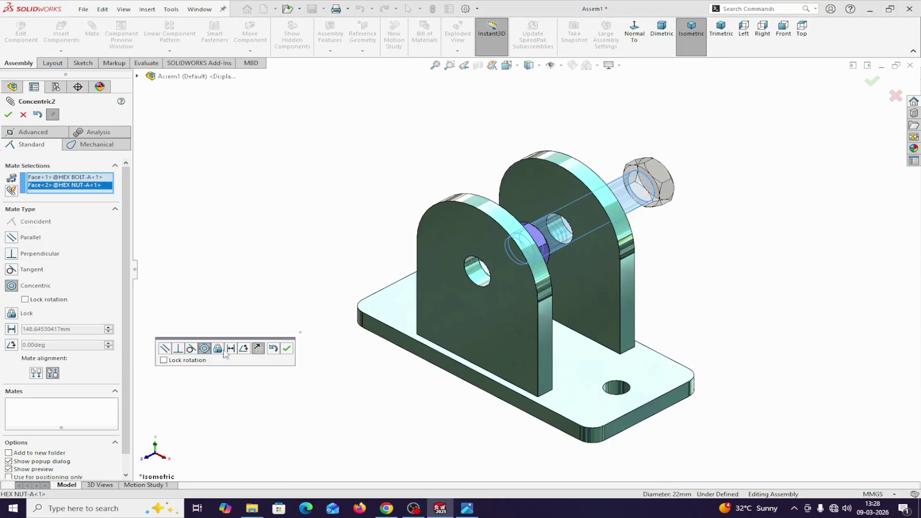
click(287, 349)
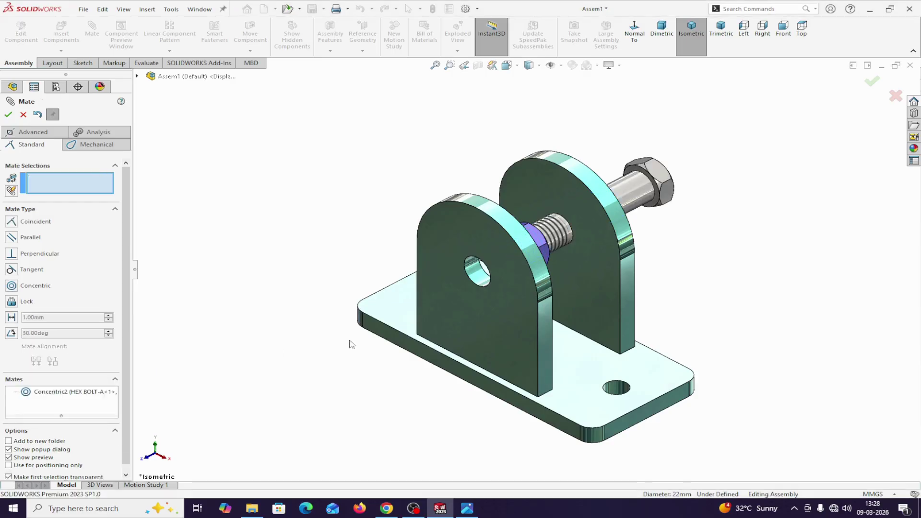
Step: Add a coincident mate between the underside of the hex bolt's head and the outer face of the base's rear lug
mouse_move(708, 284)
middle_down()
mouse_move(688, 294)
mouse_move(700, 279)
middle_up()
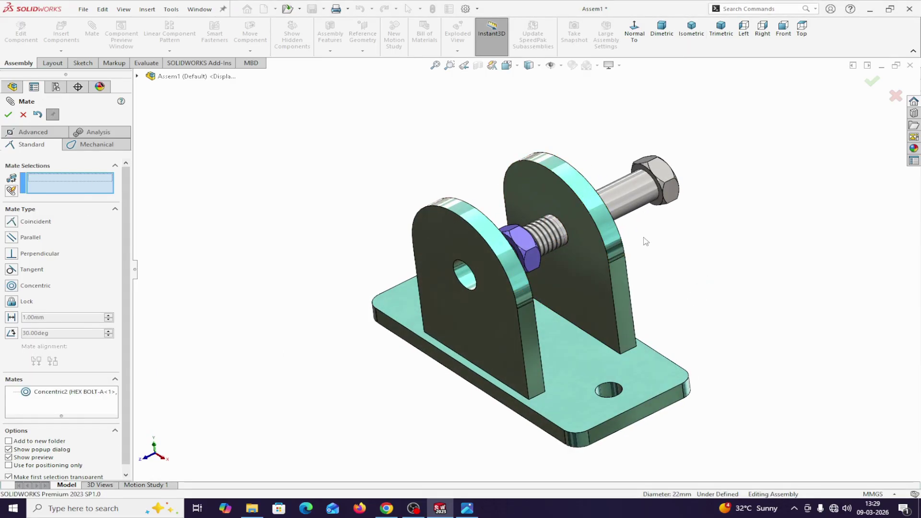
middle_drag(646, 238, 682, 226)
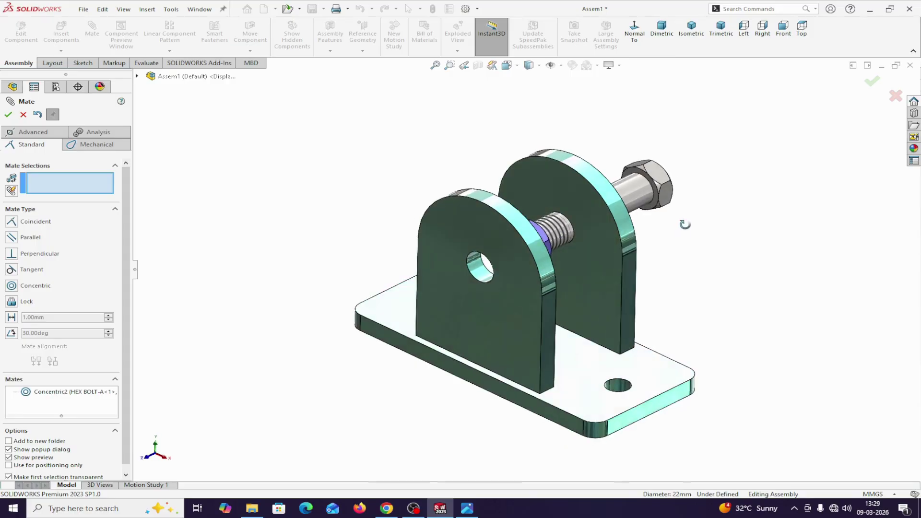
click(656, 207)
middle_drag(678, 230, 627, 265)
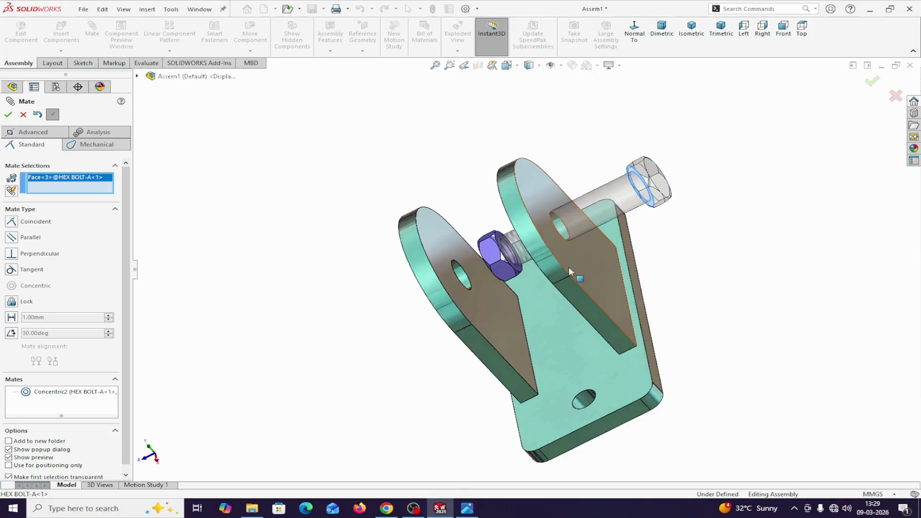
click(619, 262)
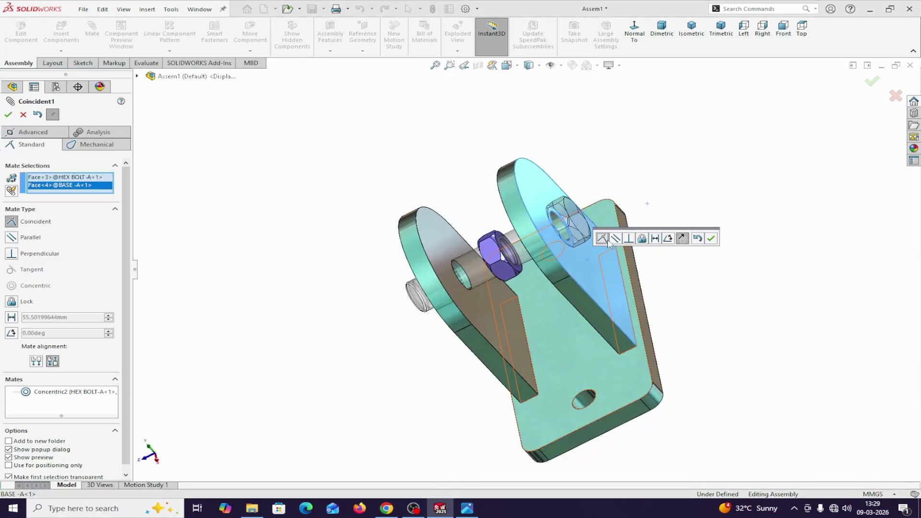
click(711, 238)
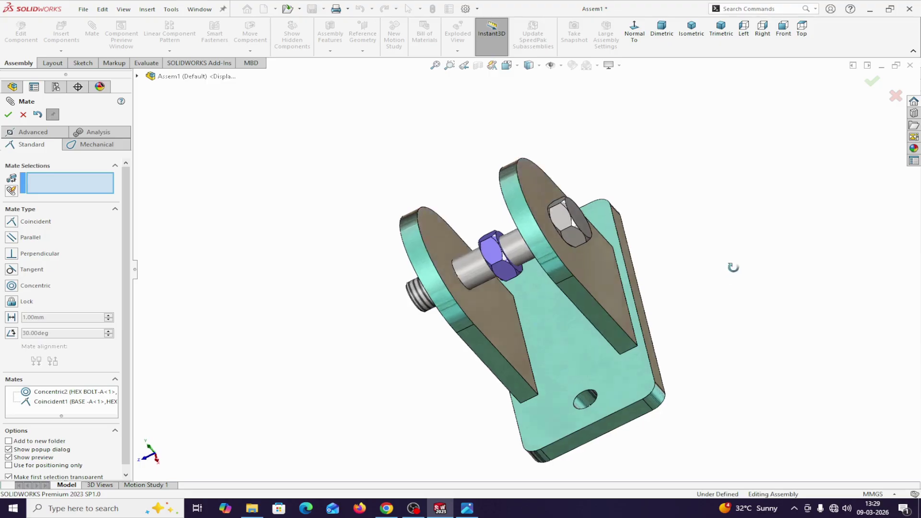
Step: Move the hex nut out beyond the bolt's threaded end and mate its inner face coincident with the front lug's outer face
drag(494, 243, 372, 301)
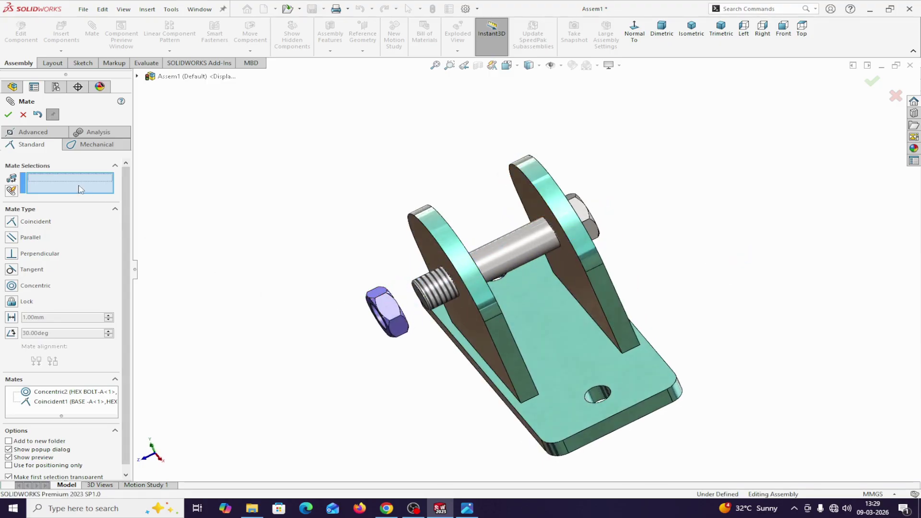
middle_drag(345, 389, 302, 395)
scroll(379, 294, down, 5)
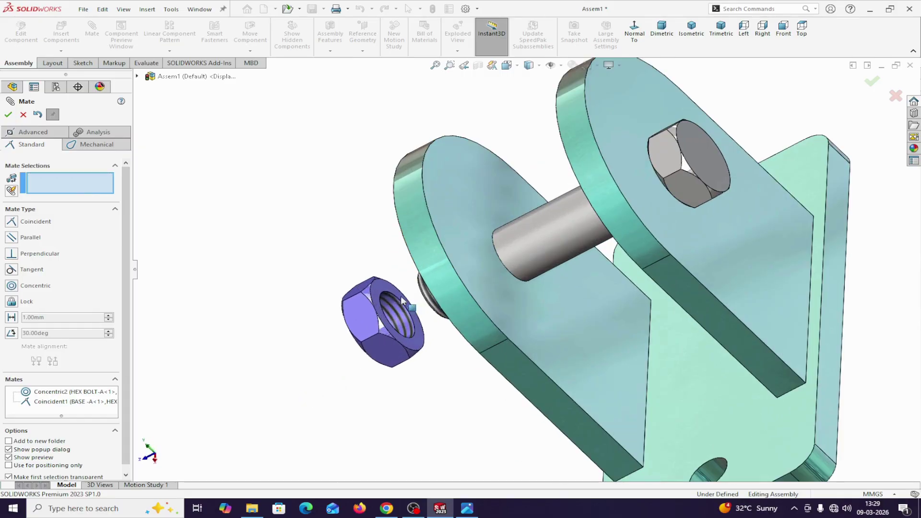
click(382, 287)
middle_drag(383, 288, 427, 348)
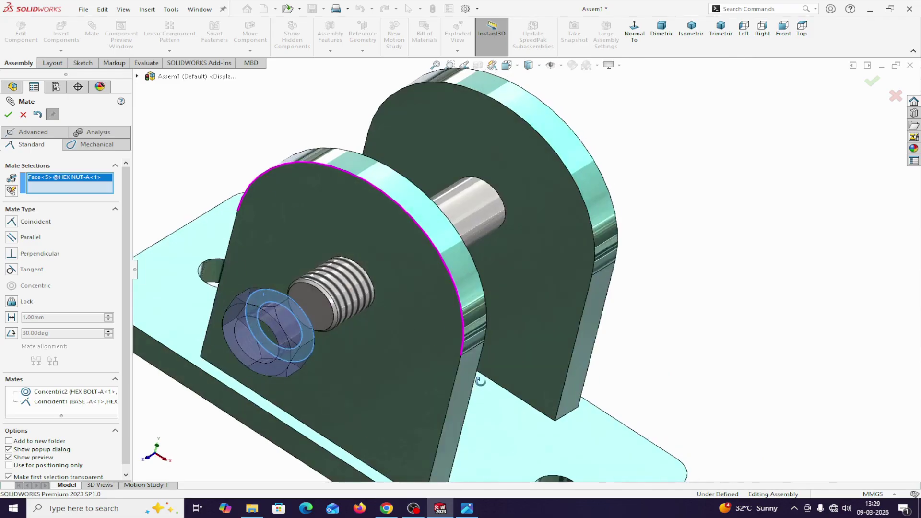
click(427, 348)
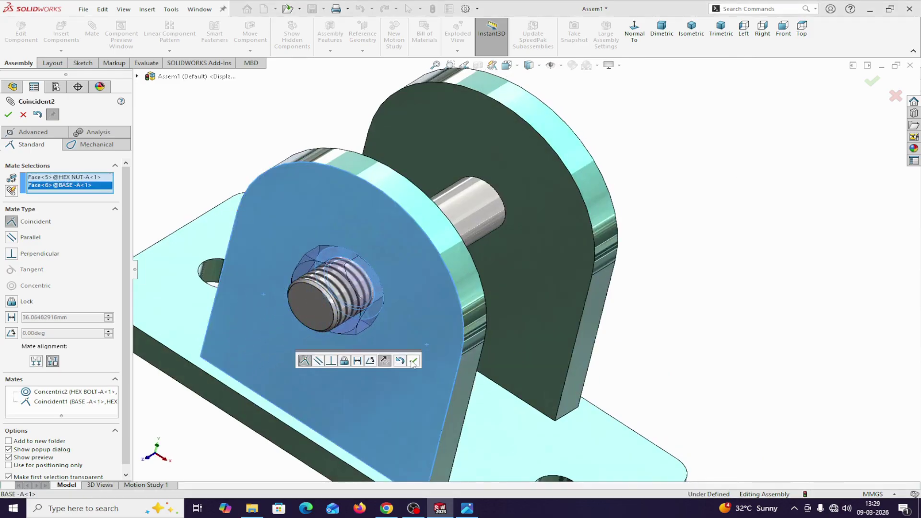
click(411, 362)
Step: Add a parallel mate between the hex nut's upper flat and the top face of the base plate
scroll(756, 335, up, 5)
mouse_move(756, 334)
middle_down()
mouse_move(703, 299)
mouse_move(771, 332)
middle_up()
scroll(635, 292, up, 3)
middle_drag(635, 292, 670, 251)
scroll(586, 256, down, 4)
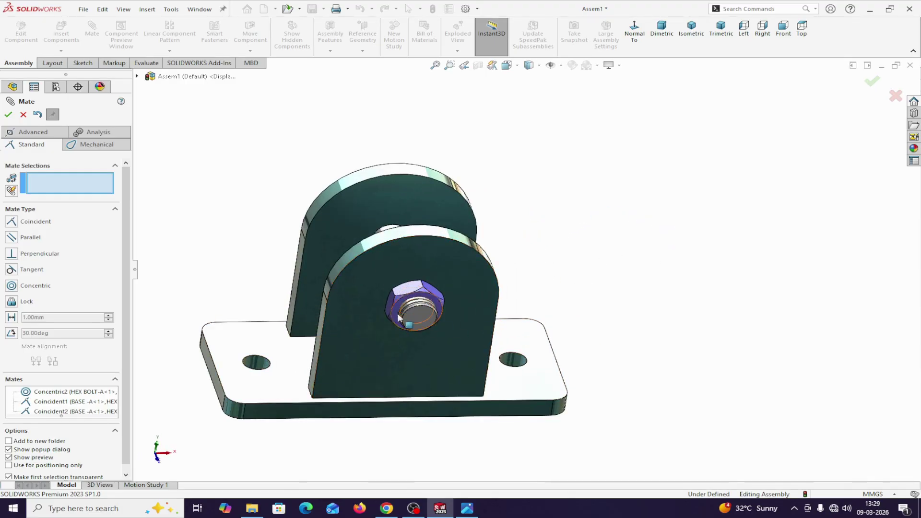
click(409, 288)
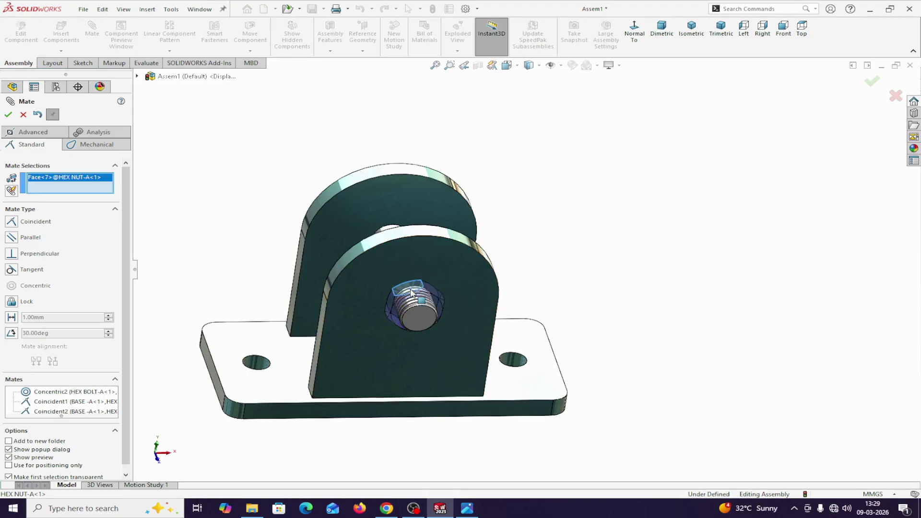
click(281, 363)
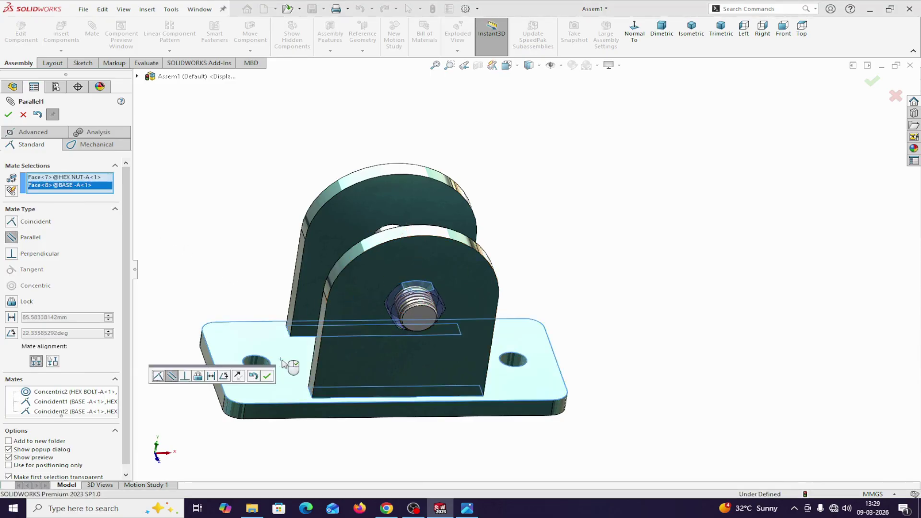
click(267, 377)
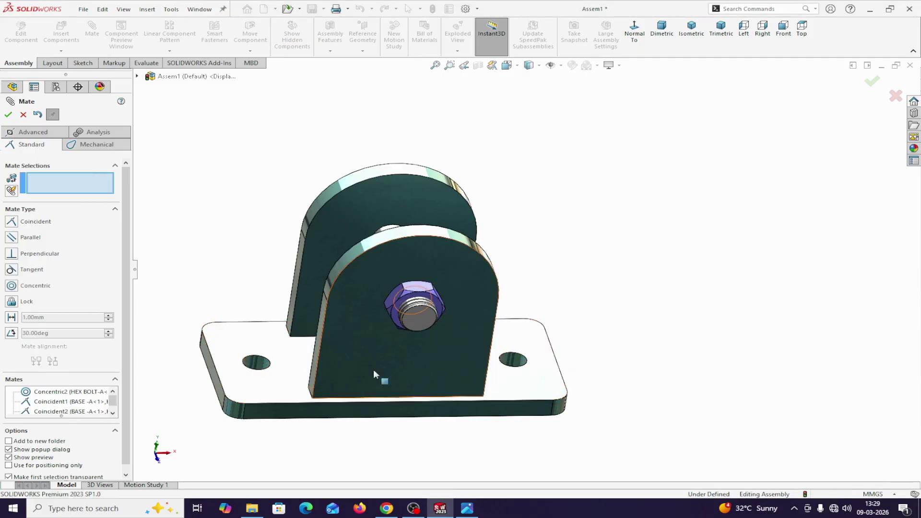
Step: Add a parallel mate between a flat of the hex bolt's head and the base plate's top face, and finish mating
middle_drag(752, 298, 607, 286)
middle_drag(538, 296, 598, 309)
click(352, 230)
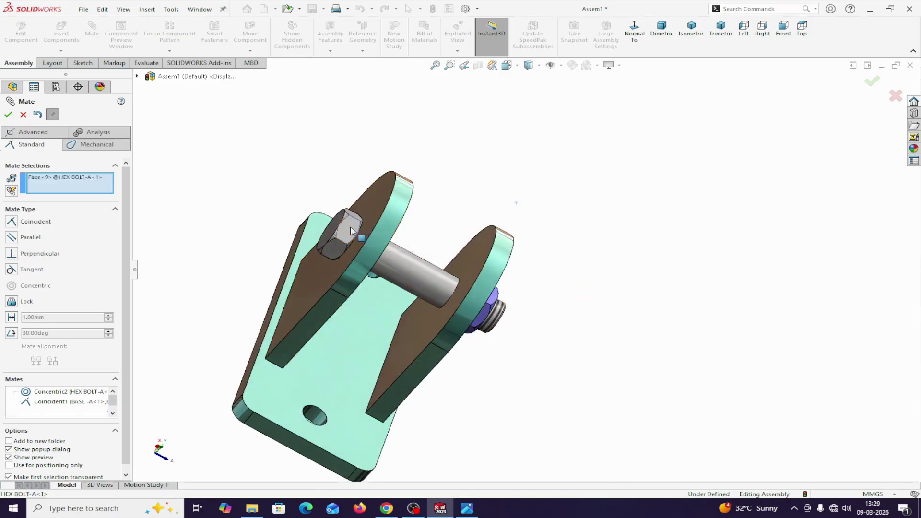
click(335, 368)
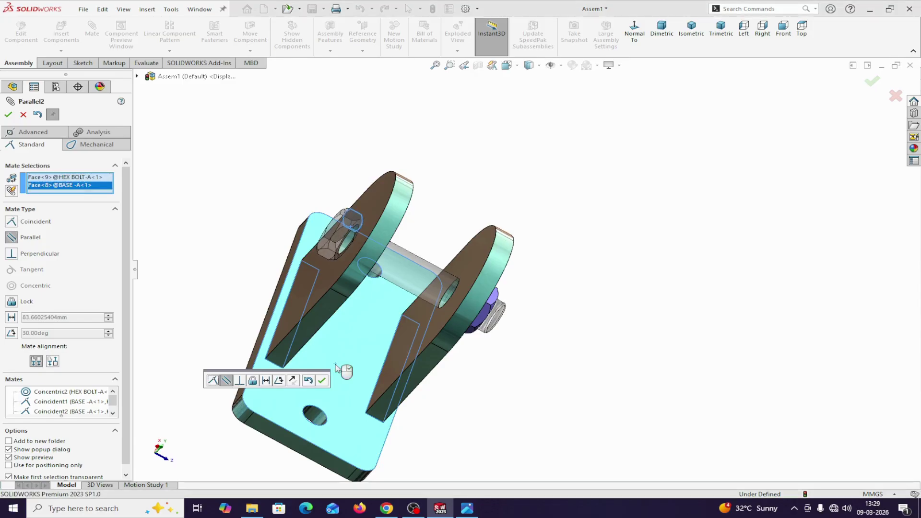
click(322, 380)
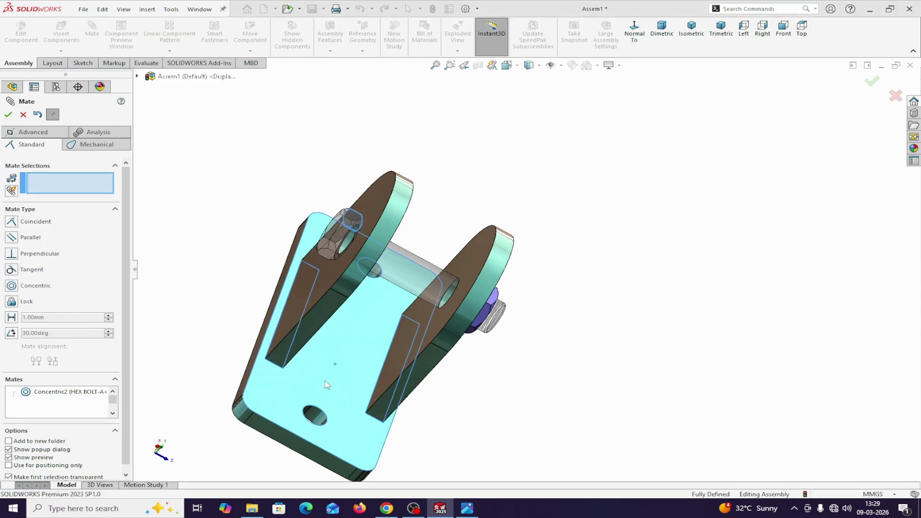
click(22, 115)
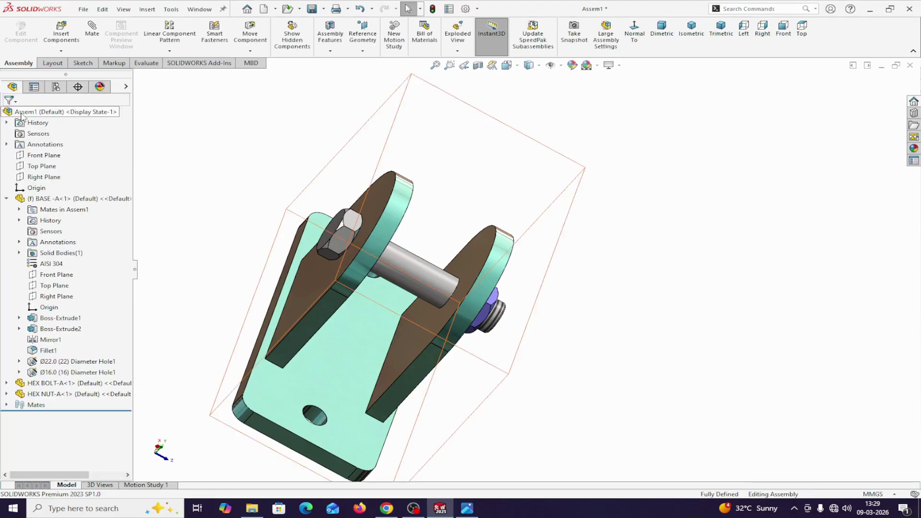
Step: Insert the ROTATING MEMBER-A part and place it in free space beside the base's front lug
click(61, 32)
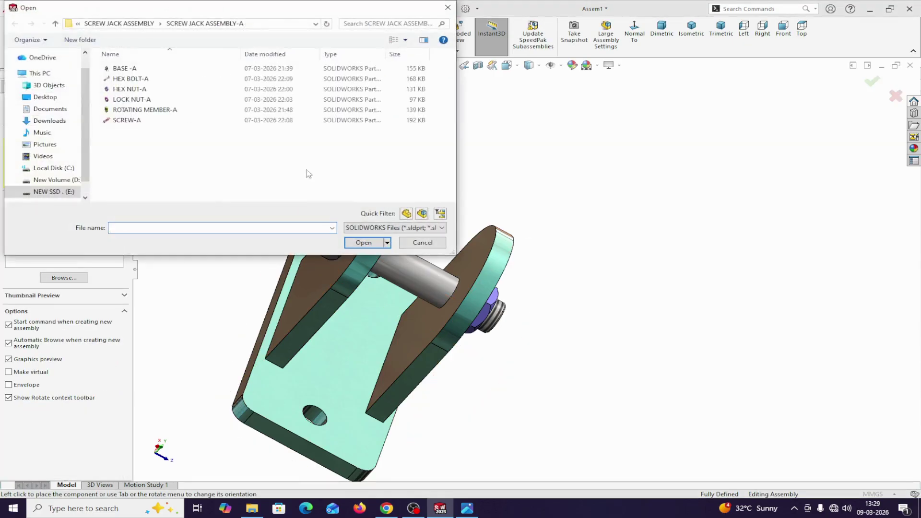
click(139, 110)
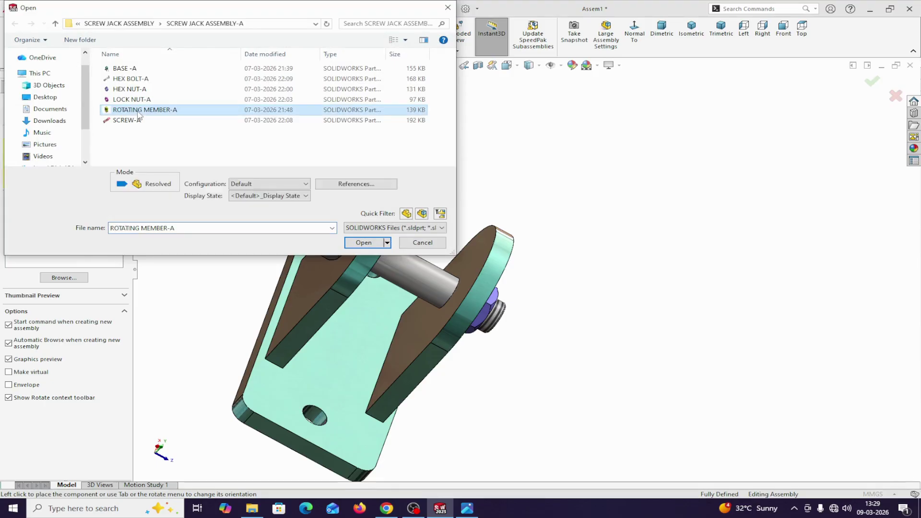
click(356, 242)
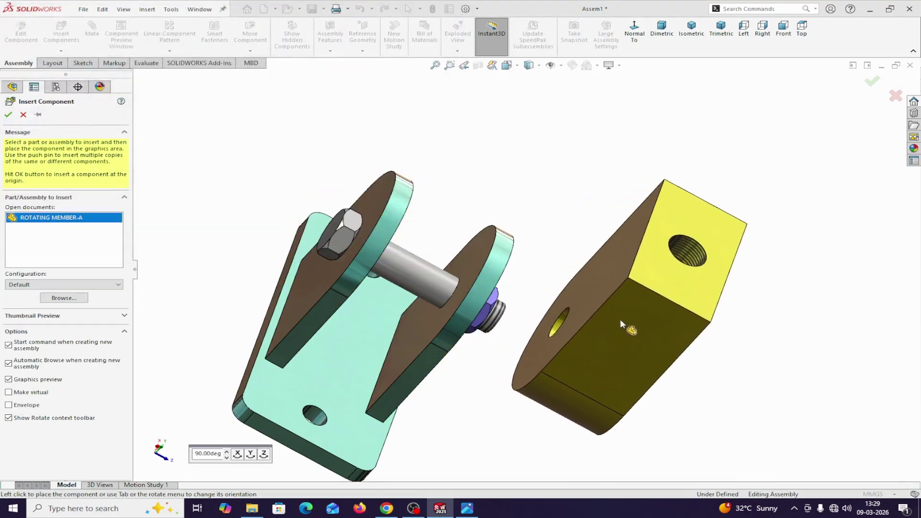
middle_drag(618, 318, 579, 263)
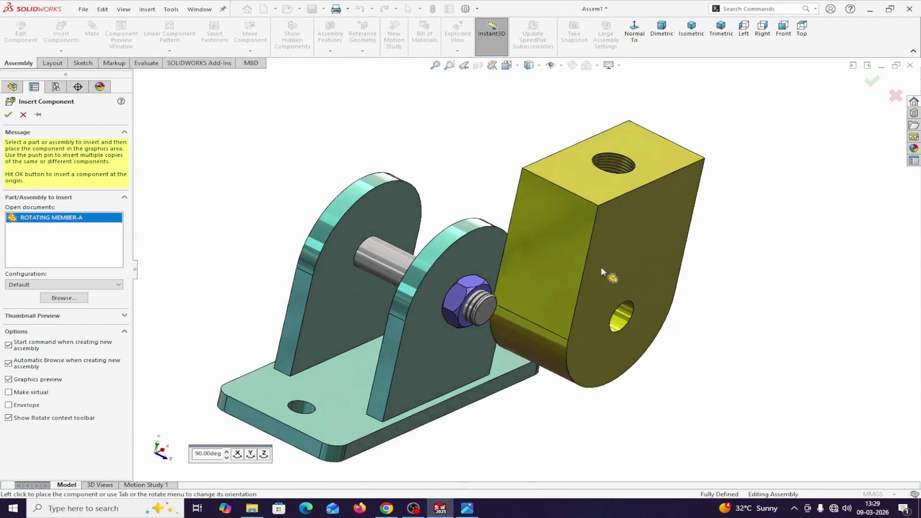
click(632, 269)
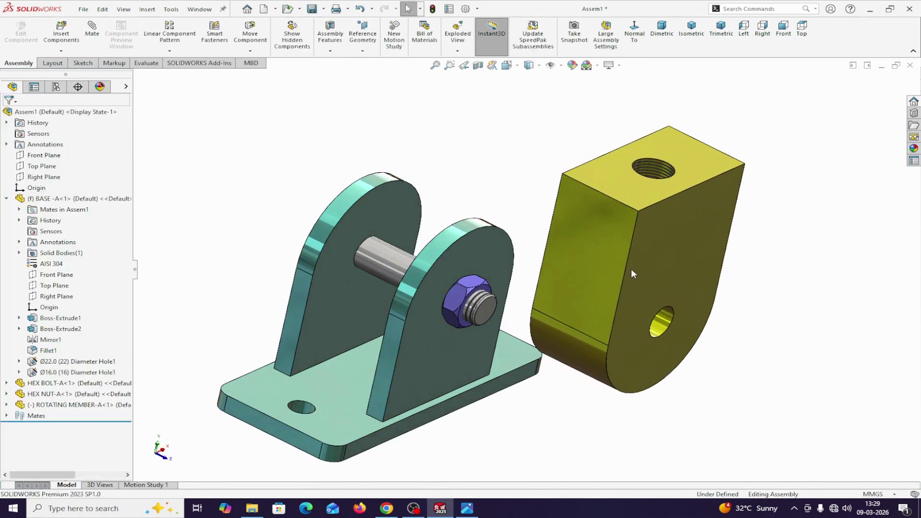
Step: Add a concentric mate between the rotating member's cross hole and the hex bolt's shank
click(664, 318)
click(378, 270)
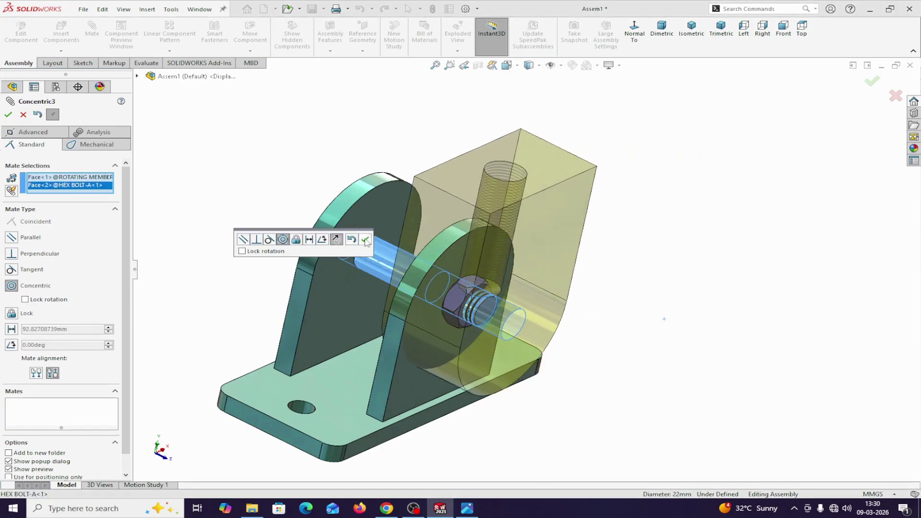
click(365, 240)
Step: Add a centered width mate between the rotating member's two side faces and the inner faces of the base lugs, and finish mating
middle_drag(641, 312, 682, 322)
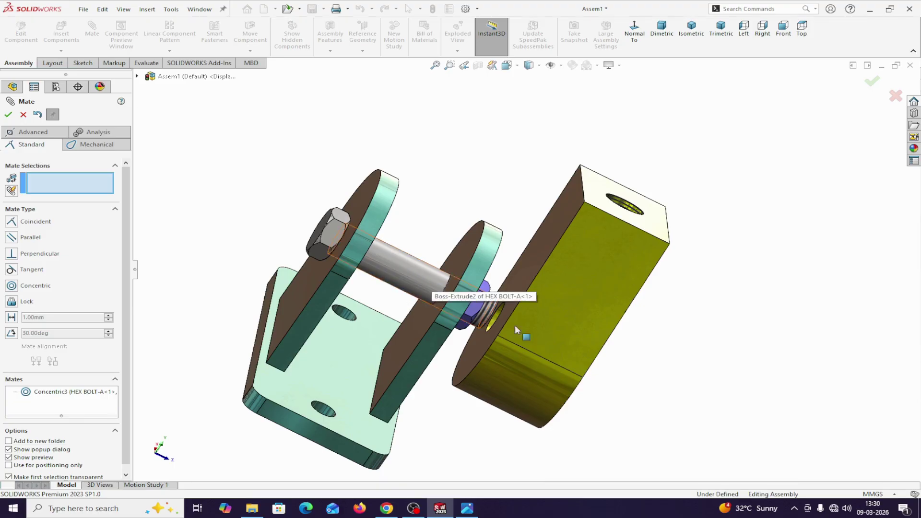
click(33, 132)
click(12, 250)
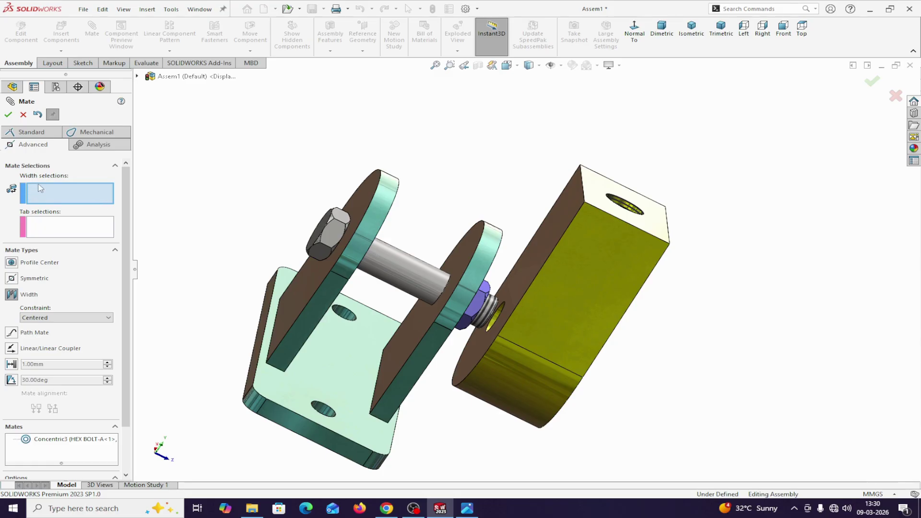
middle_drag(662, 382, 718, 324)
click(658, 306)
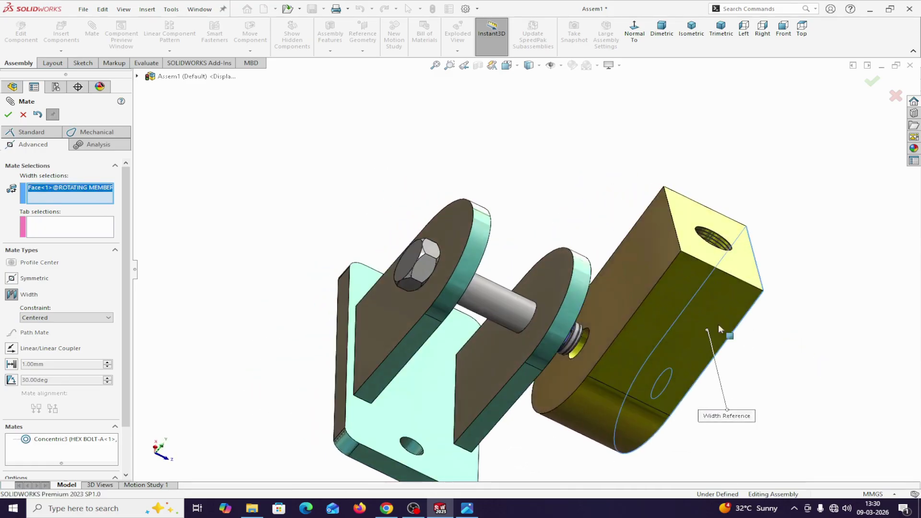
click(647, 275)
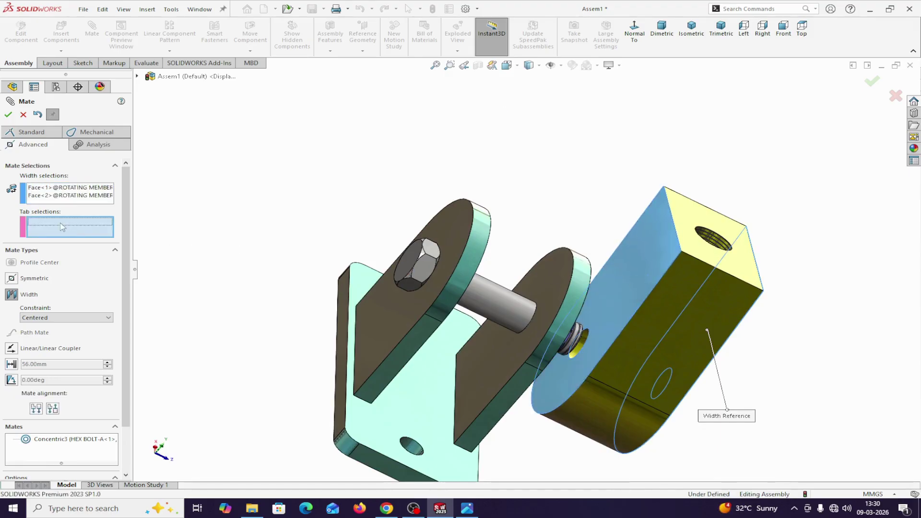
click(519, 349)
middle_drag(749, 364, 719, 348)
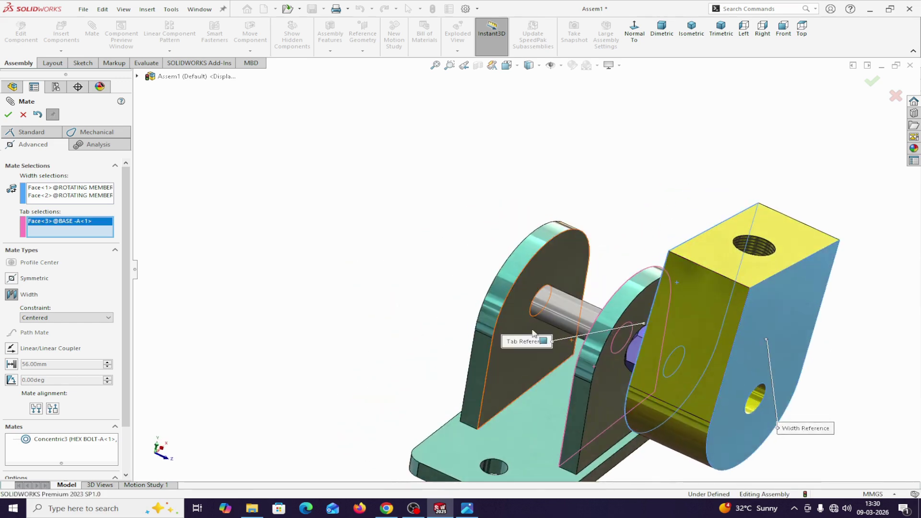
click(514, 315)
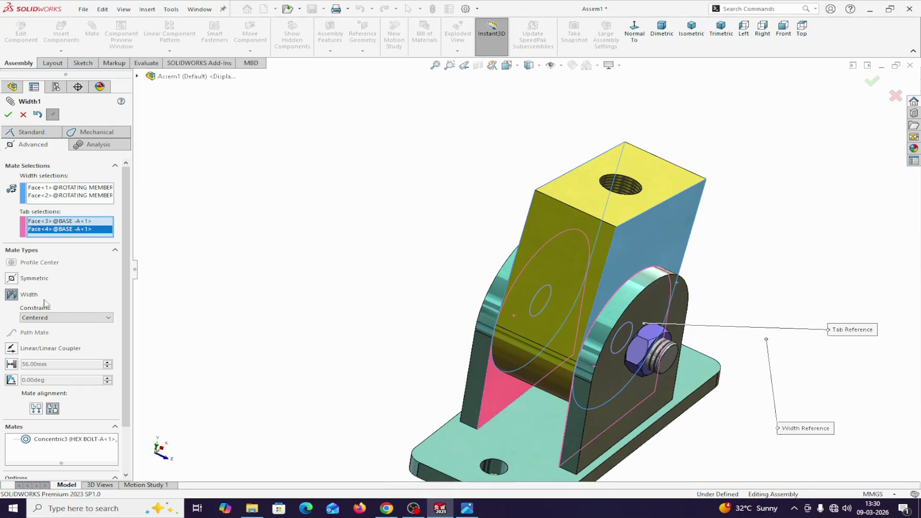
mouse_move(415, 302)
middle_down()
mouse_move(408, 292)
mouse_move(428, 294)
middle_up()
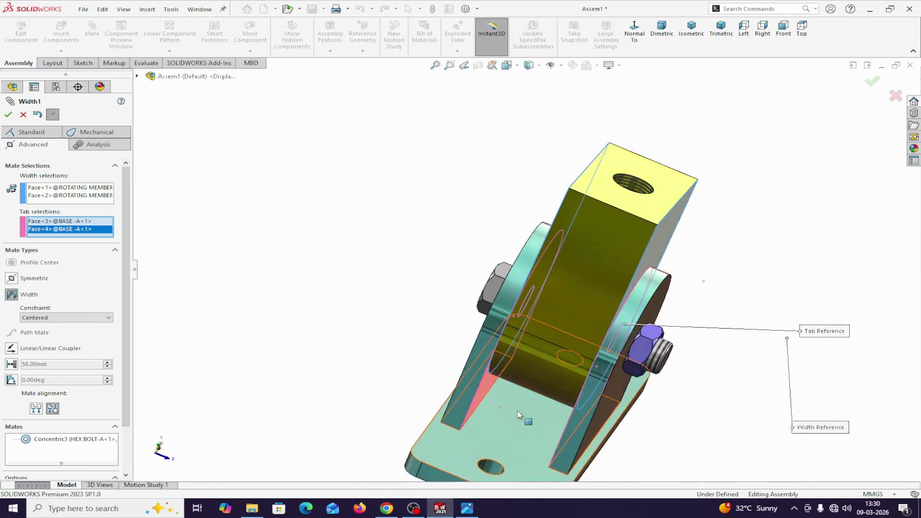
click(9, 115)
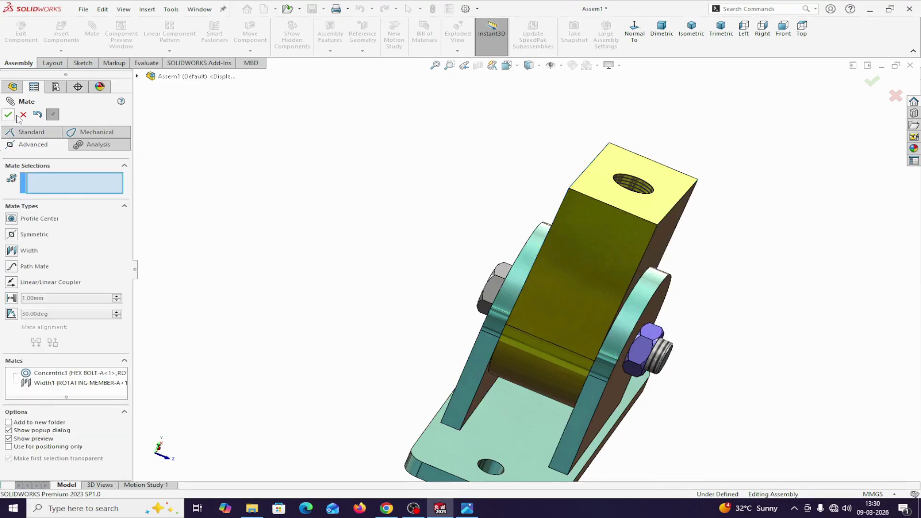
click(23, 116)
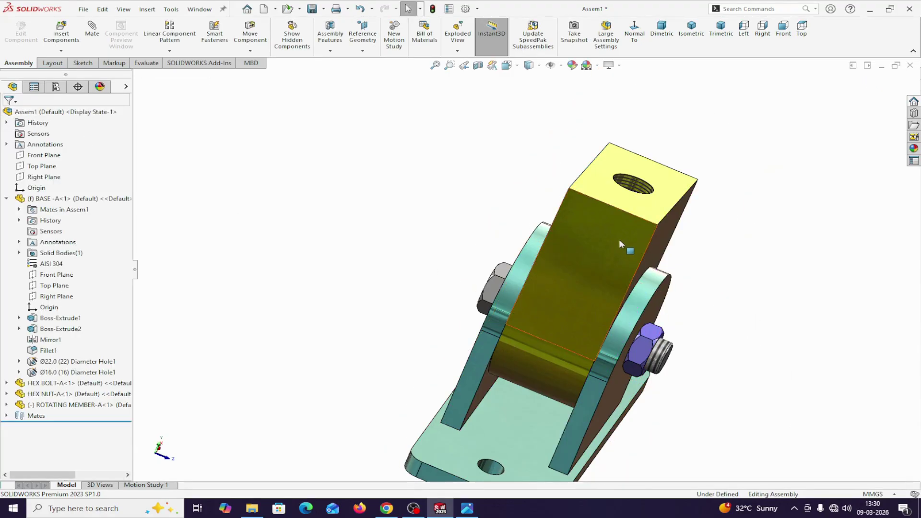
Step: Swing the rotating member about the hex bolt to check its rotation between the base lugs
mouse_move(619, 239)
mouse_down()
mouse_move(563, 314)
mouse_move(641, 207)
mouse_move(597, 265)
mouse_move(618, 236)
mouse_up()
scroll(851, 349, up, 4)
middle_drag(852, 349, 734, 303)
click(701, 290)
middle_drag(688, 273, 672, 249)
Step: Add a parallel mate between the rotating member's top face and the base plate's top face, and finish mating
click(585, 239)
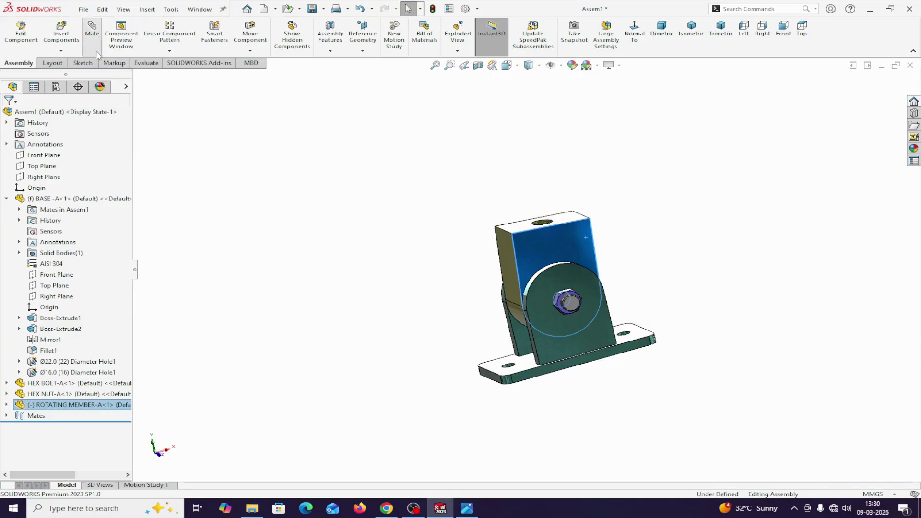
click(92, 34)
right_click(56, 186)
click(183, 188)
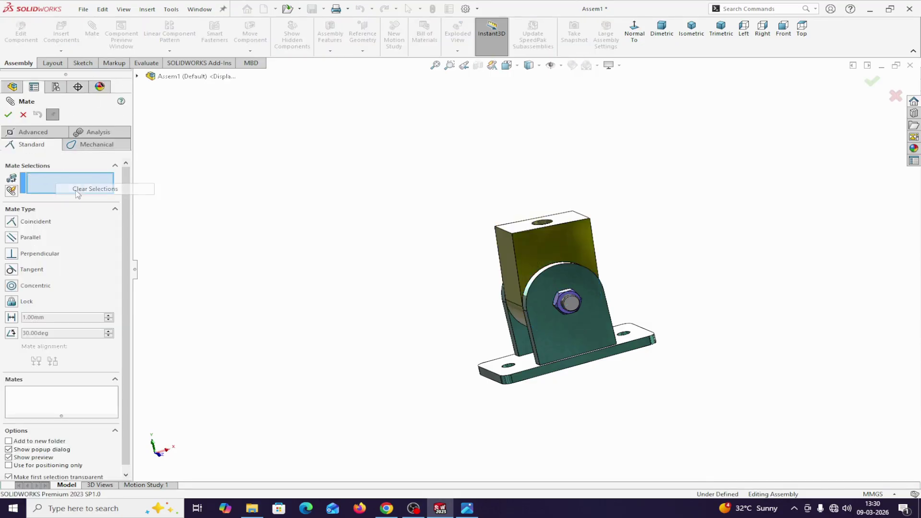
click(520, 228)
middle_drag(671, 293, 712, 299)
click(531, 370)
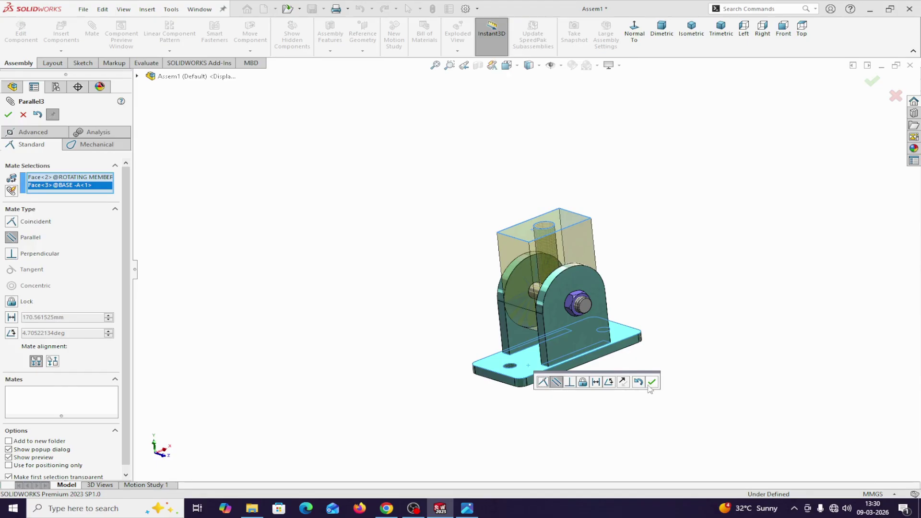
click(651, 382)
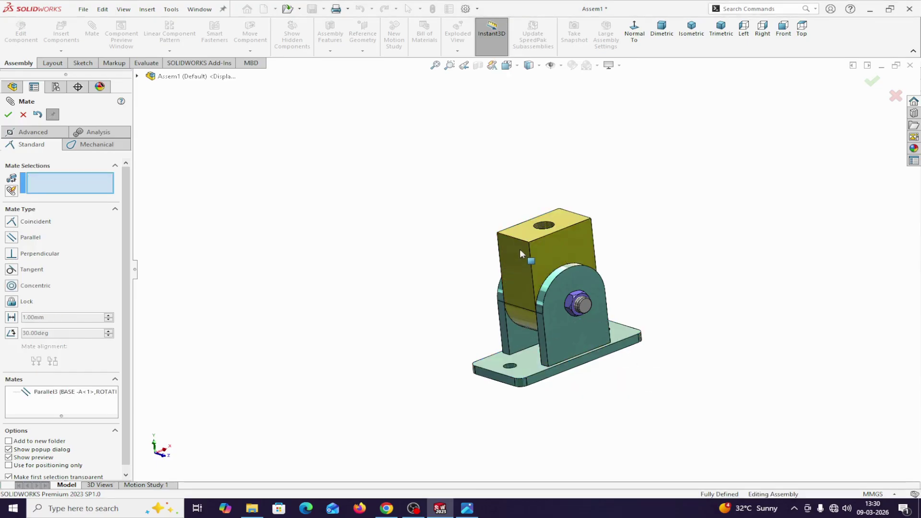
click(23, 114)
Step: Insert the SCREW-A part, rotate it 90° about X to stand upright, and place it in free space beside the rotating member
middle_drag(661, 265, 622, 255)
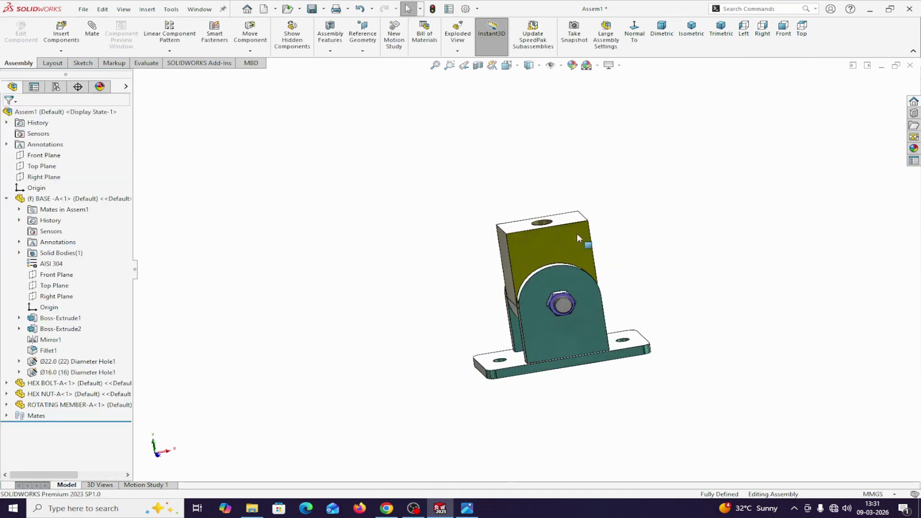
click(62, 44)
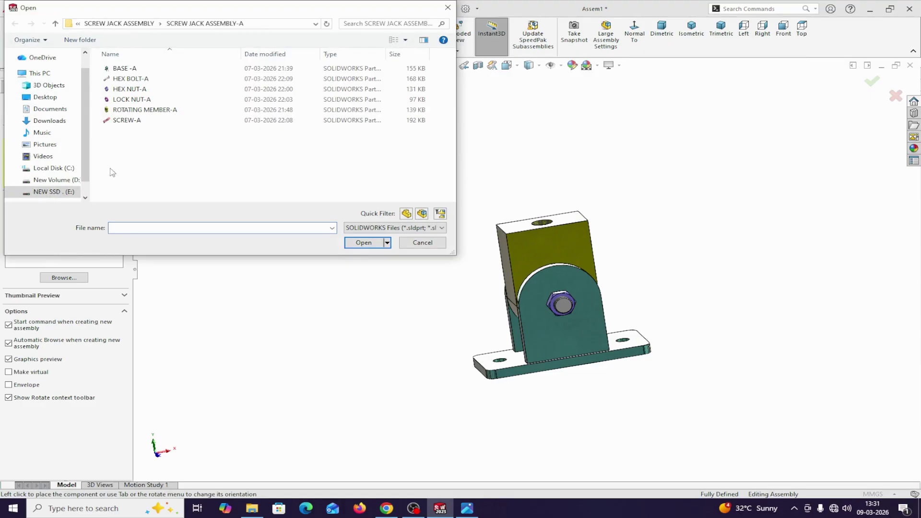
click(127, 120)
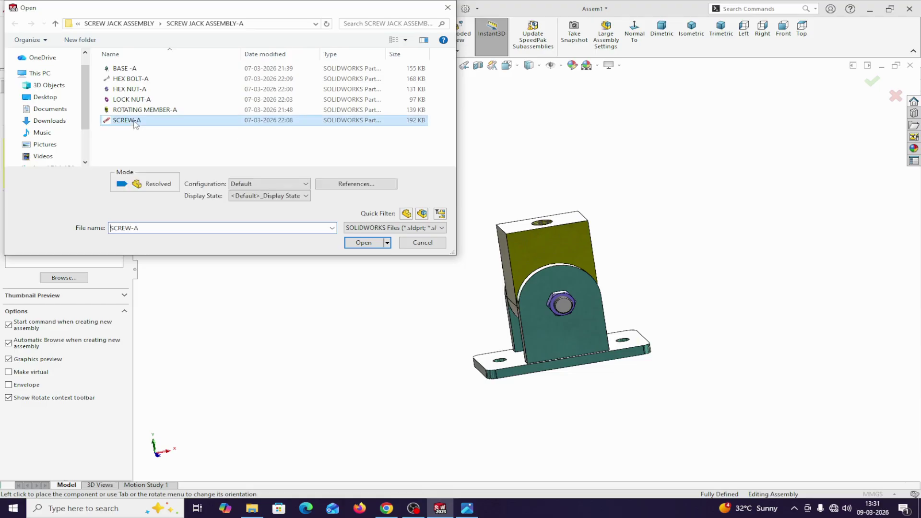
click(363, 242)
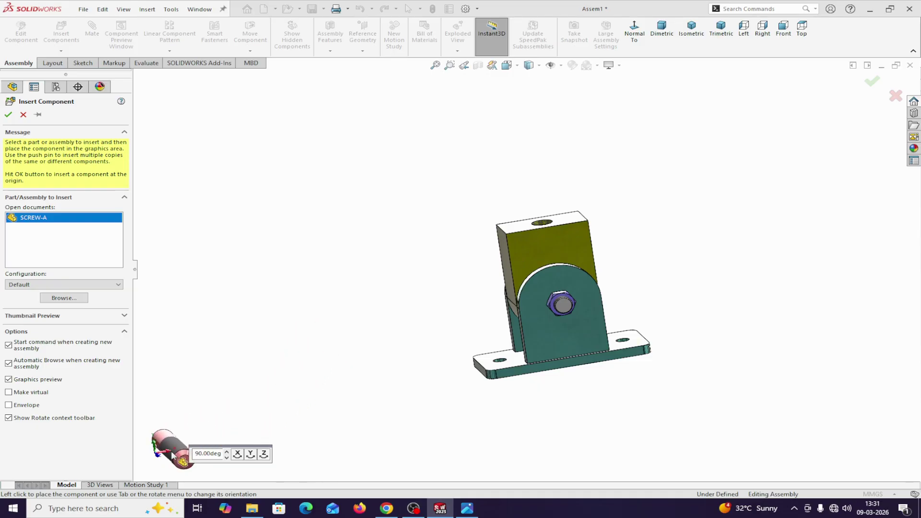
click(237, 456)
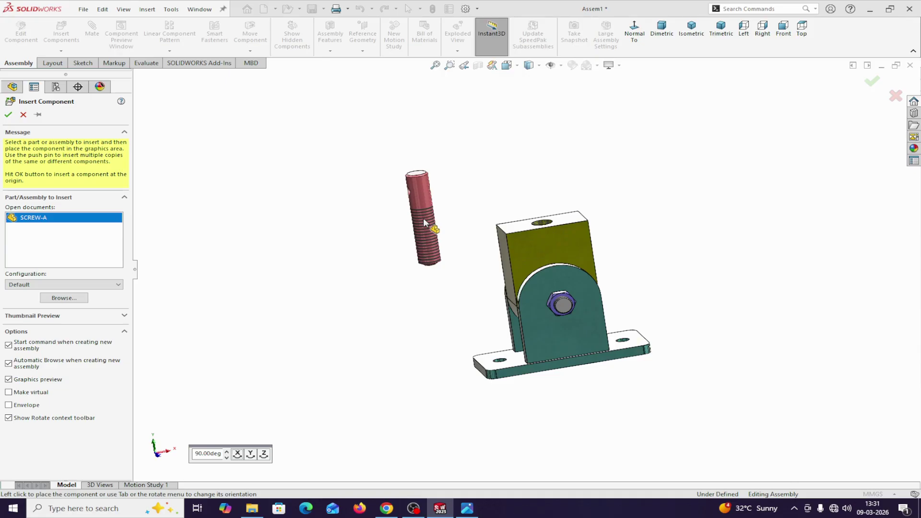
click(423, 217)
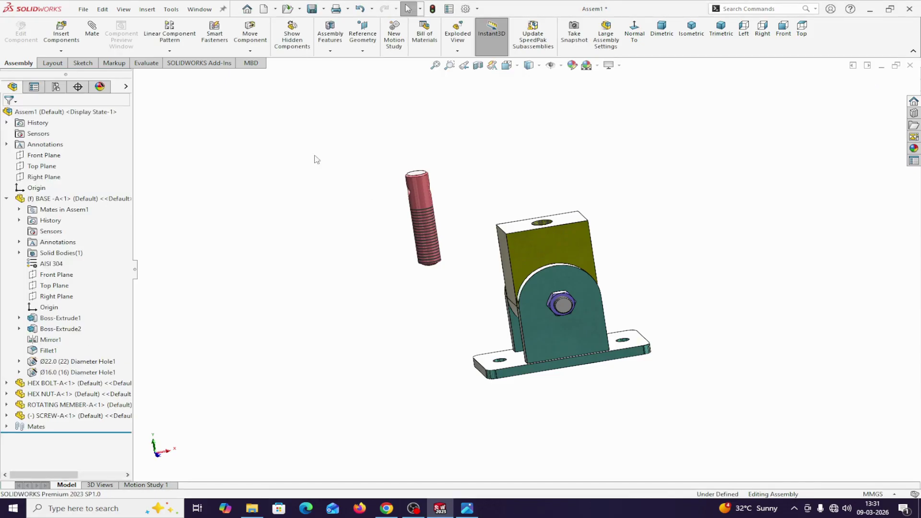
Step: Add a mechanical screw mate between SCREW-A and the rotating member's threaded hole, with a reversed distance of 2 mm per revolution
click(92, 28)
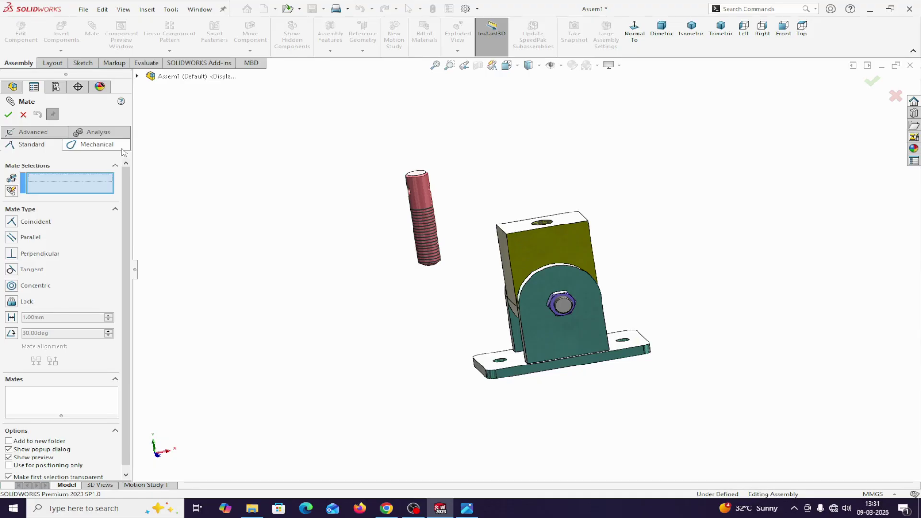
click(96, 144)
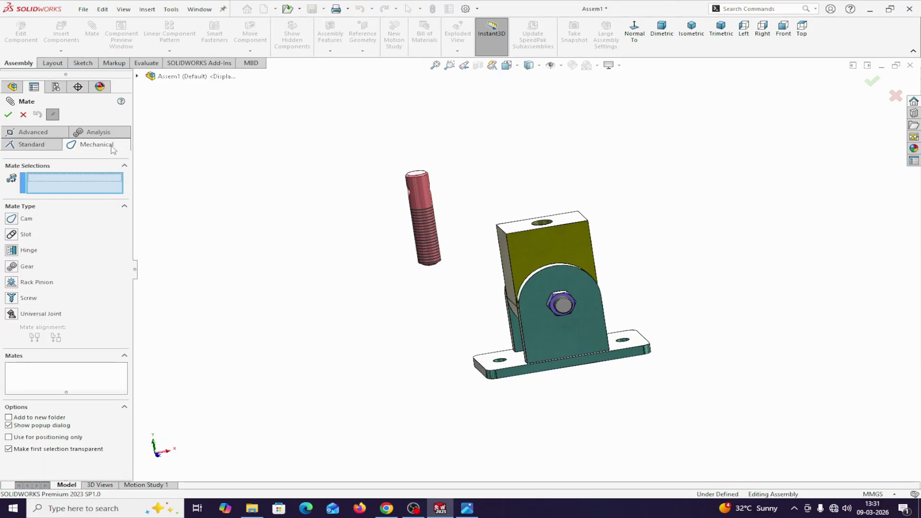
click(11, 298)
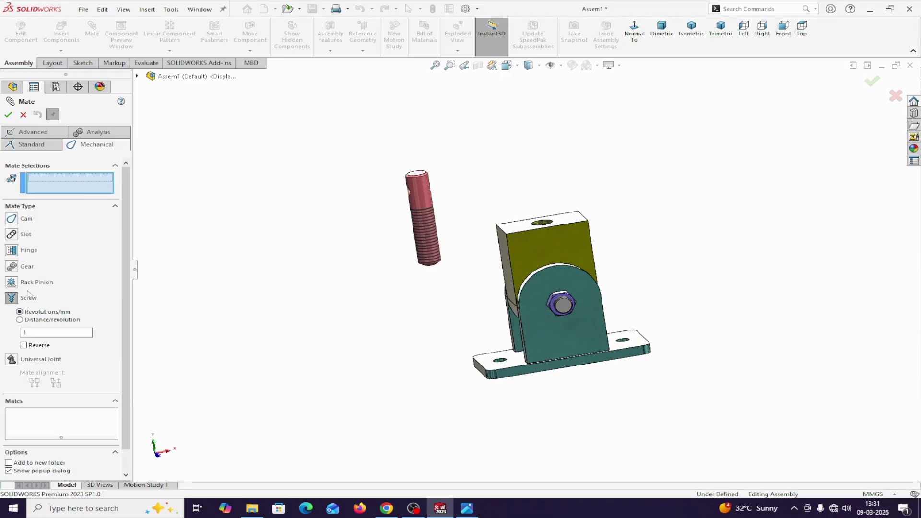
click(426, 234)
middle_drag(646, 212, 642, 288)
scroll(578, 235, down, 3)
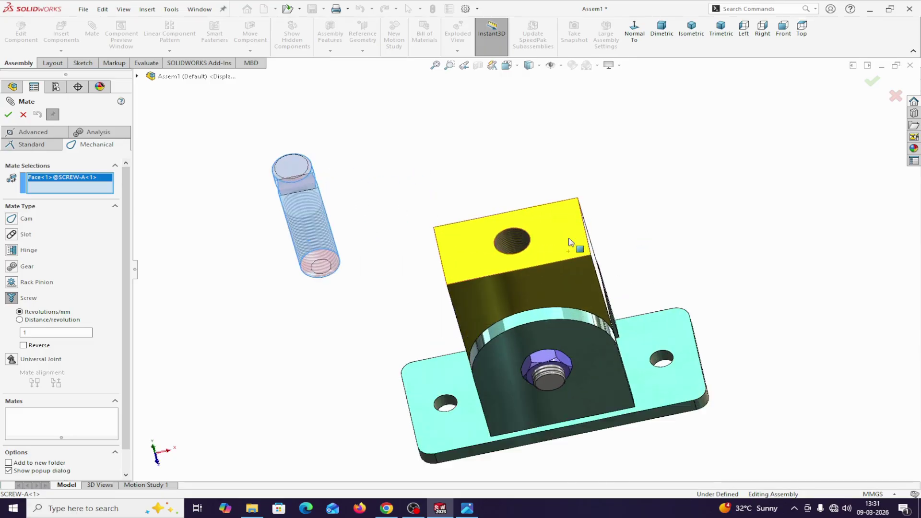
click(515, 238)
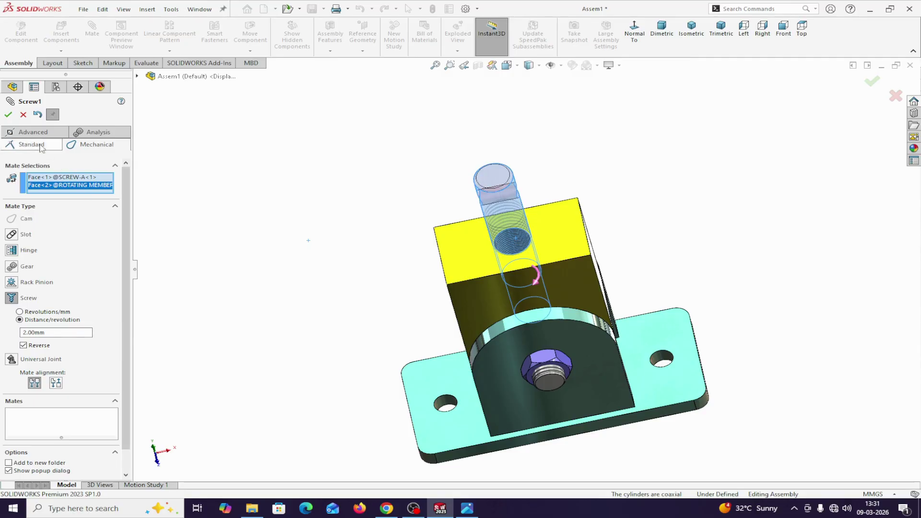
click(9, 114)
click(23, 115)
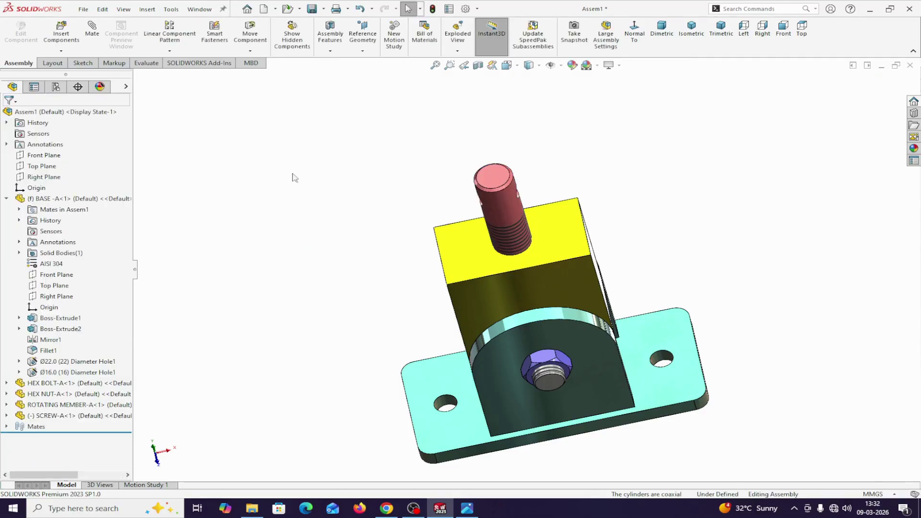
Step: Turn the screw about its axis to drive it deeper into the rotating member's threaded hole
middle_drag(619, 173, 534, 229)
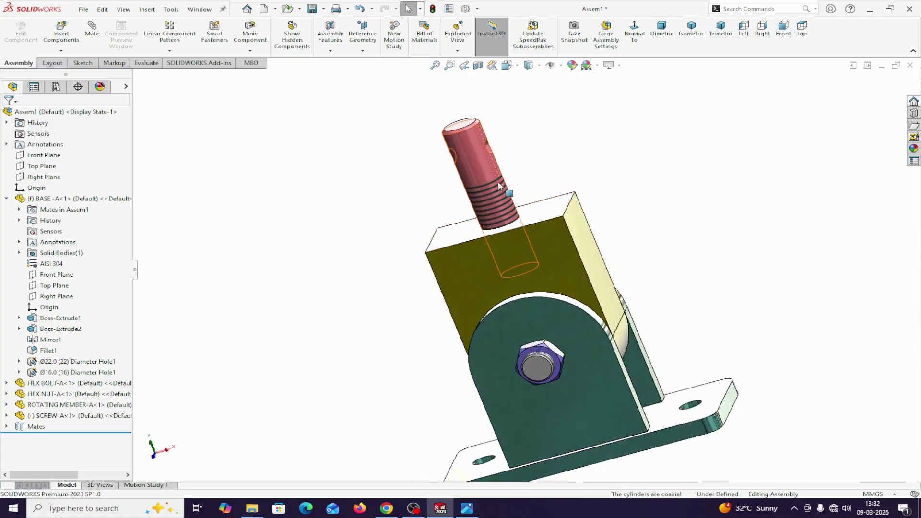
click(484, 171)
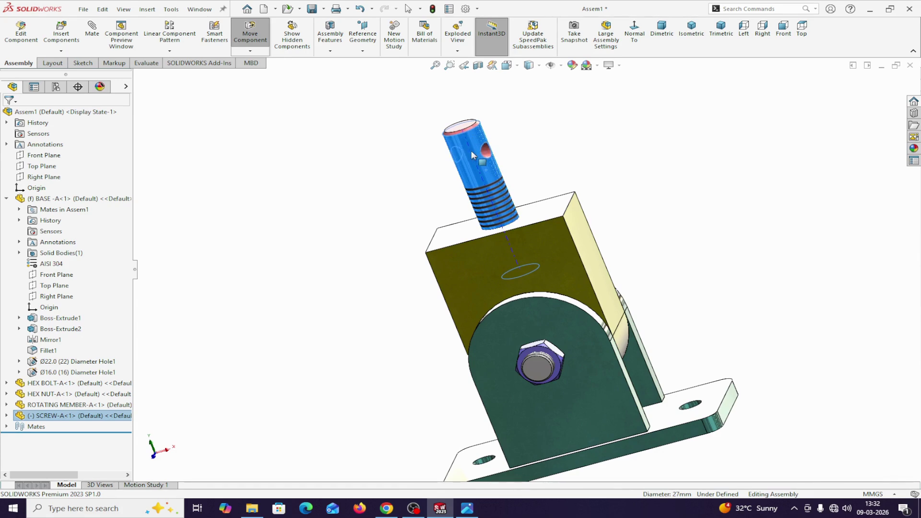
drag(471, 151, 536, 165)
drag(534, 160, 428, 196)
drag(527, 165, 415, 242)
key(Escape)
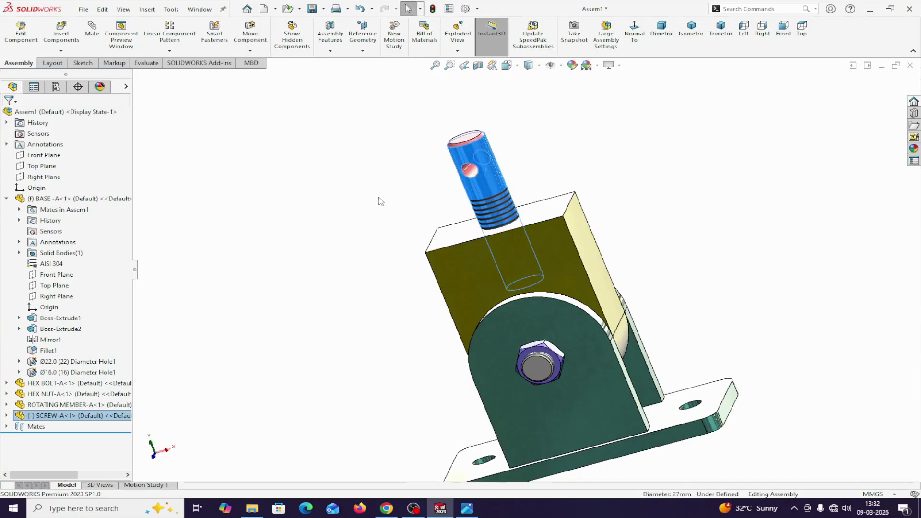
Step: Examine the screw's engagement by turning it in a section view on the Front Plane, and switch the section off
click(478, 65)
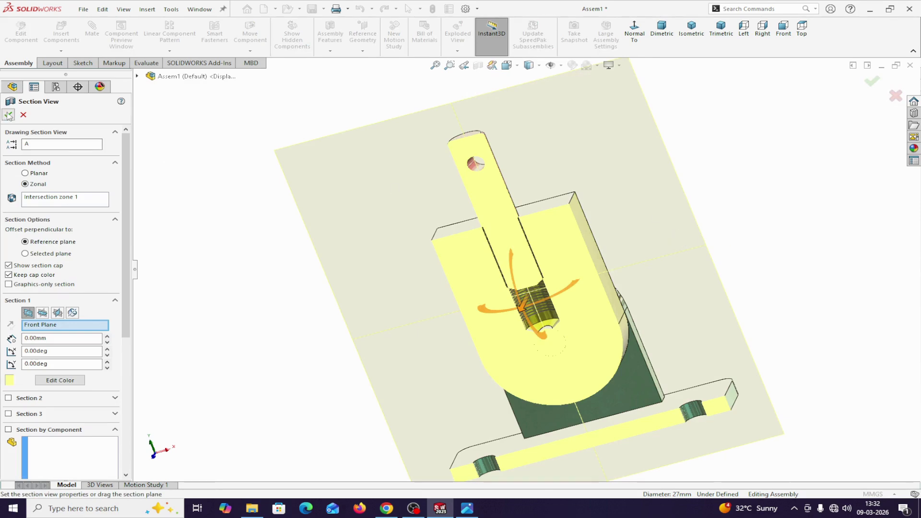
click(8, 115)
middle_drag(686, 236, 681, 278)
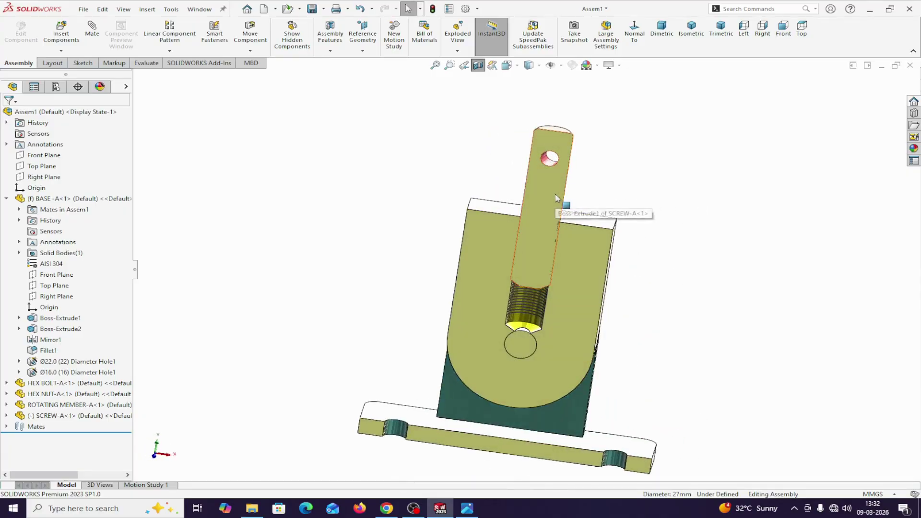
mouse_move(552, 194)
mouse_down()
mouse_move(523, 201)
mouse_move(591, 235)
mouse_move(524, 231)
mouse_move(594, 196)
mouse_move(552, 192)
mouse_move(534, 176)
mouse_move(558, 281)
mouse_move(597, 207)
mouse_move(600, 221)
mouse_move(559, 233)
mouse_move(564, 238)
mouse_up()
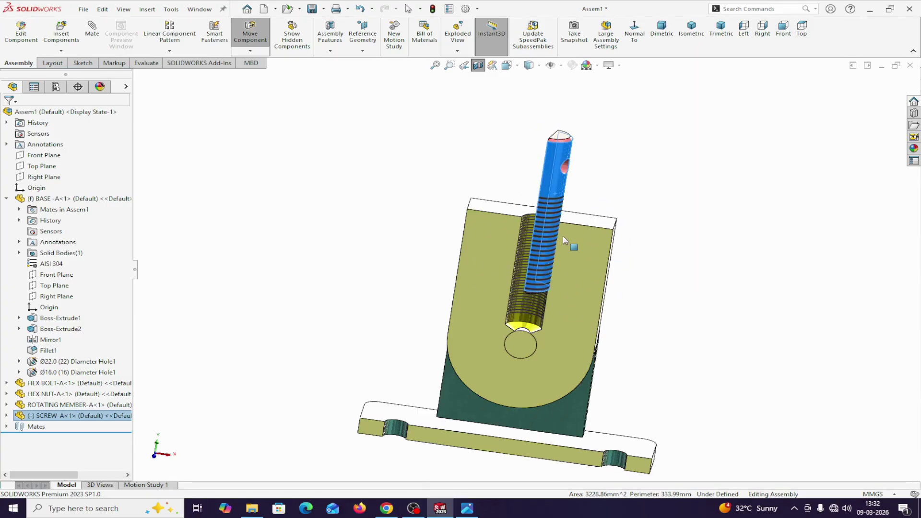
click(478, 66)
Step: Insert the LOCK NUT-A part, rotate it 90° about X to lie flat, and place it in free space beside the screw
middle_drag(671, 198, 638, 168)
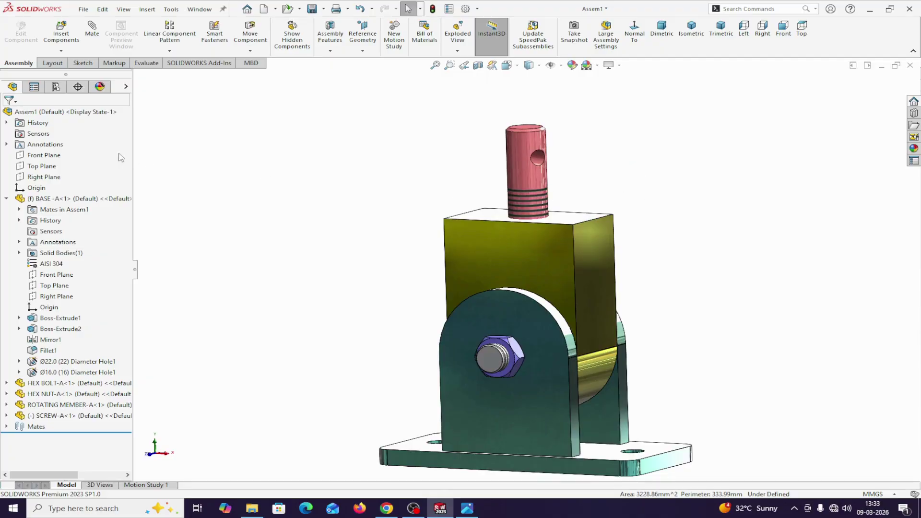
click(61, 34)
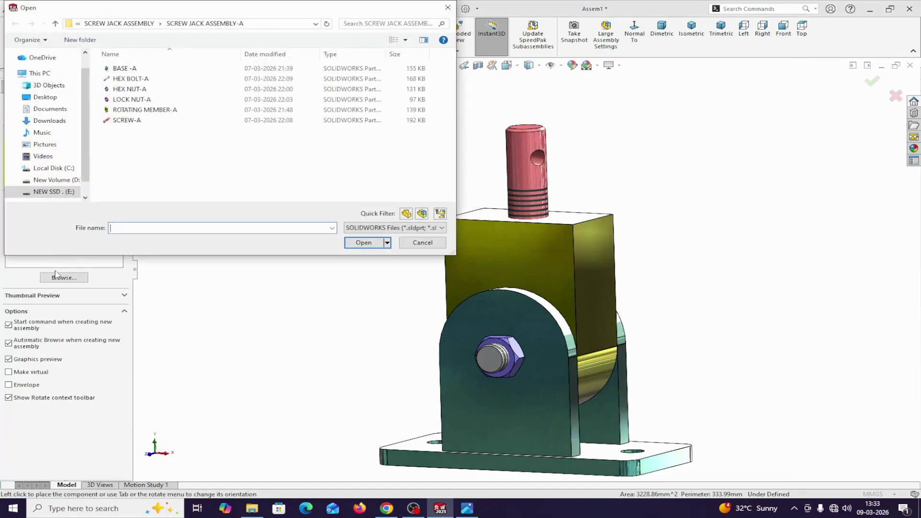
click(119, 100)
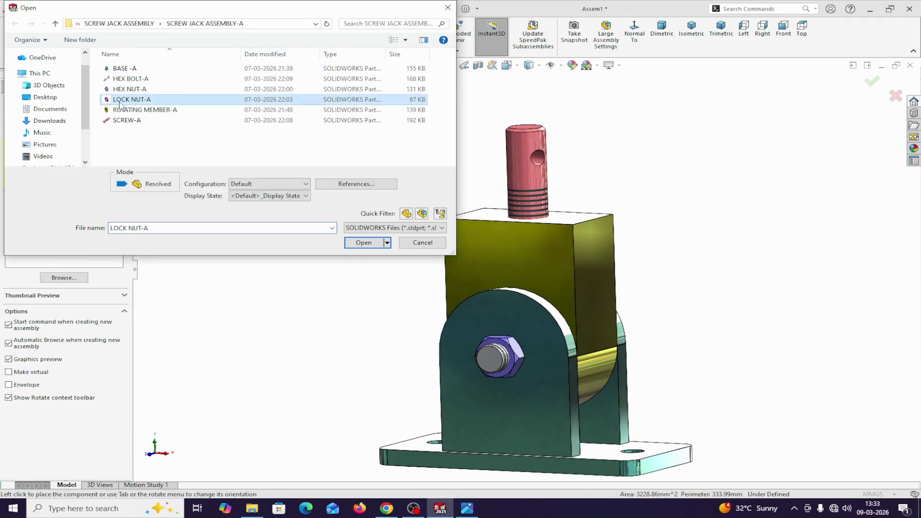
click(365, 243)
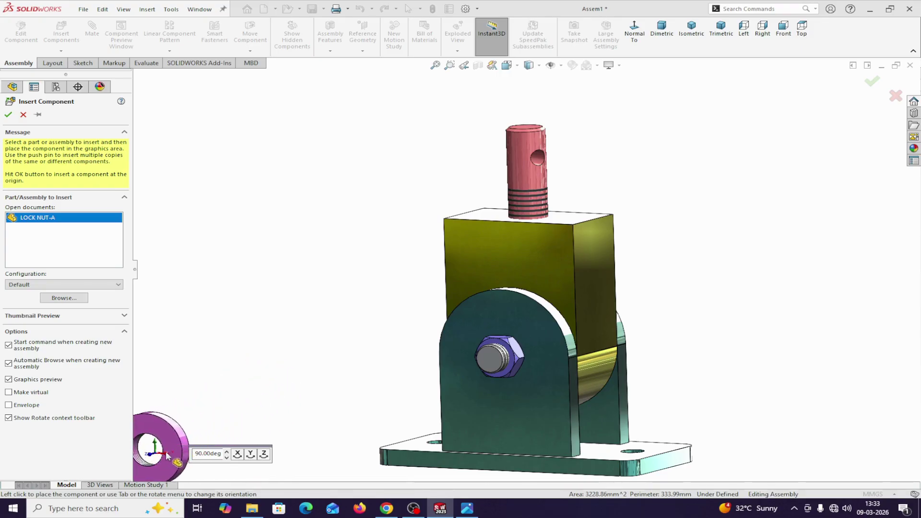
click(237, 455)
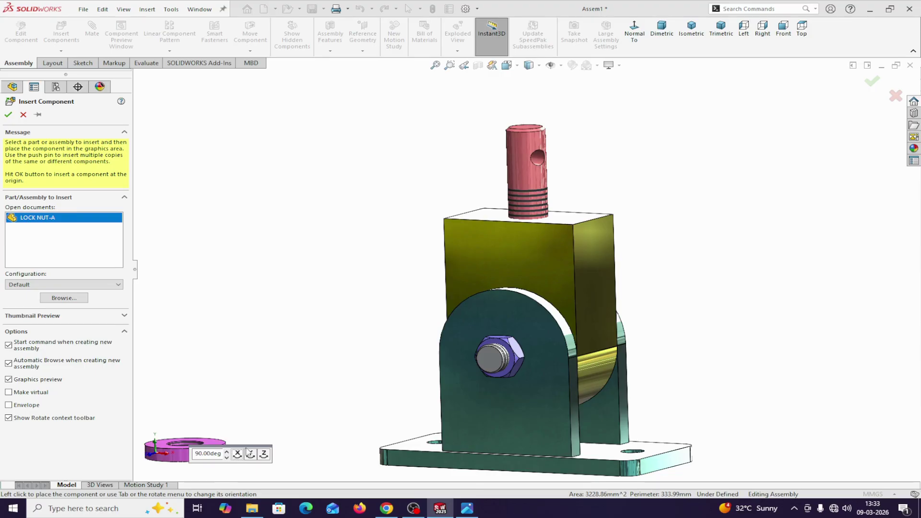
click(346, 256)
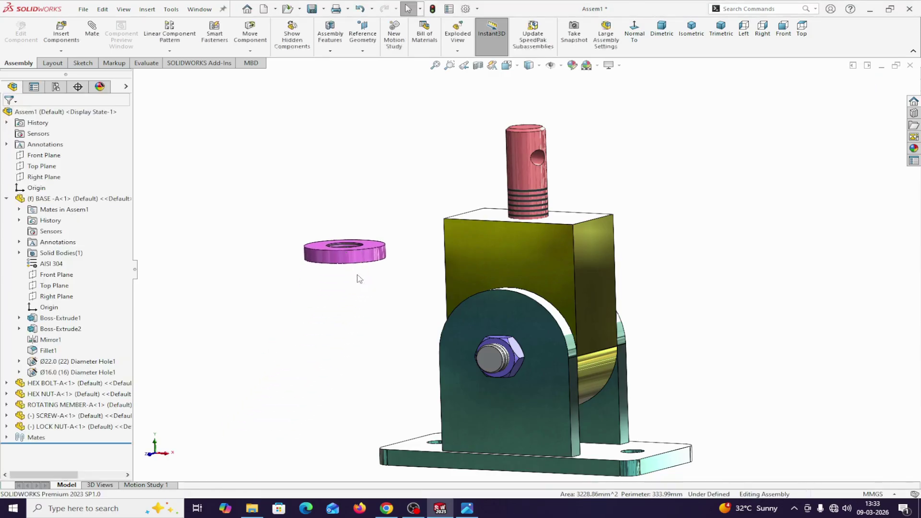
Step: Add a concentric mate between the lock nut's hole and the cylindrical face of the screw
click(92, 29)
middle_drag(333, 171, 357, 248)
click(357, 248)
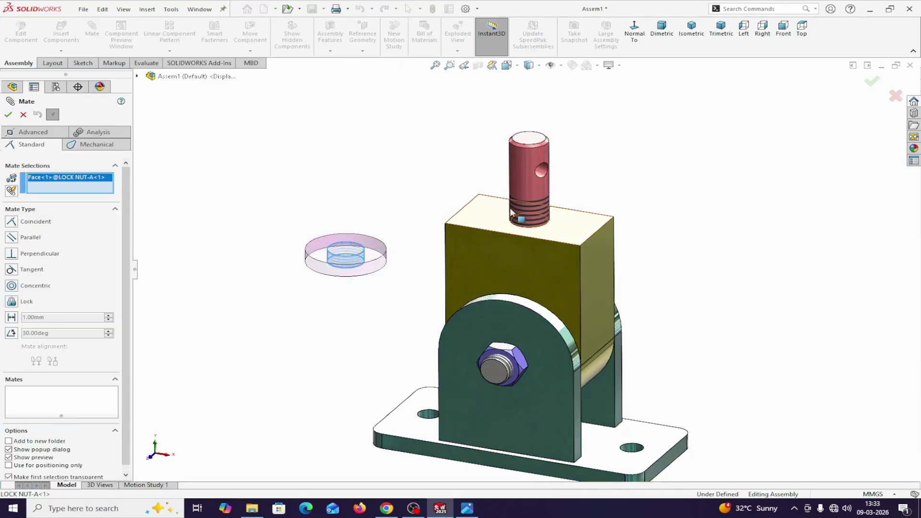
click(523, 209)
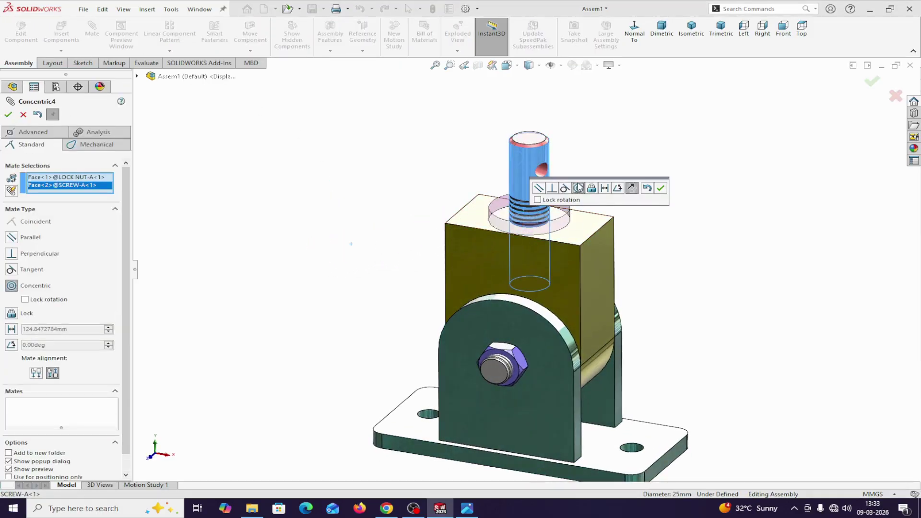
click(661, 188)
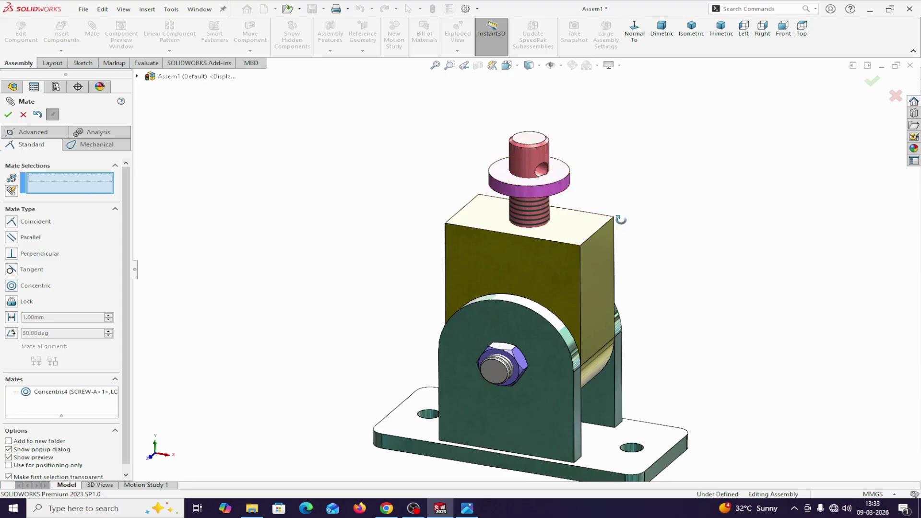
Step: Add a coincident mate between the lock nut's underside and the rotating member's top face, and finish mating
middle_drag(620, 219, 652, 137)
scroll(562, 189, down, 5)
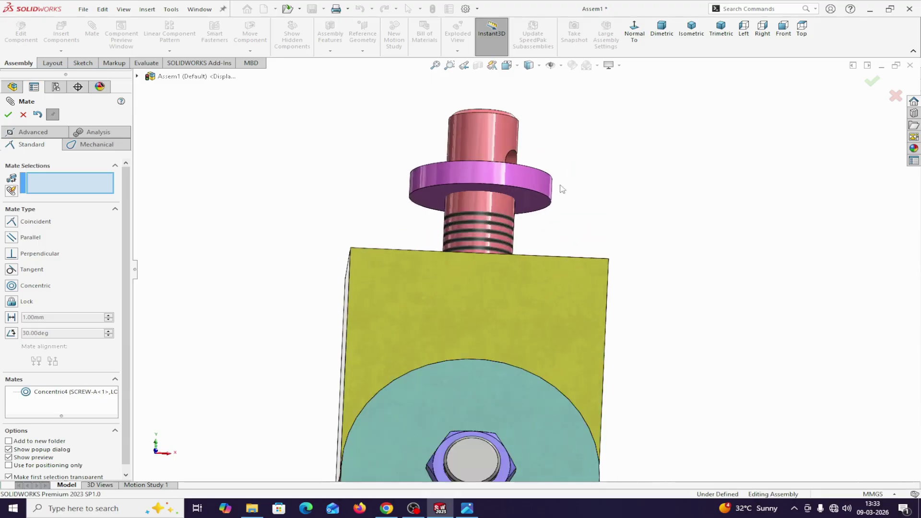
click(528, 199)
middle_drag(619, 208, 592, 249)
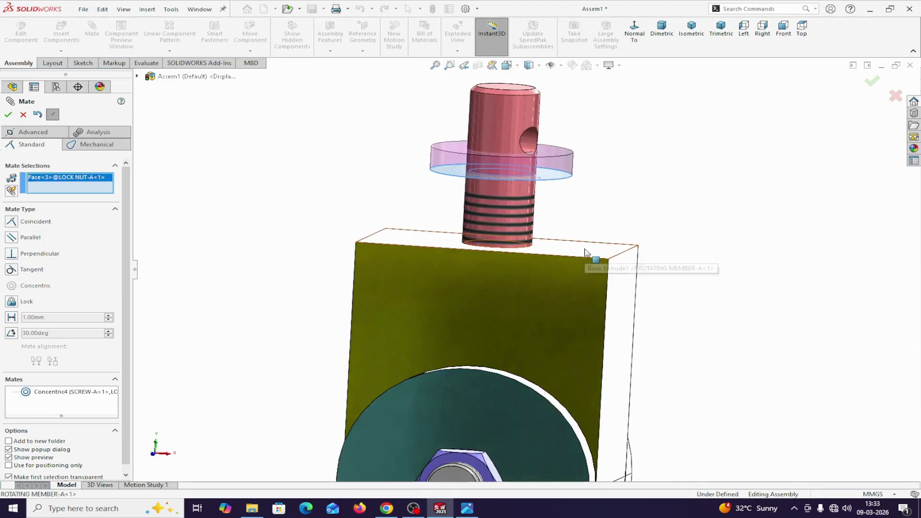
click(585, 252)
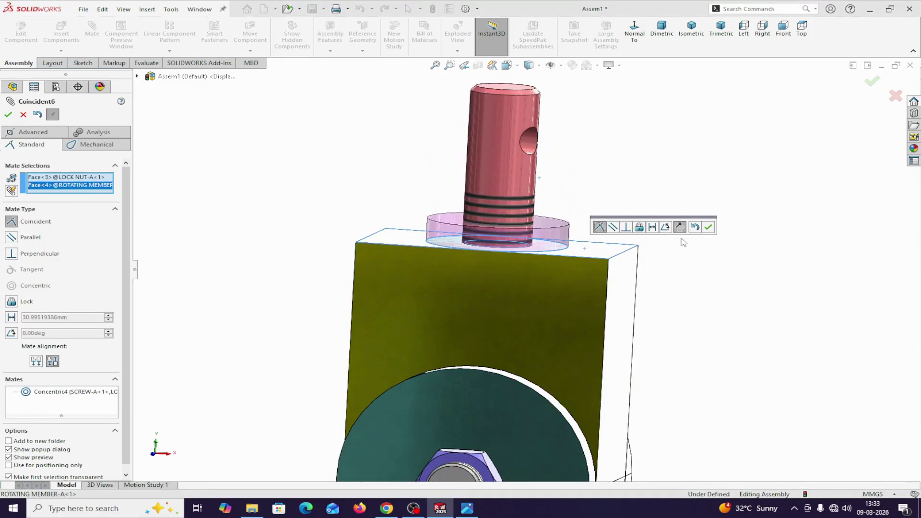
click(709, 227)
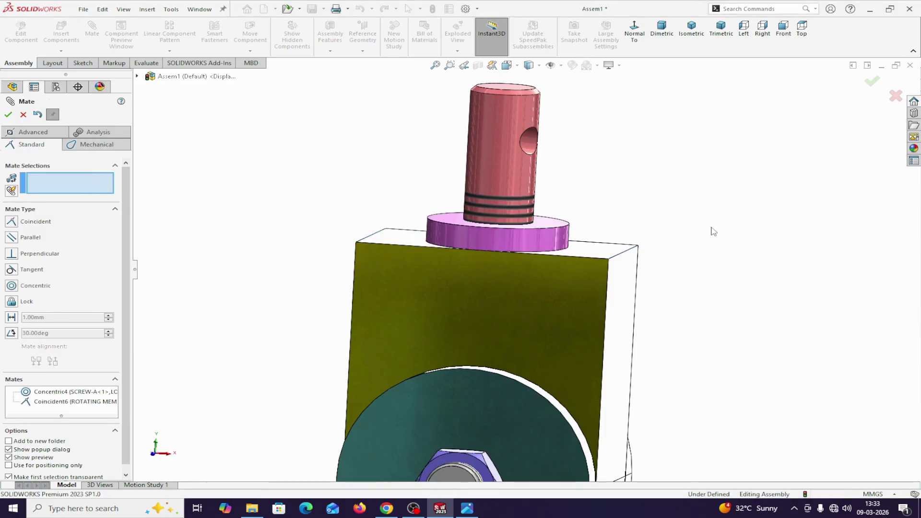
click(24, 115)
key(f)
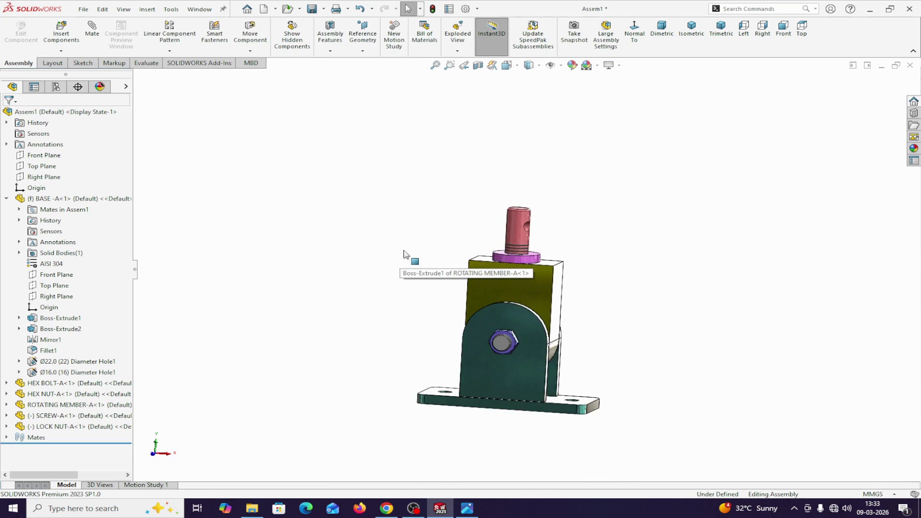
Step: Examine the complete screw jack assembly from different angles
middle_drag(596, 272, 639, 386)
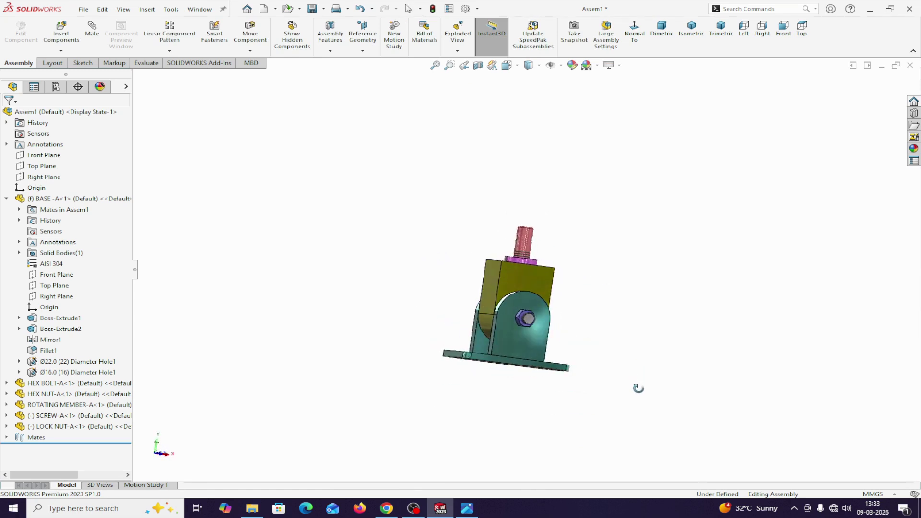
right_click(713, 185)
click(734, 237)
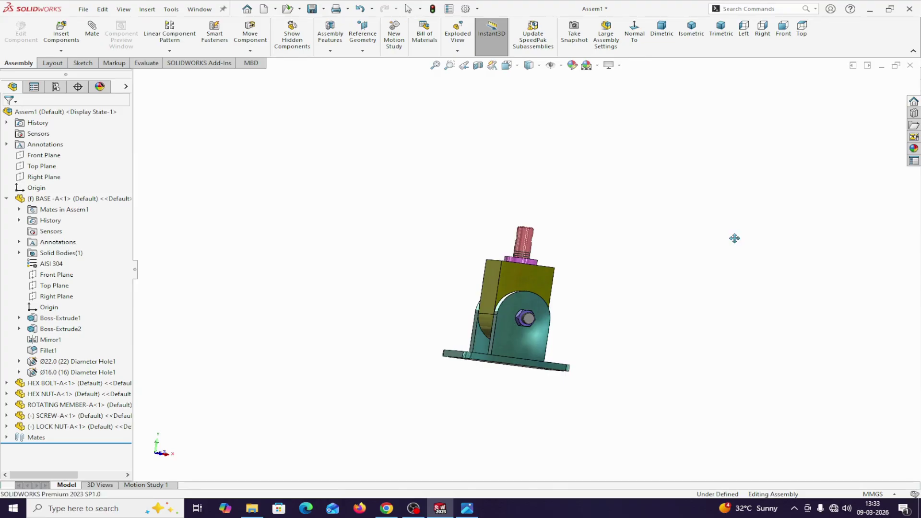
drag(686, 270, 533, 306)
right_click(525, 123)
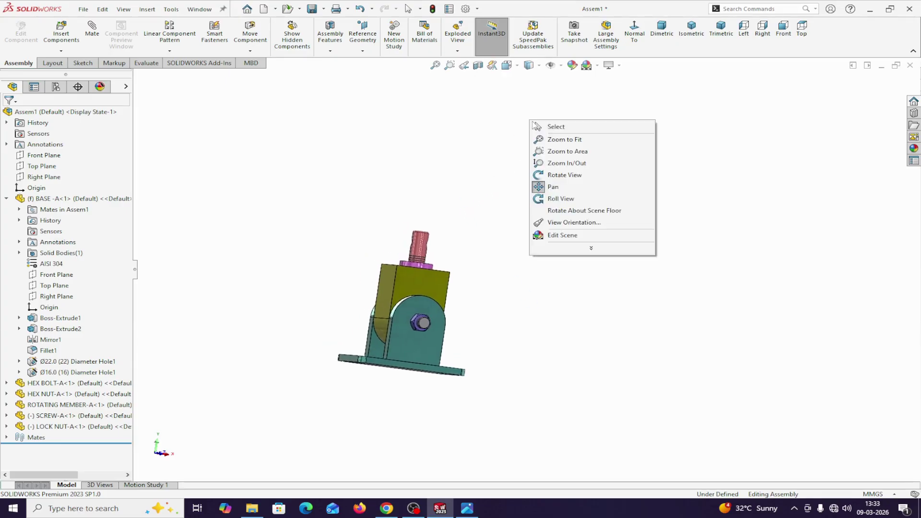
click(560, 126)
middle_drag(555, 166, 472, 214)
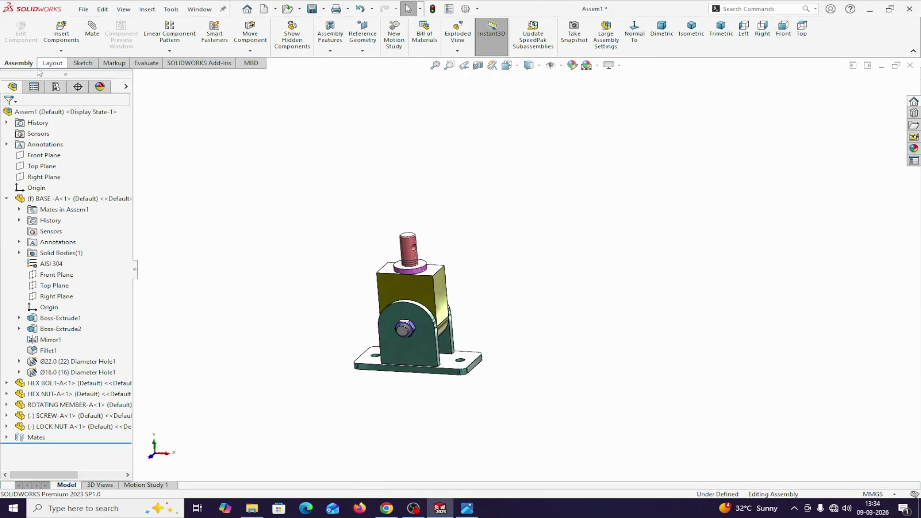
Step: Start an exploded view and move the hex bolt about 180 mm out of the base along the negative Z direction
click(463, 53)
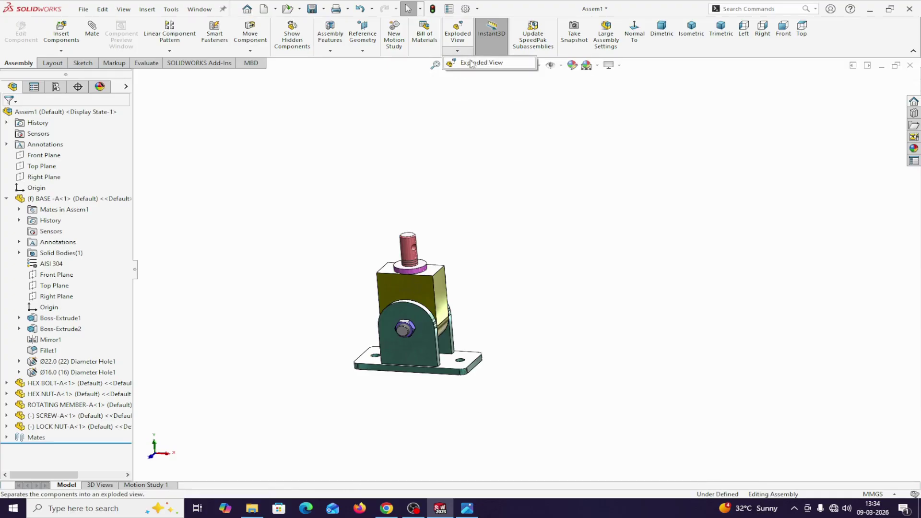
click(473, 65)
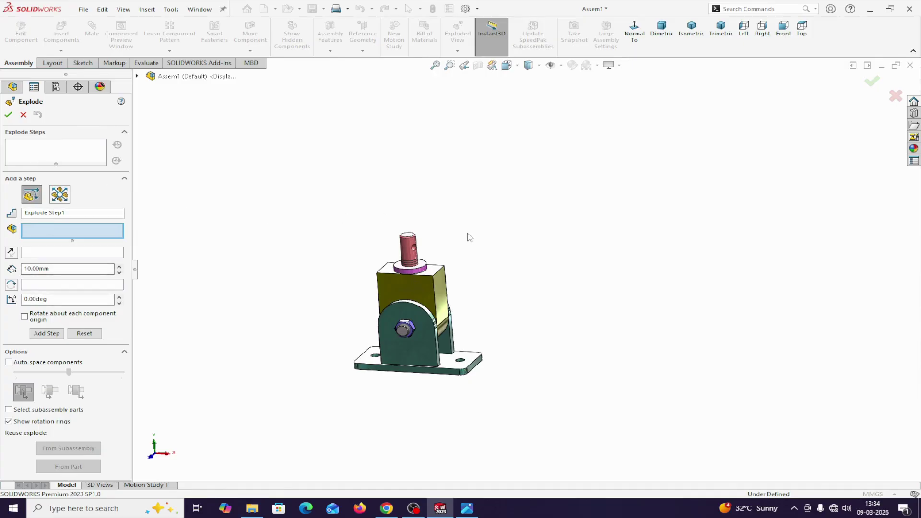
middle_drag(468, 235, 449, 212)
middle_drag(506, 268, 465, 323)
scroll(369, 305, down, 5)
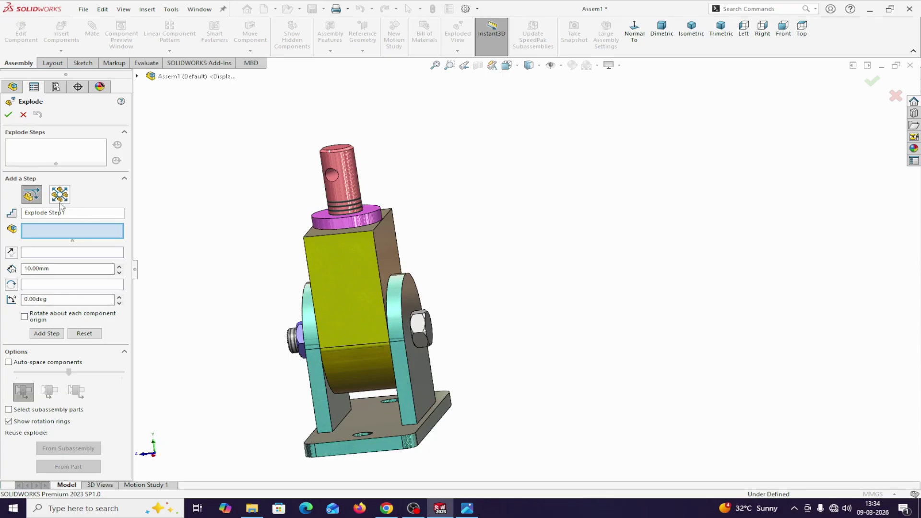
click(32, 195)
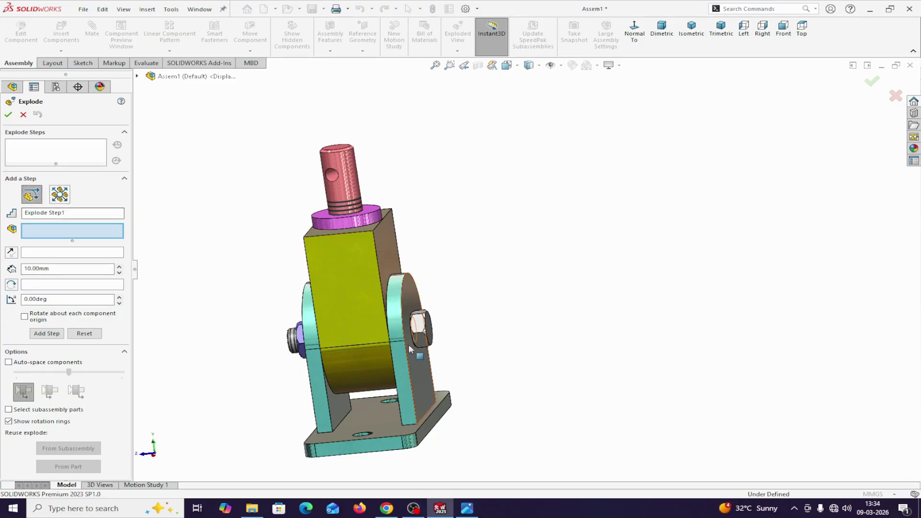
click(420, 328)
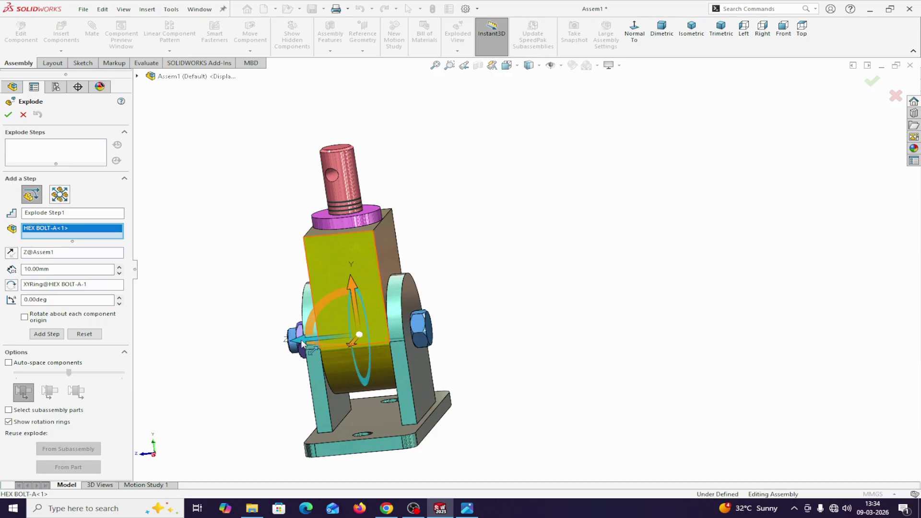
drag(303, 344, 531, 371)
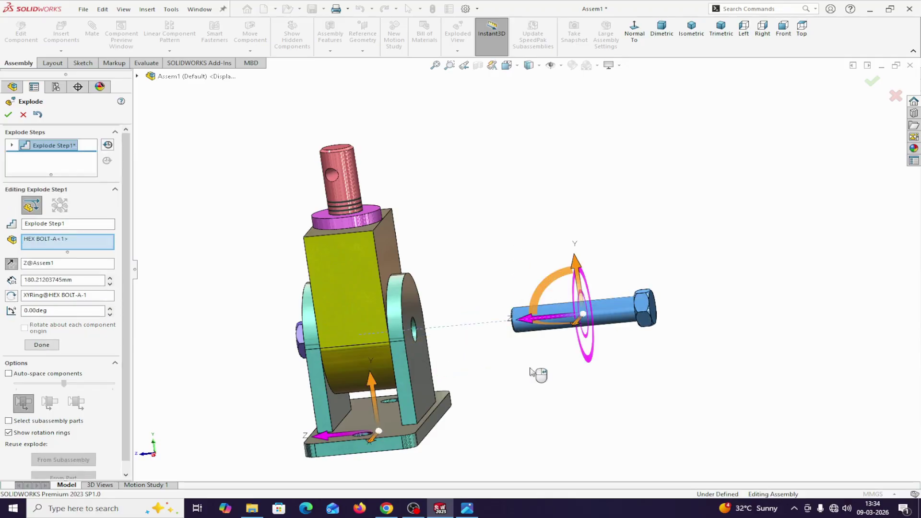
click(42, 345)
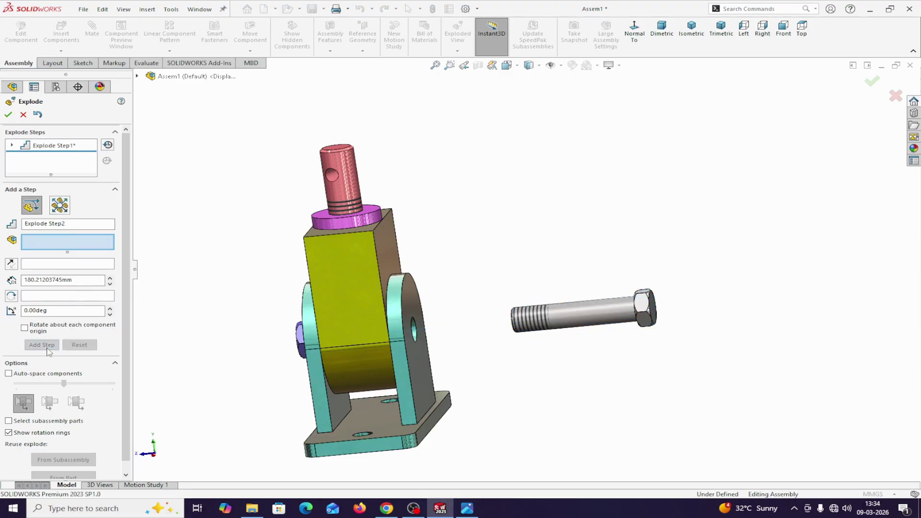
Step: Add an explode step moving the hex nut about 60 mm away from the base along Z, opposite the bolt
middle_drag(231, 310, 244, 312)
click(303, 337)
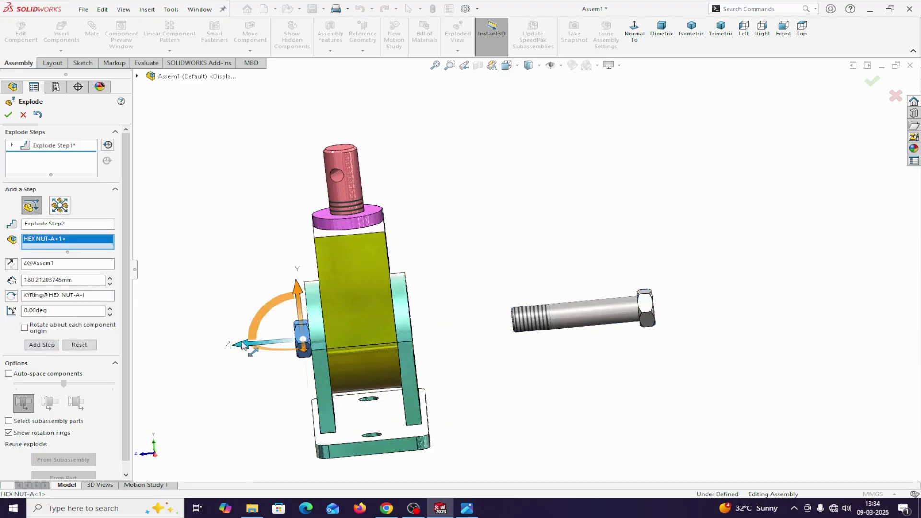
drag(246, 347, 169, 353)
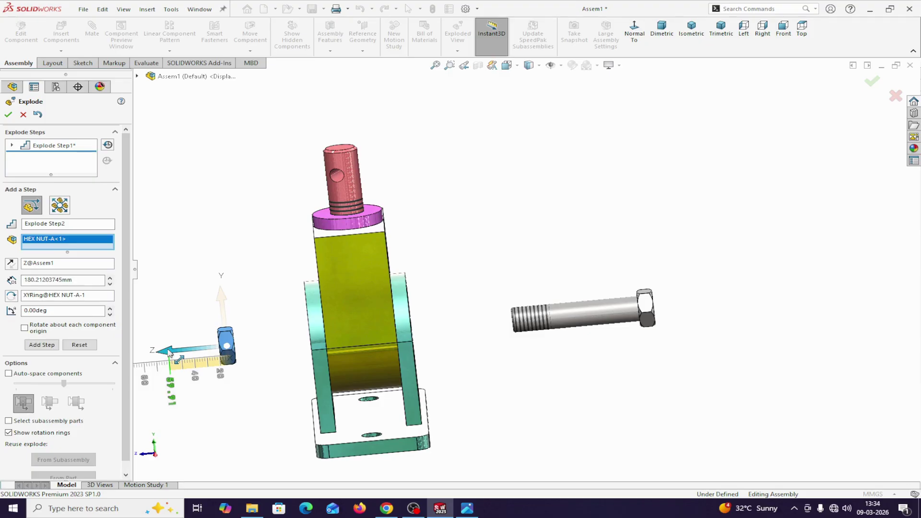
drag(169, 353, 168, 352)
click(54, 359)
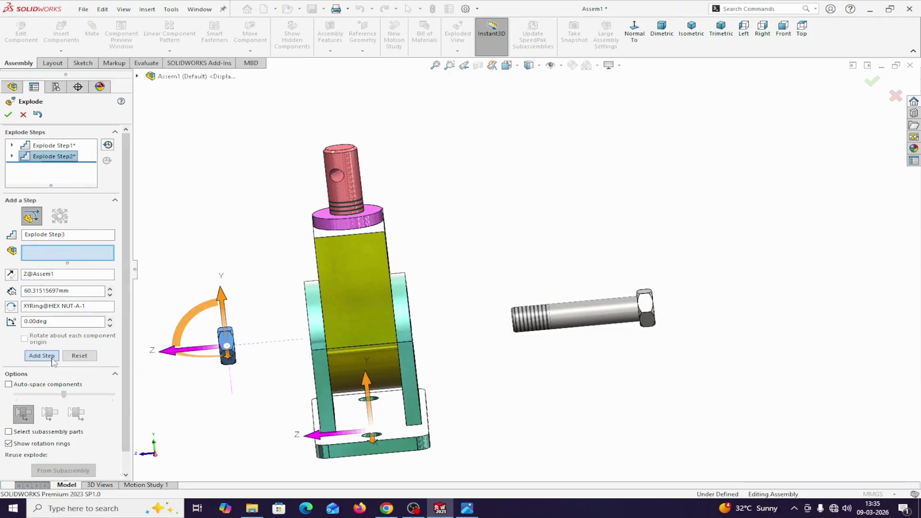
Step: Add an explode step lifting the screw about 102 mm along Y, clear of the lock nut
scroll(414, 236, up, 1)
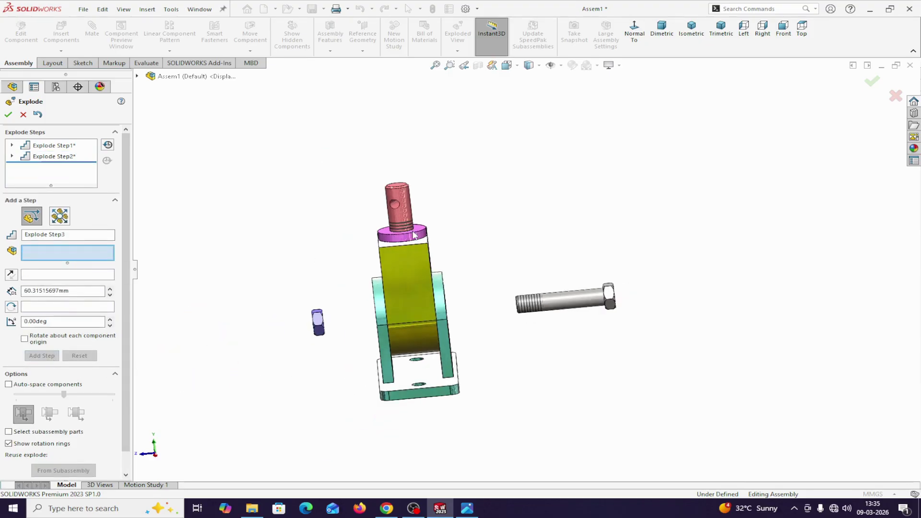
click(434, 65)
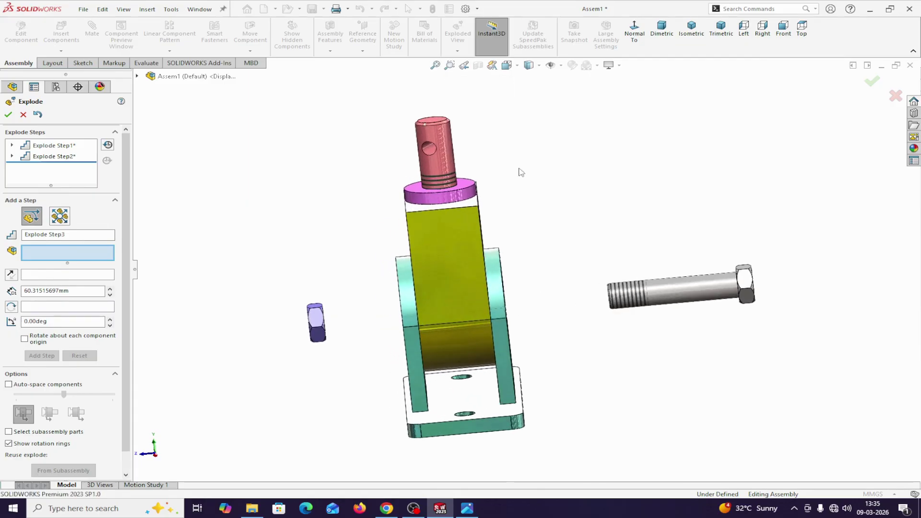
click(434, 161)
drag(436, 153, 434, 22)
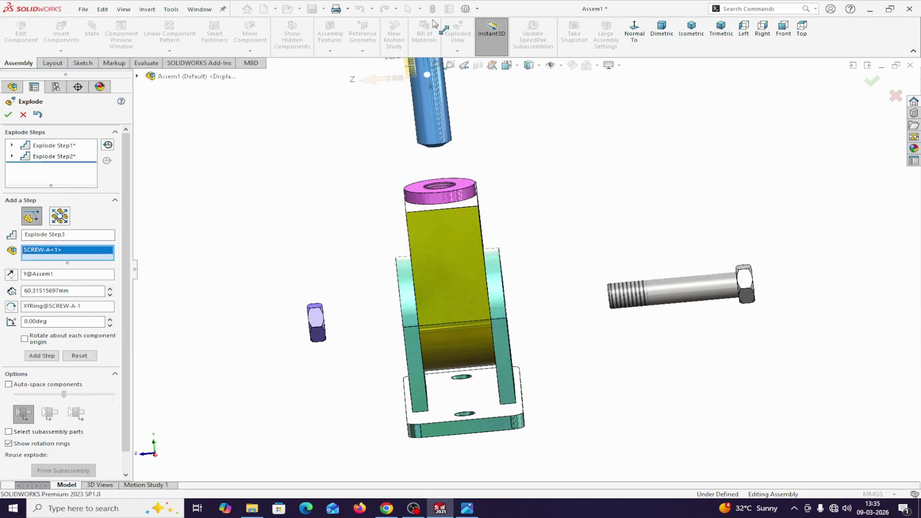
click(51, 367)
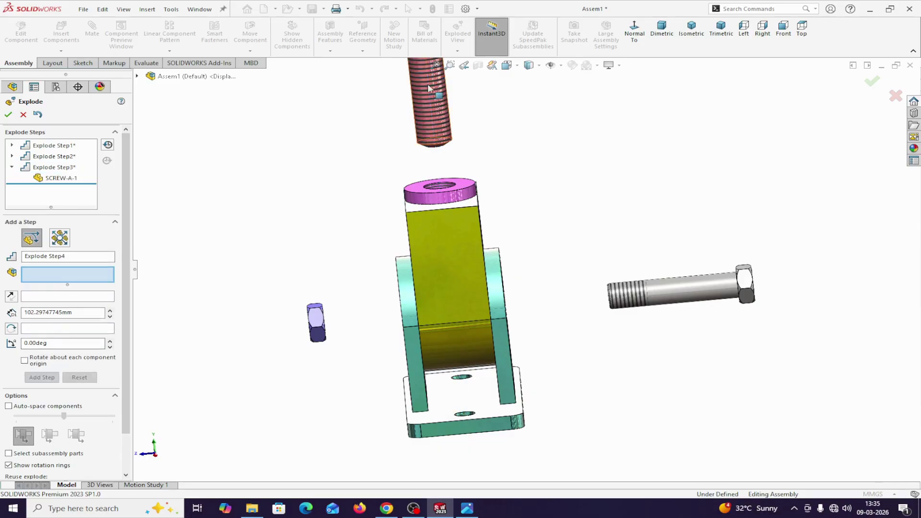
Step: Add an explode step lifting the lock nut about 30 mm along Y, off the rotating member
click(451, 65)
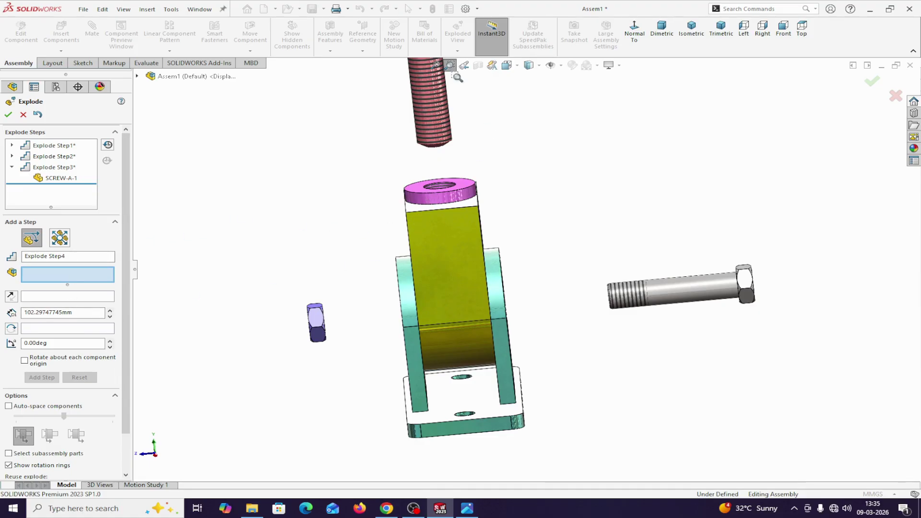
click(450, 67)
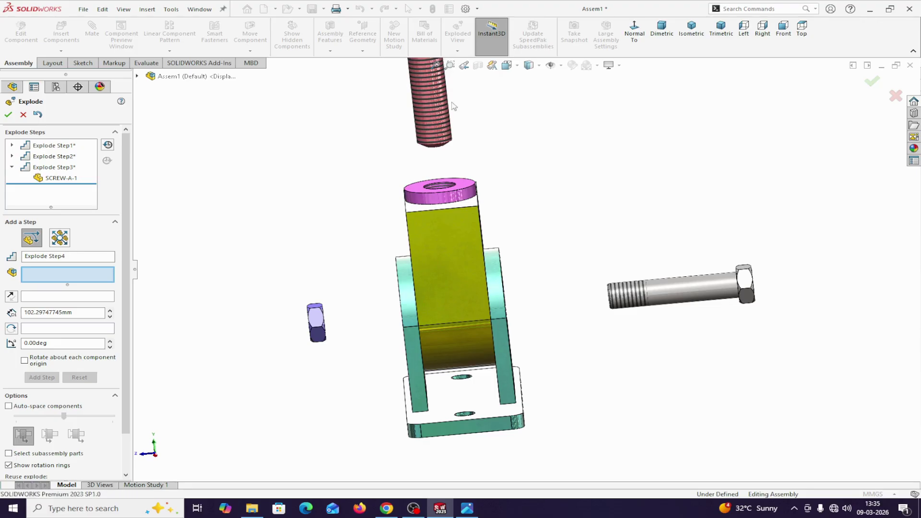
click(451, 186)
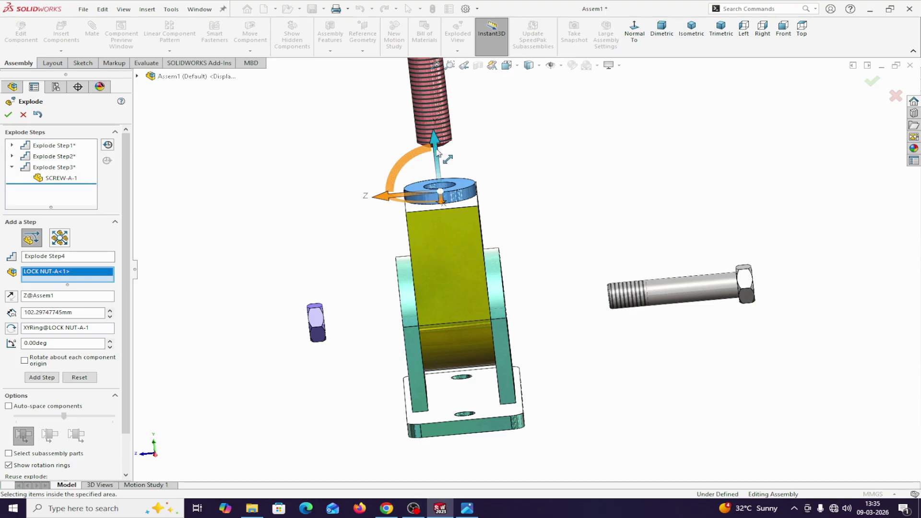
drag(437, 153, 442, 117)
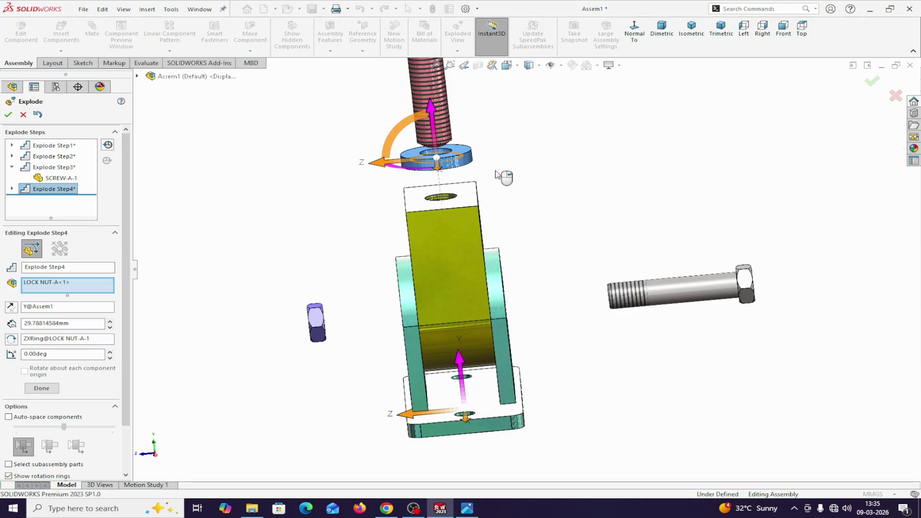
click(451, 66)
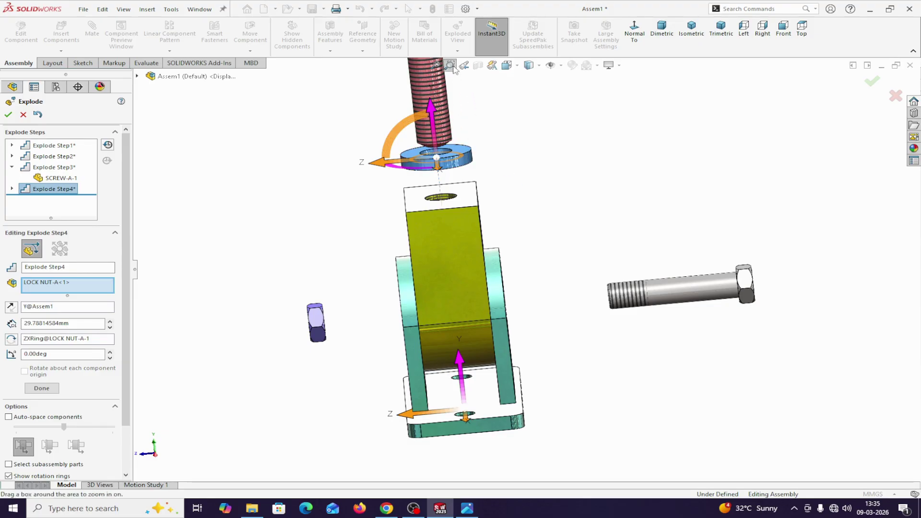
scroll(508, 185, up, 2)
scroll(514, 188, up, 3)
scroll(521, 187, down, 3)
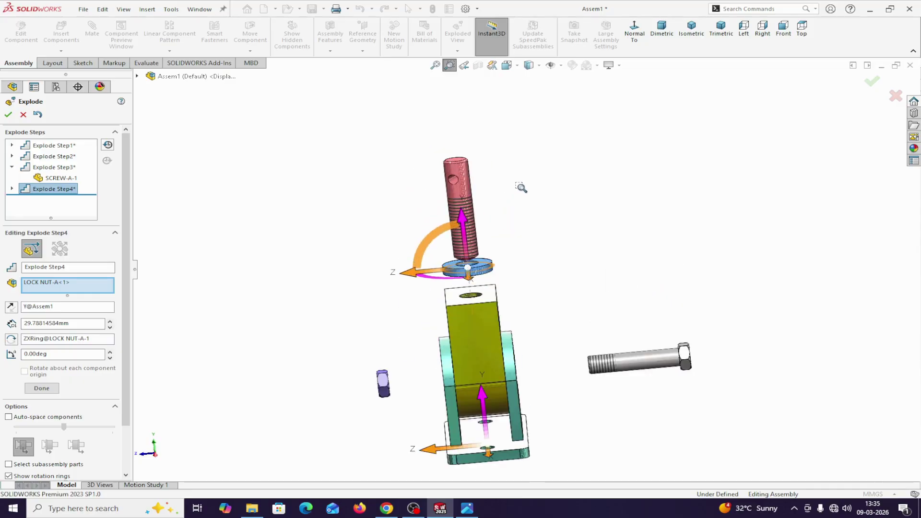
click(435, 66)
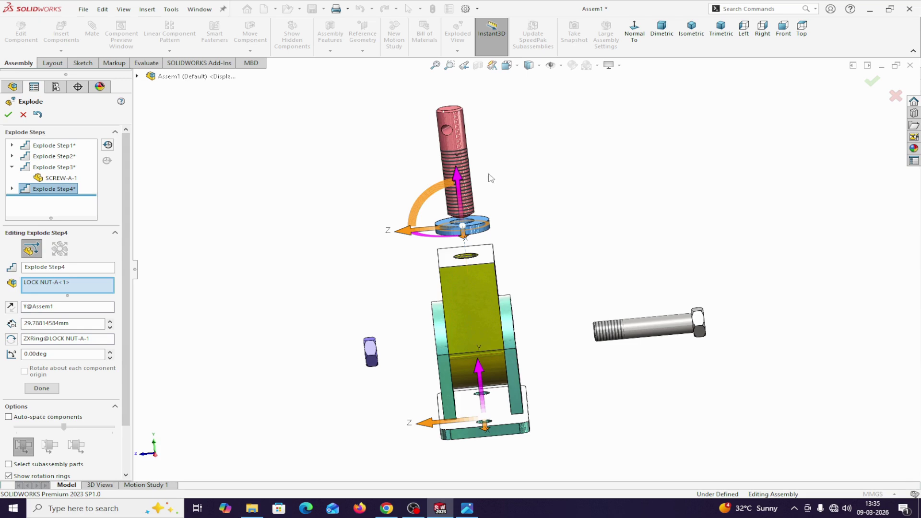
Step: Edit the screw's explode step to raise it about 179 mm along Y, well above the lock nut
click(52, 145)
click(54, 156)
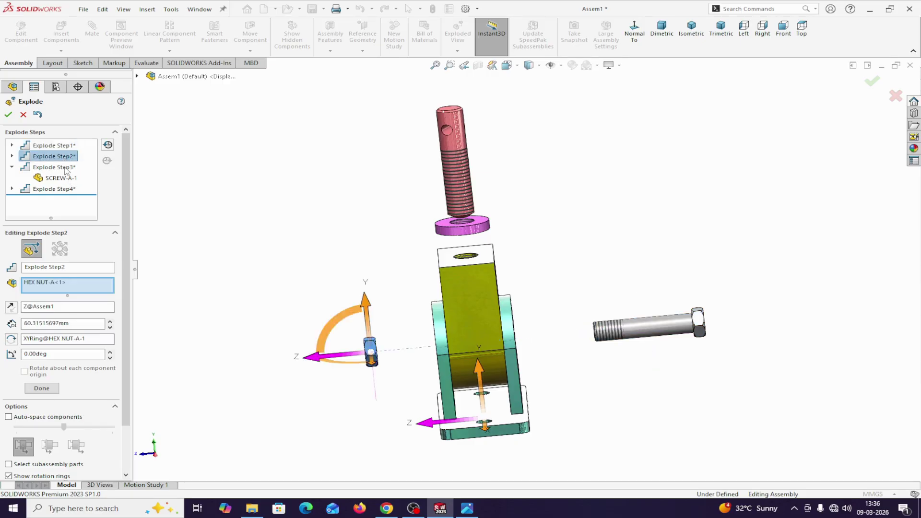
click(52, 167)
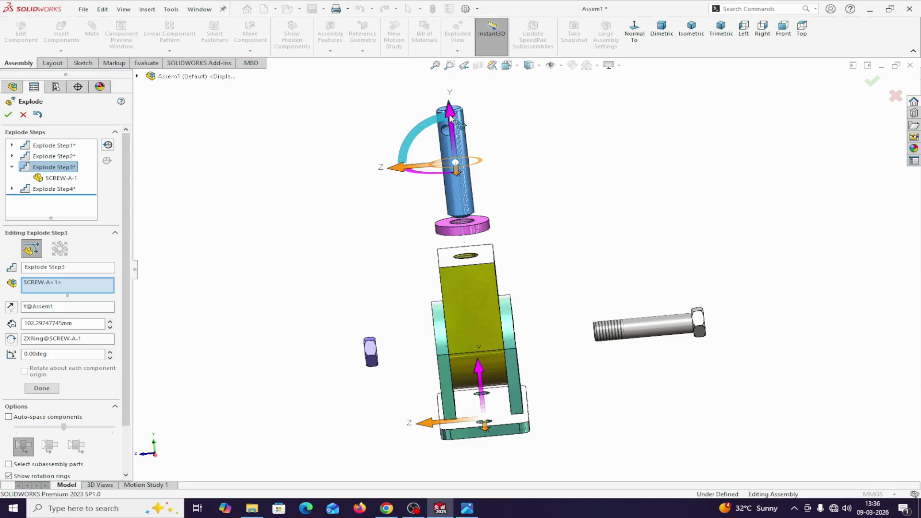
drag(453, 117, 439, 48)
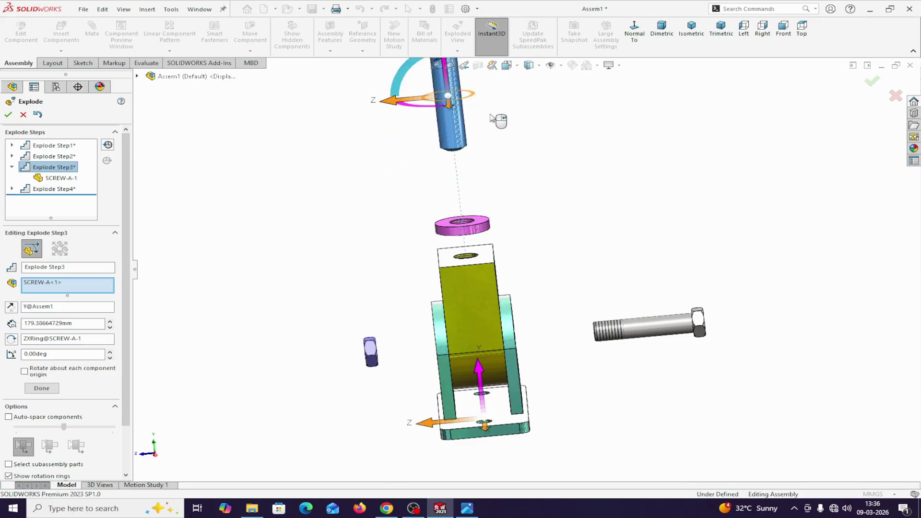
scroll(499, 133, up, 2)
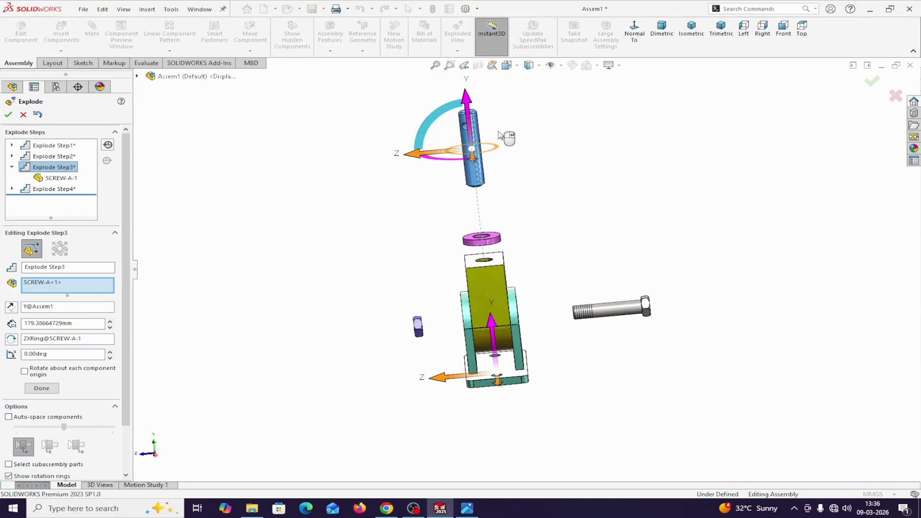
click(435, 67)
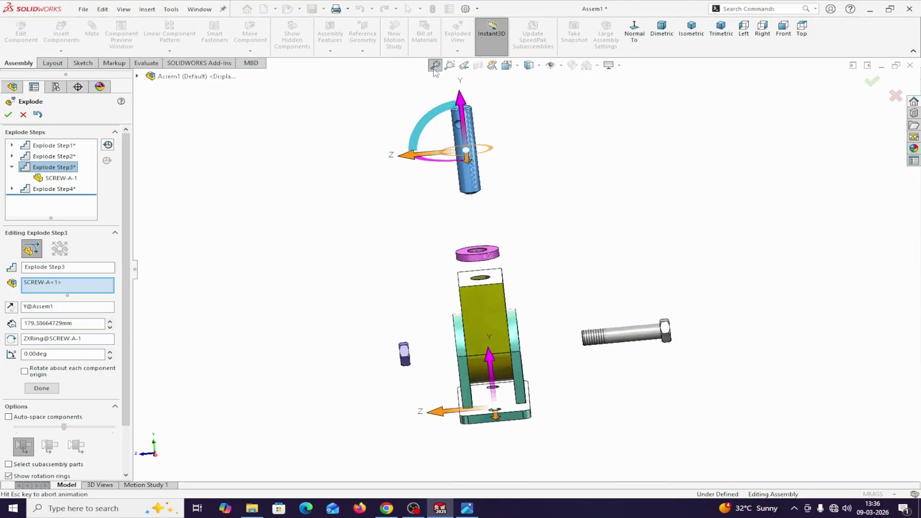
click(43, 387)
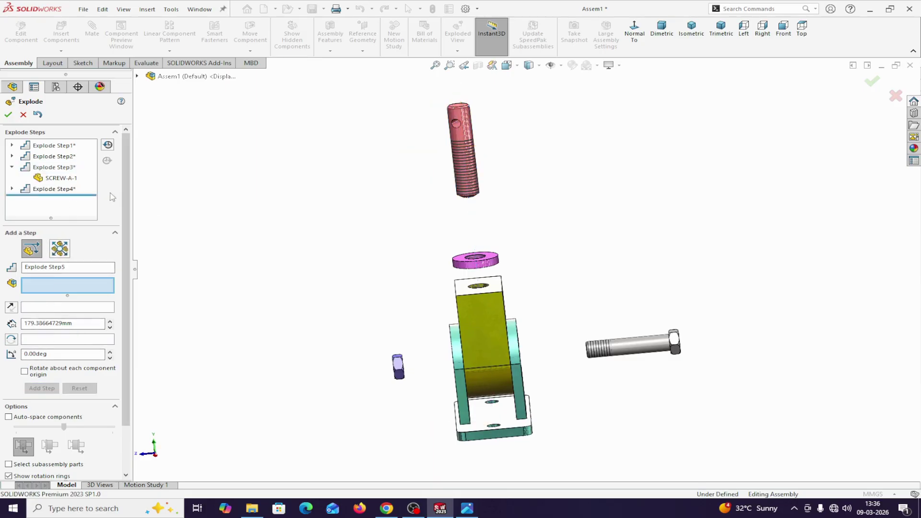
Step: Edit the lock nut's explode step to raise it about 84 mm along Y, just below the screw
double_click(43, 190)
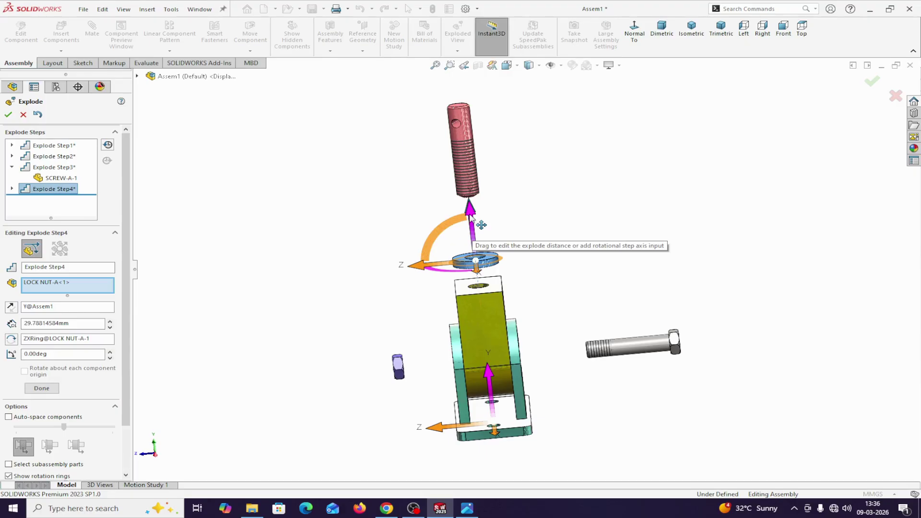
drag(470, 217, 472, 176)
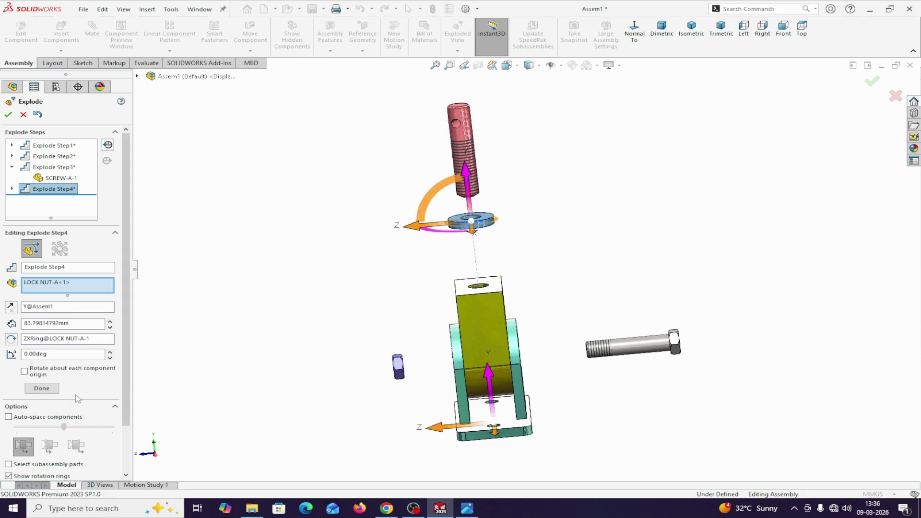
click(41, 388)
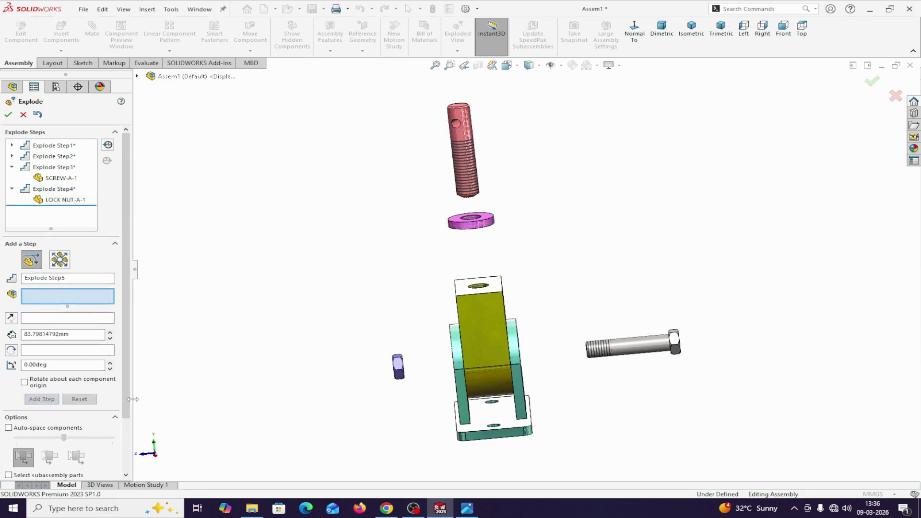
Step: Add an explode step lifting the rotating member about 69 mm along Y from the base
click(473, 317)
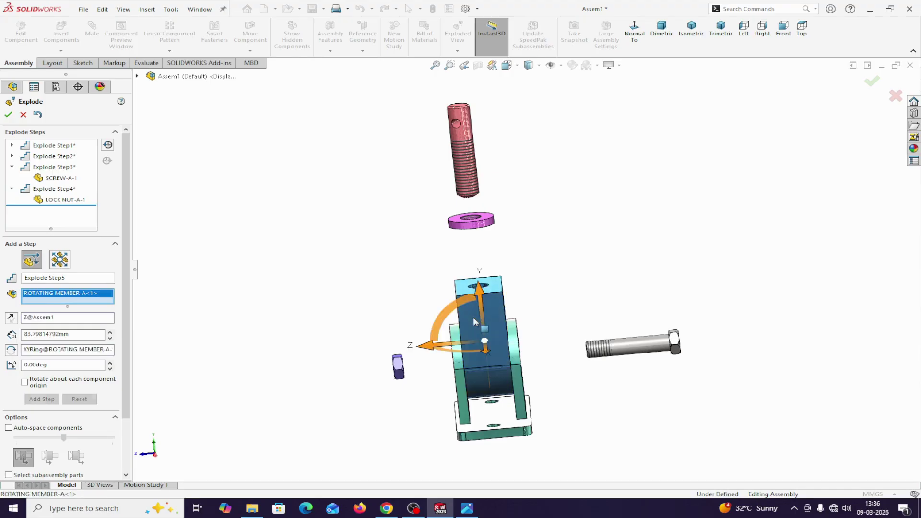
click(482, 294)
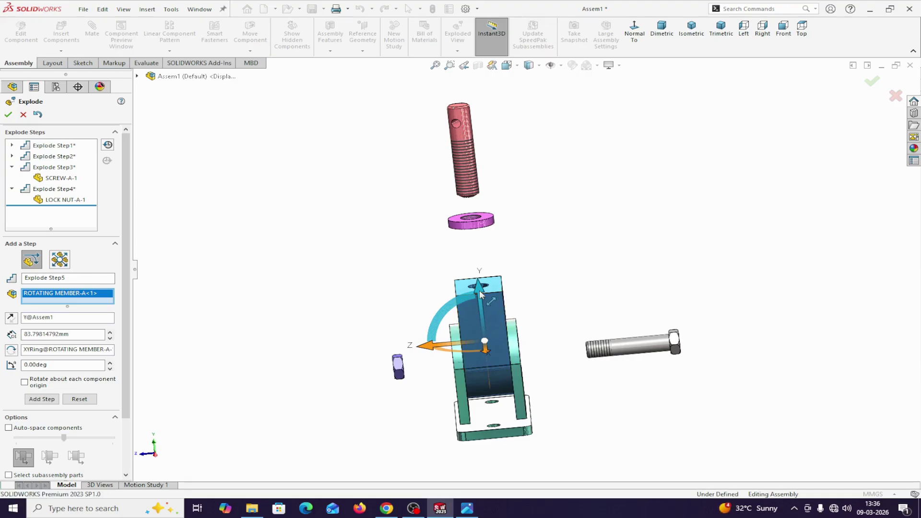
drag(482, 294, 480, 222)
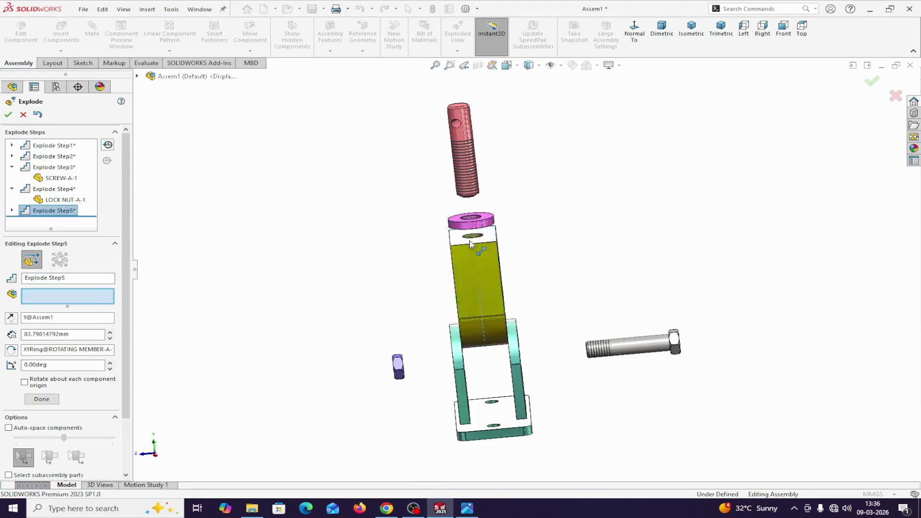
click(42, 410)
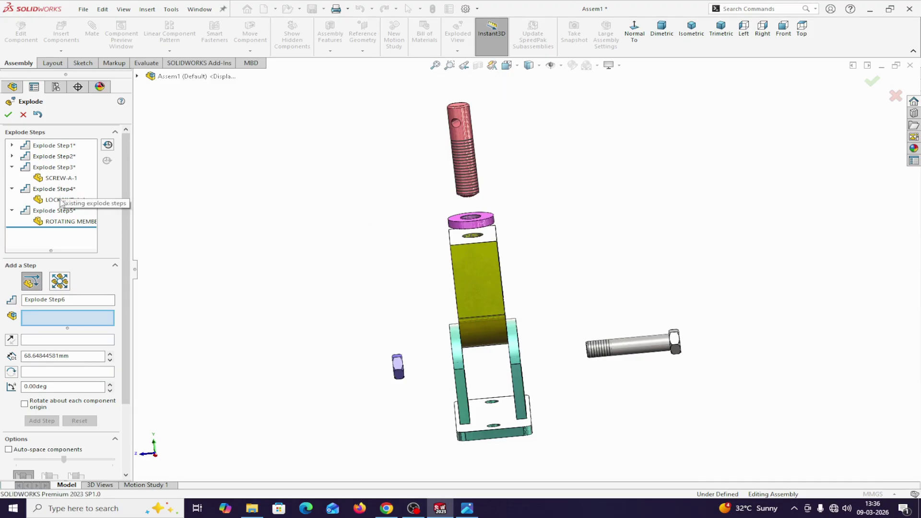
Step: Increase the screw's explode distance to about 218 mm along Y
click(54, 167)
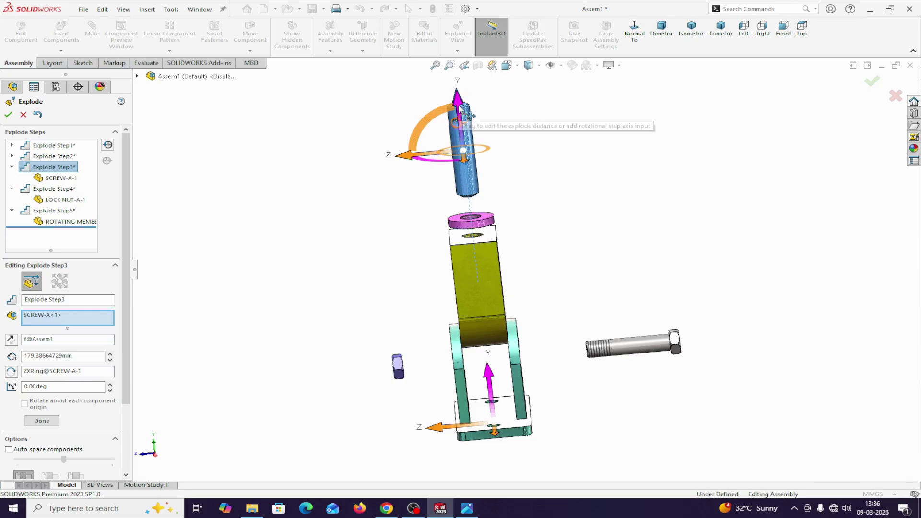
drag(462, 115, 460, 80)
click(41, 421)
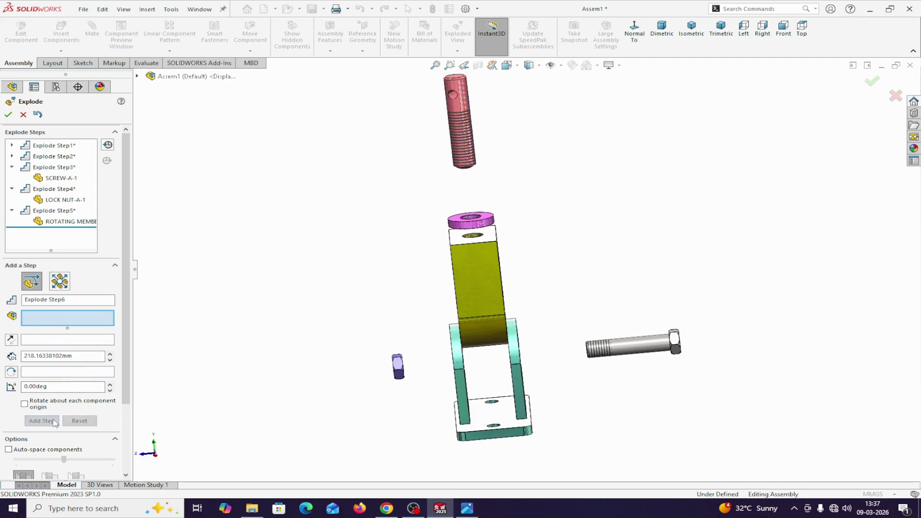
Step: Increase the lock nut's explode distance to about 127 mm along Y
click(54, 189)
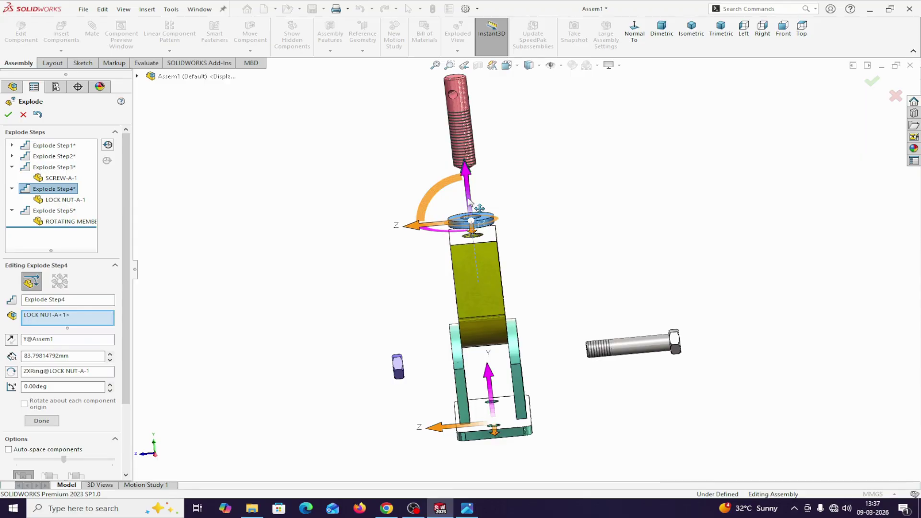
drag(469, 198, 473, 168)
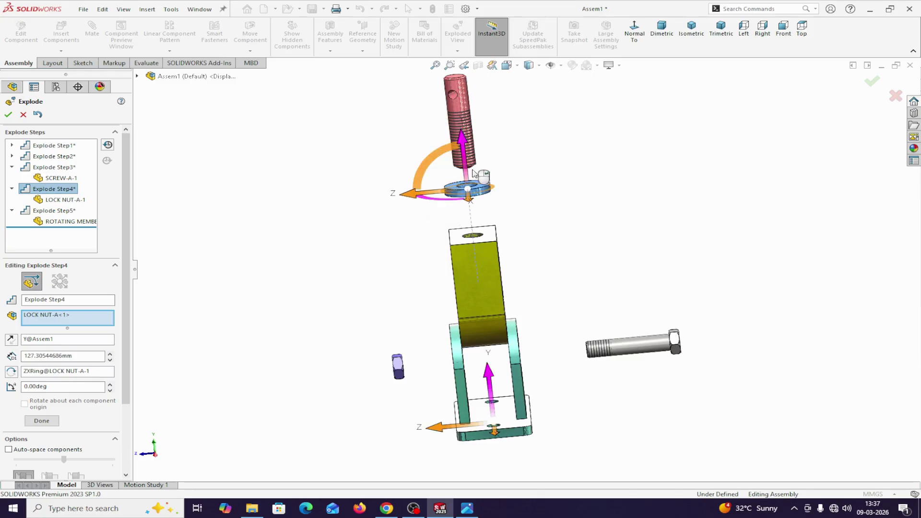
click(42, 421)
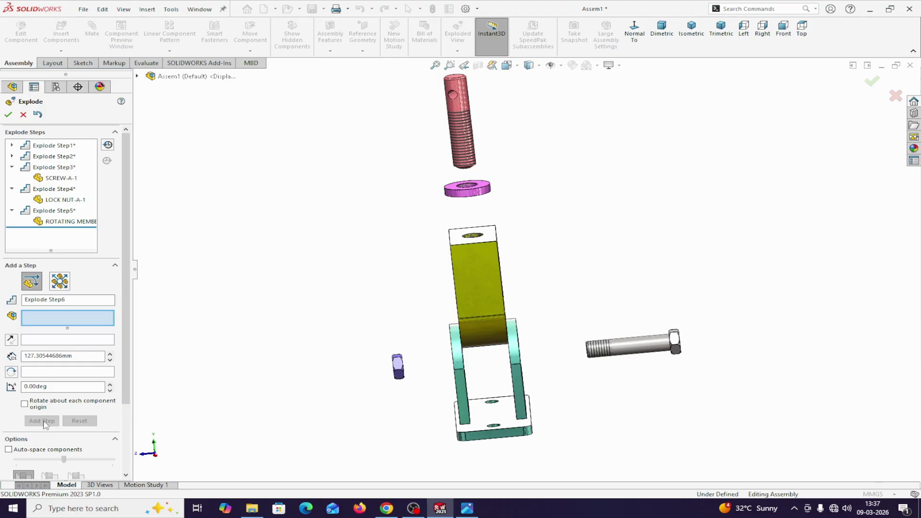
Step: Increase the rotating member's explode distance to about 111 mm along Y, clear of the base, and finish the exploded view
click(40, 211)
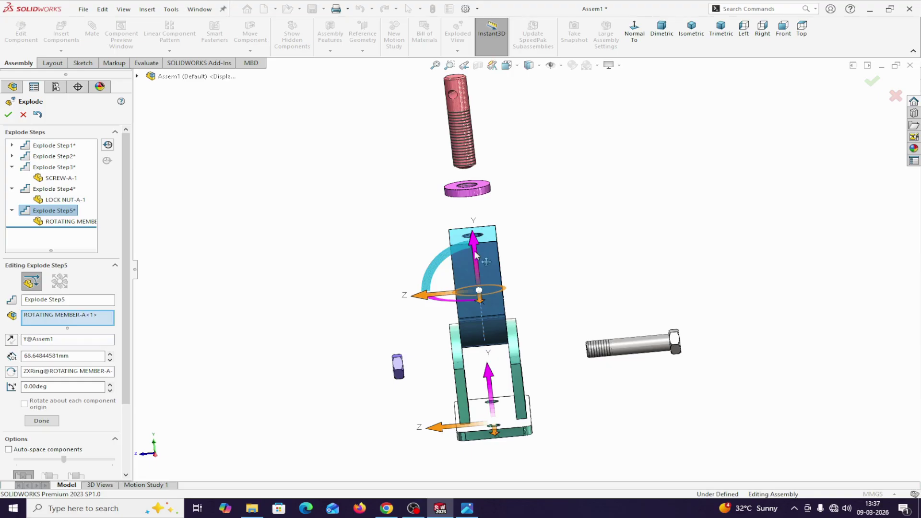
drag(475, 256, 471, 226)
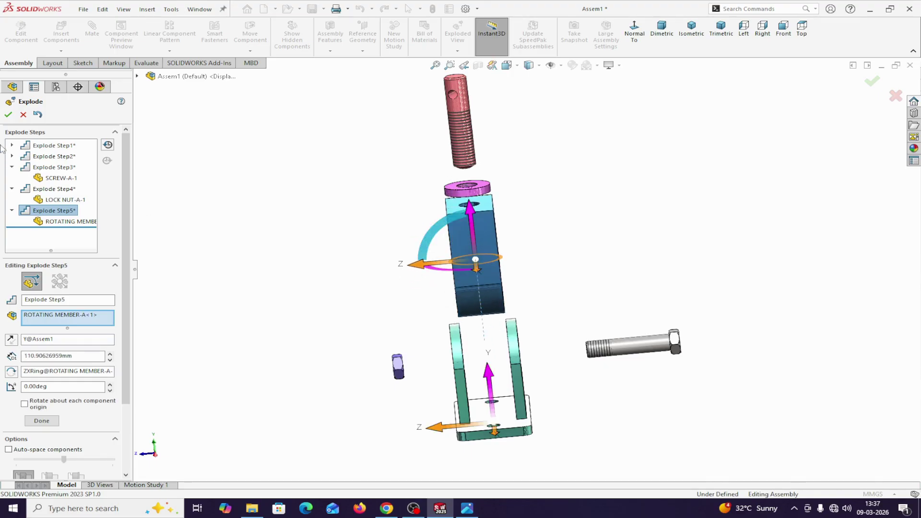
click(40, 421)
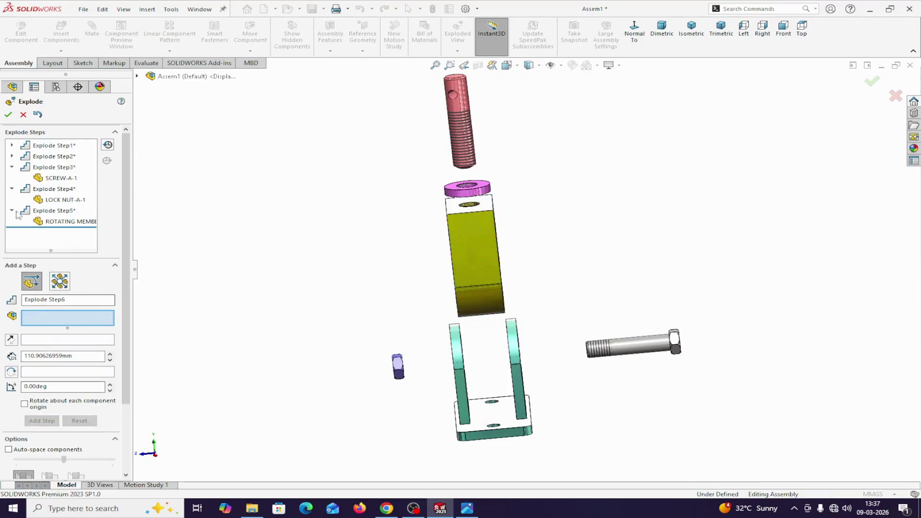
click(8, 114)
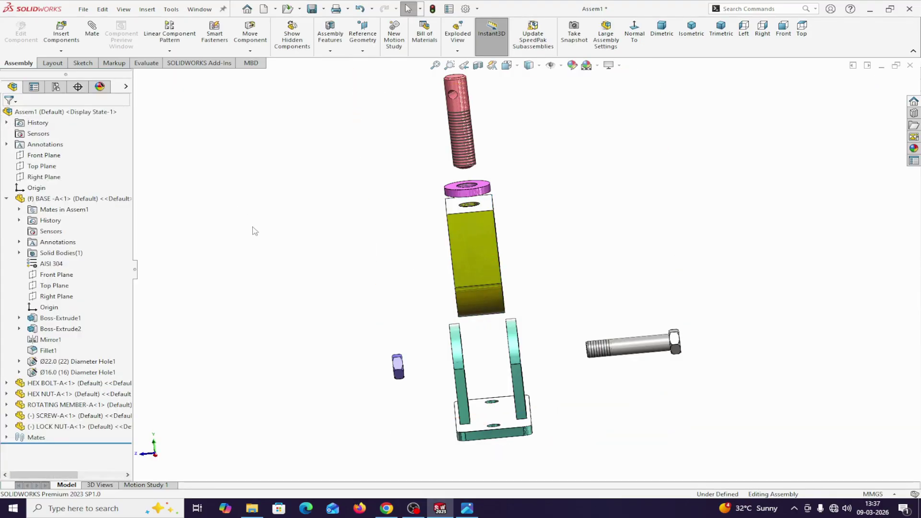
Step: Collapse the exploded view stored under the assembly's Default configuration
key(ctrl+7)
middle_drag(278, 225, 220, 226)
key(Escape)
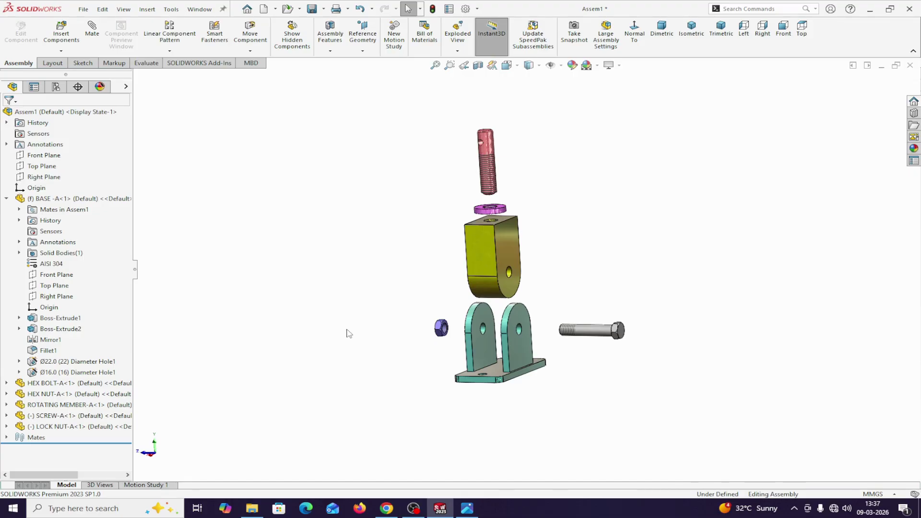
scroll(346, 329, up, 1)
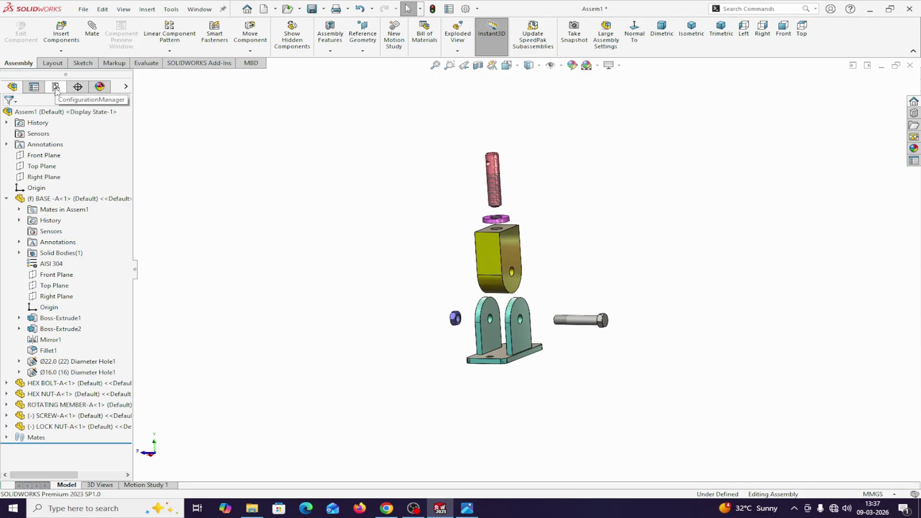
right_click(51, 113)
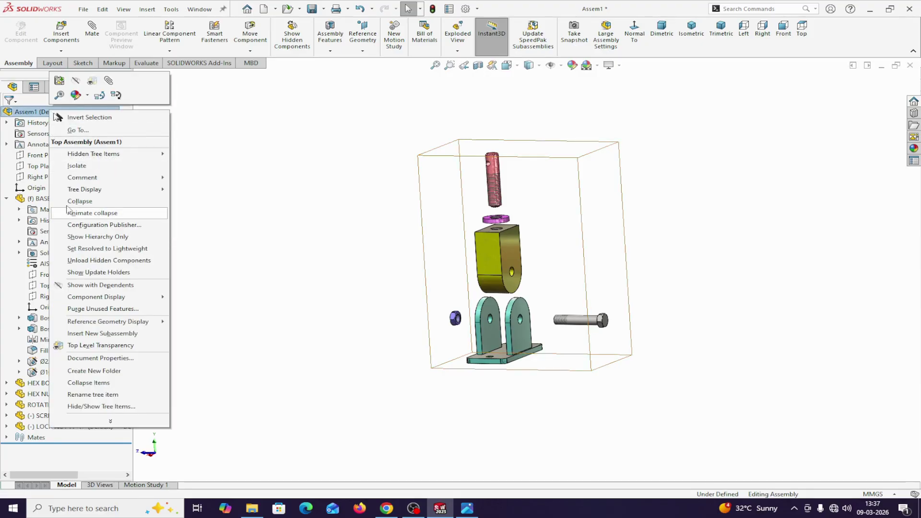
click(267, 154)
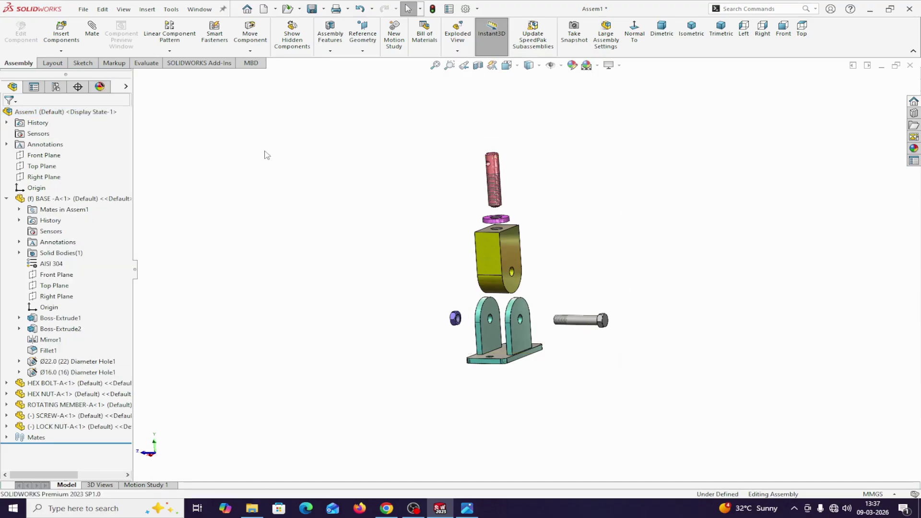
click(57, 88)
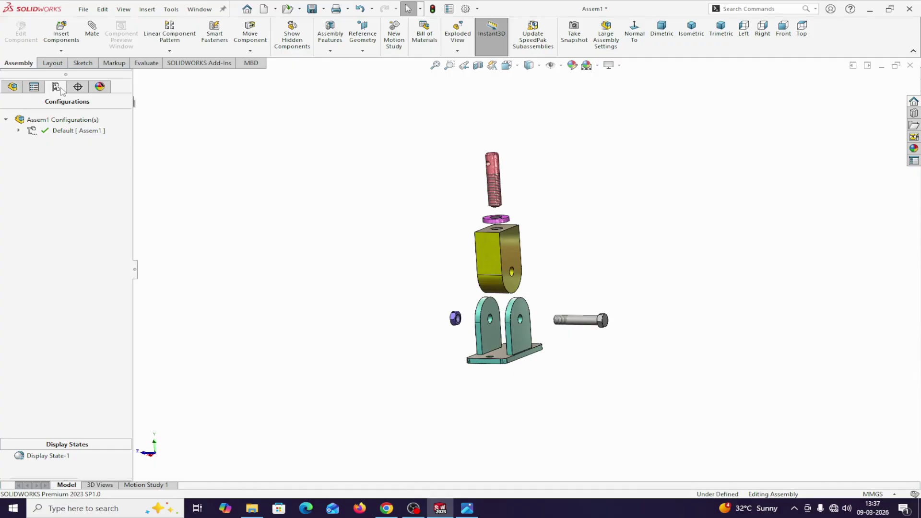
click(19, 130)
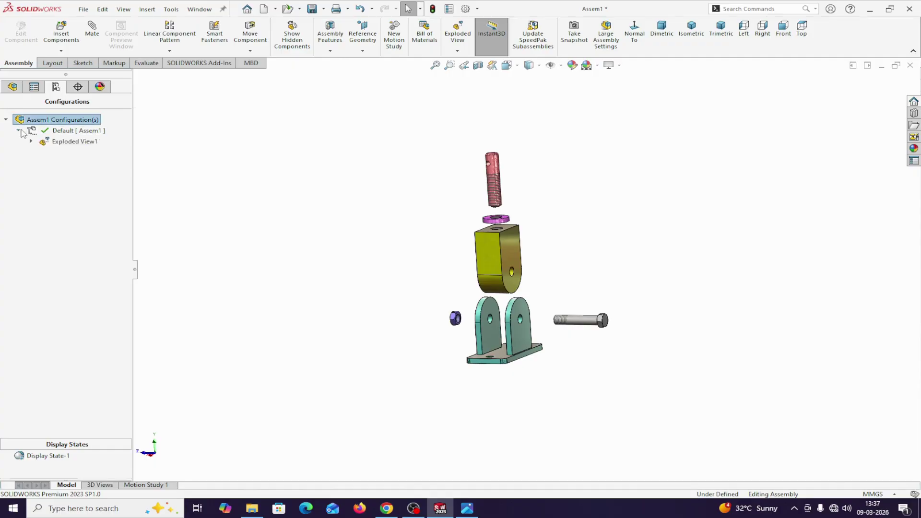
right_click(51, 141)
click(82, 149)
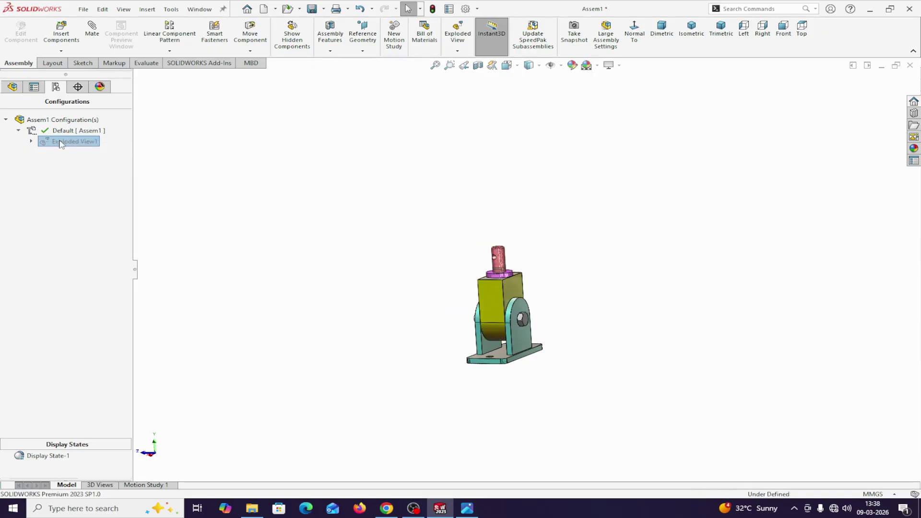
Step: Play the animated explode of the exploded view, close the animation playback, and collapse the assembly again
right_click(61, 144)
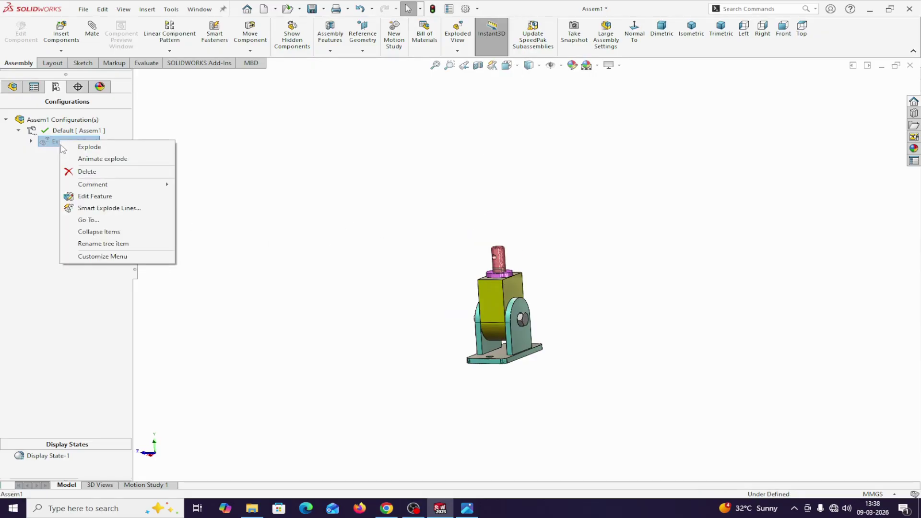
click(88, 161)
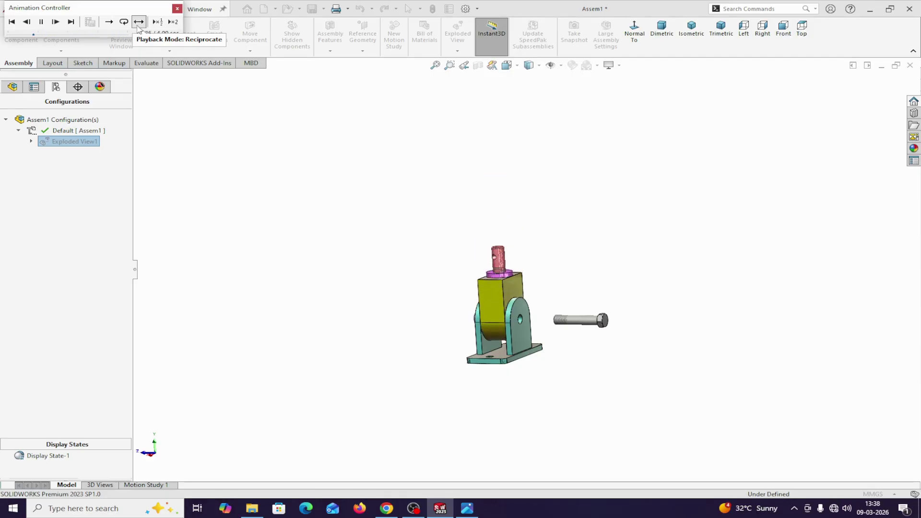
click(177, 9)
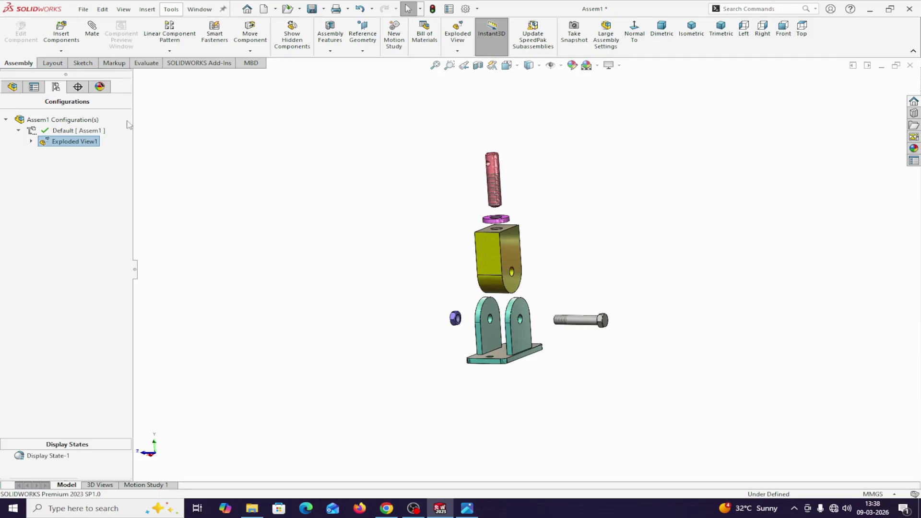
right_click(70, 148)
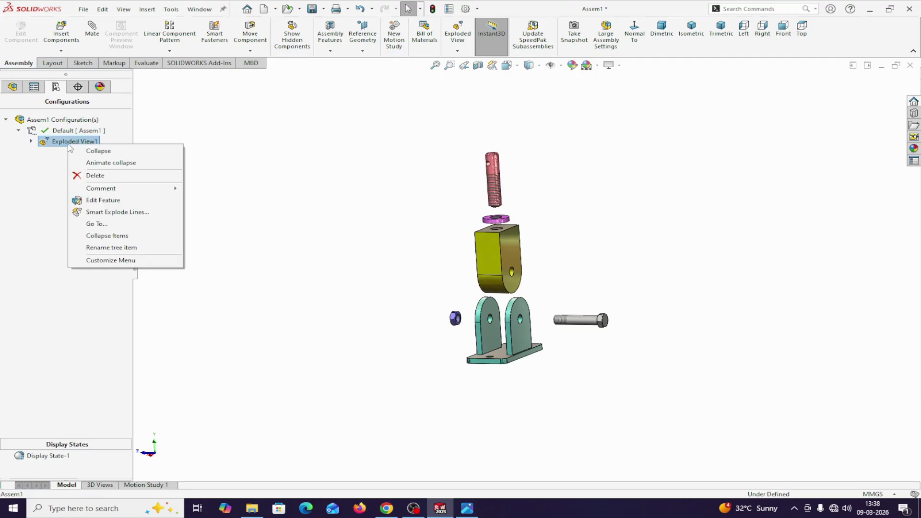
click(90, 151)
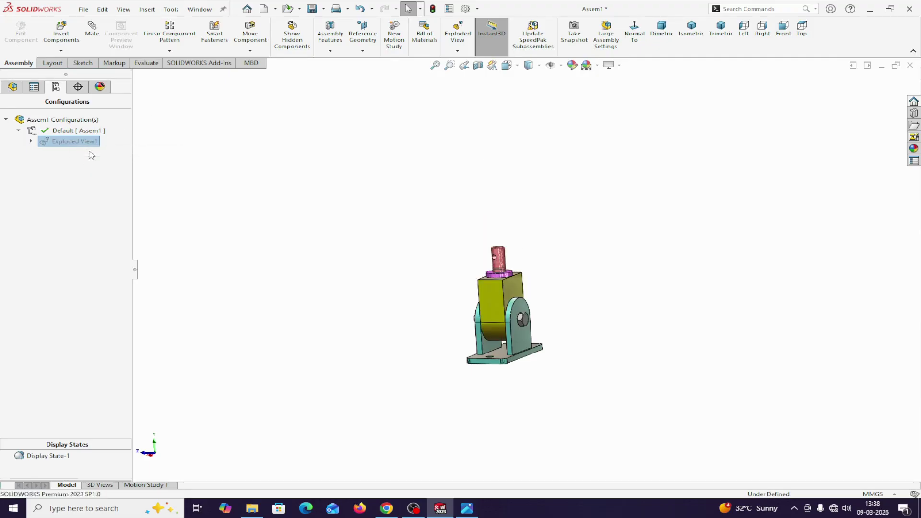
Step: Save the assembly as ASSEMBLY-A in the SCREW JACK ASSEMBLY-A folder
click(311, 9)
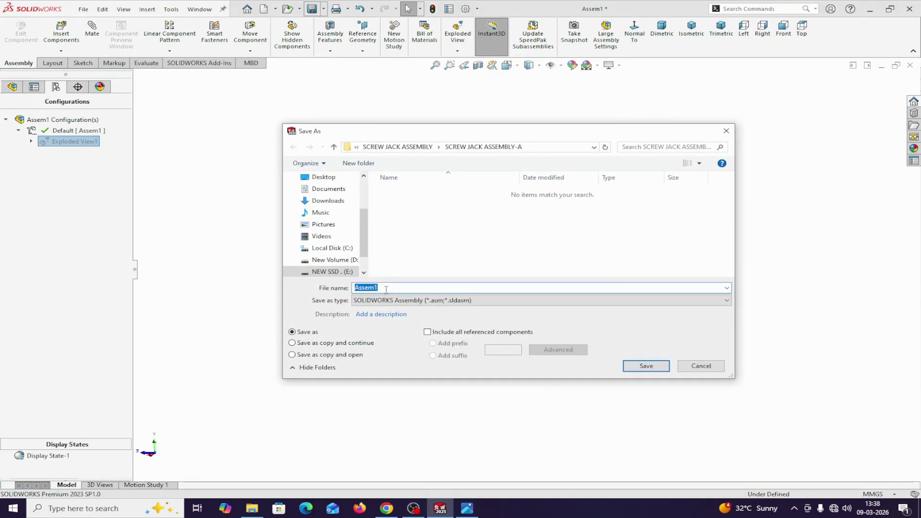
text(a)
key(BackSpace)
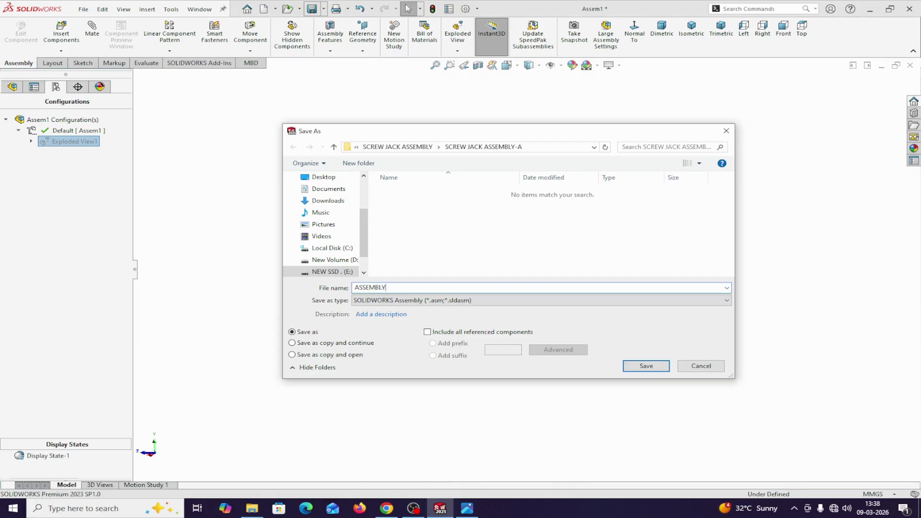
text(A)
click(640, 366)
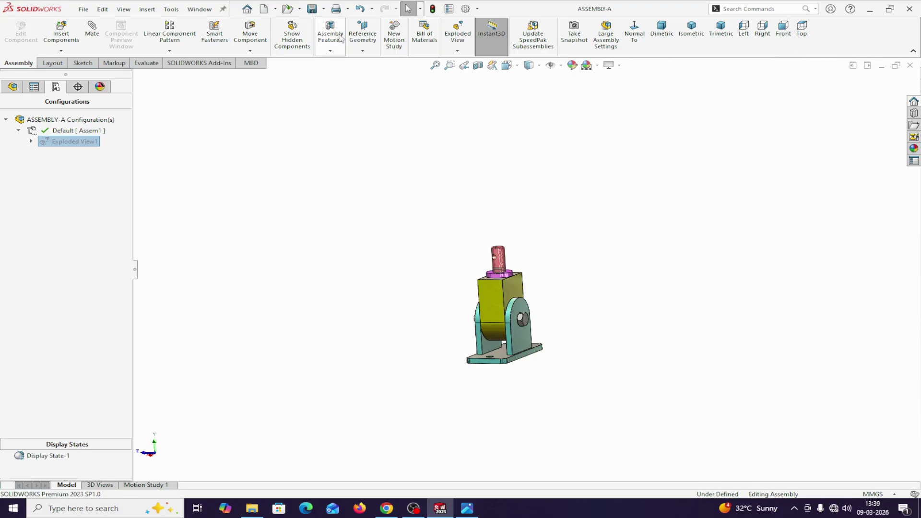
Step: Switch the MotionManager pane off and back on
right_click(841, 42)
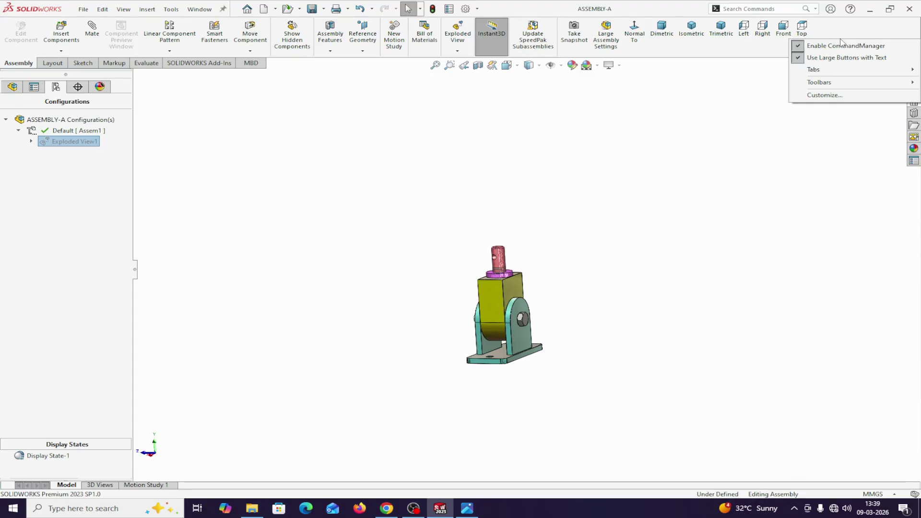
mouse_move(824, 84)
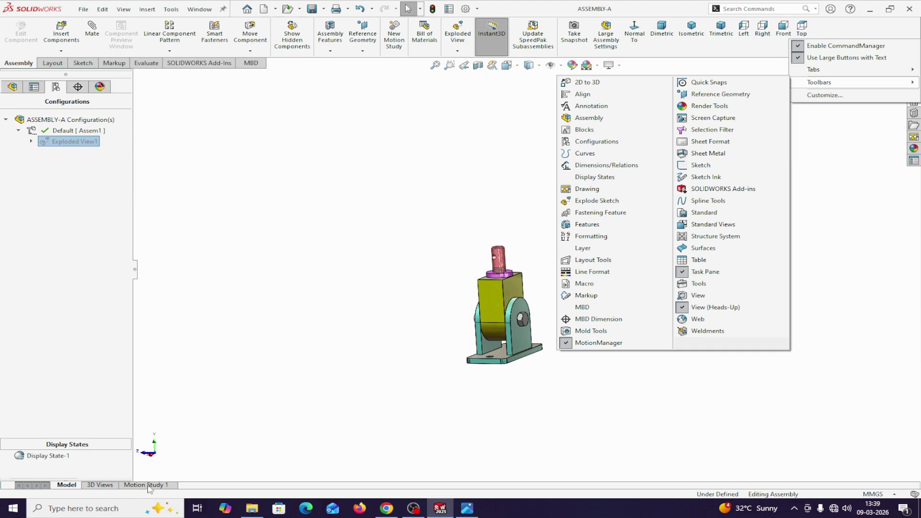
click(571, 343)
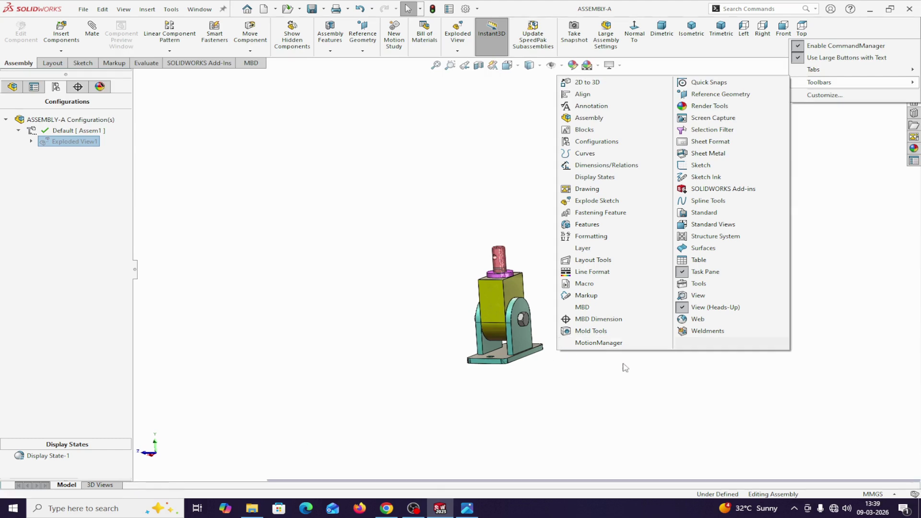
click(740, 380)
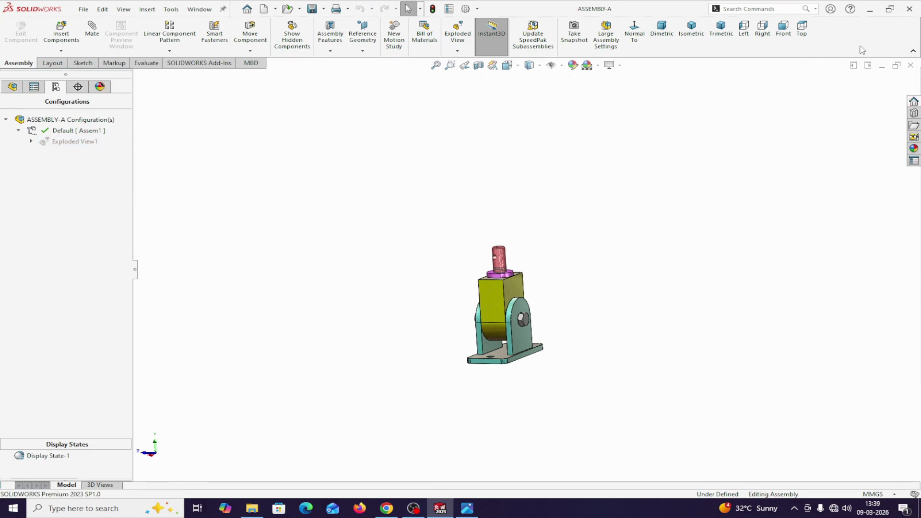
right_click(845, 27)
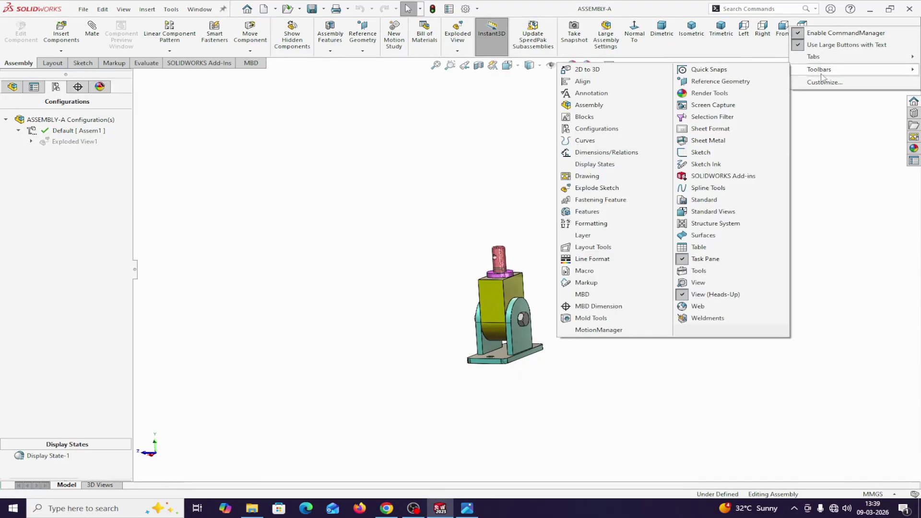
click(610, 330)
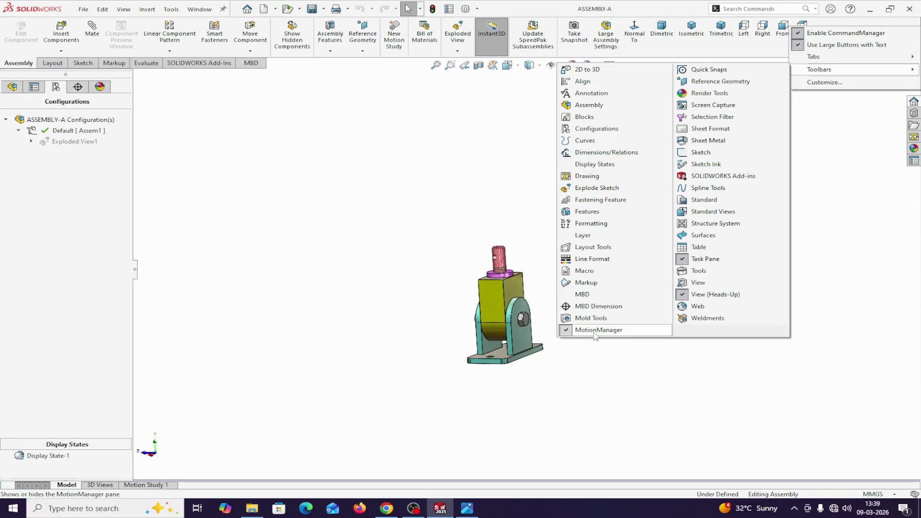
click(453, 385)
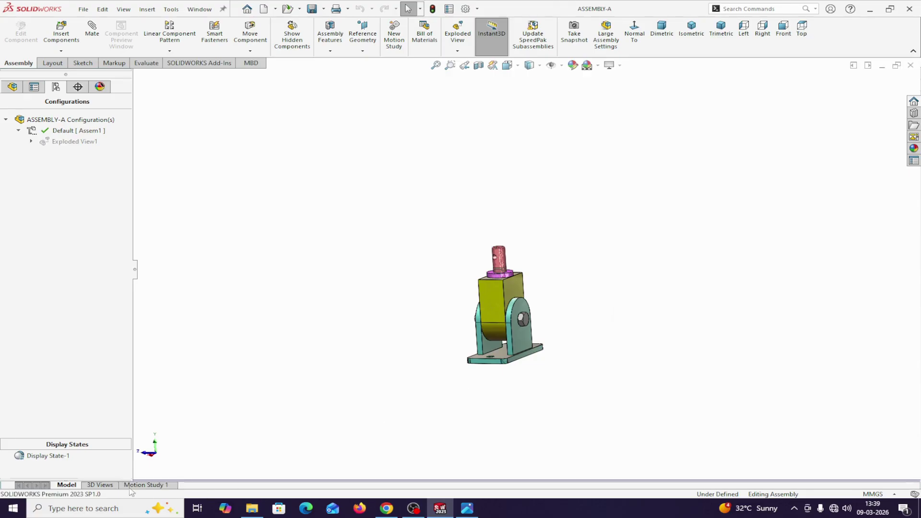
Step: Open Motion Study 1 and choose Animation as its study type
click(144, 485)
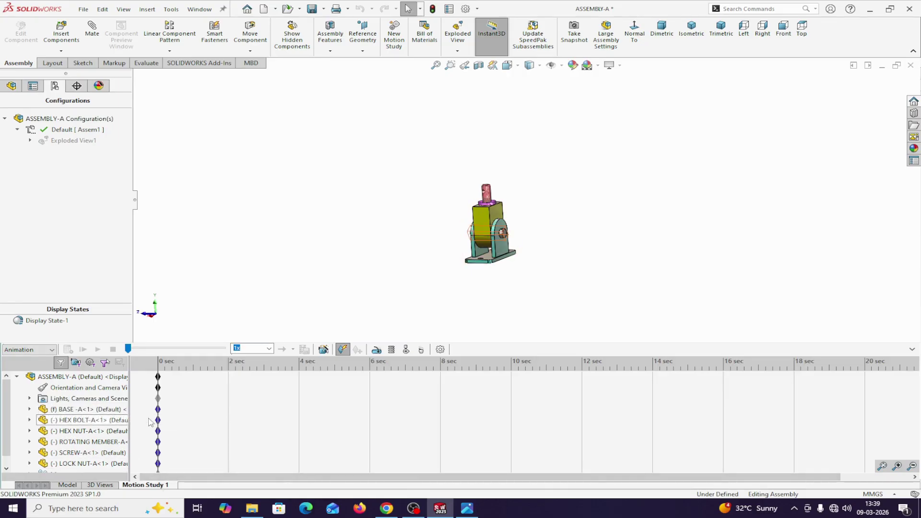
click(52, 350)
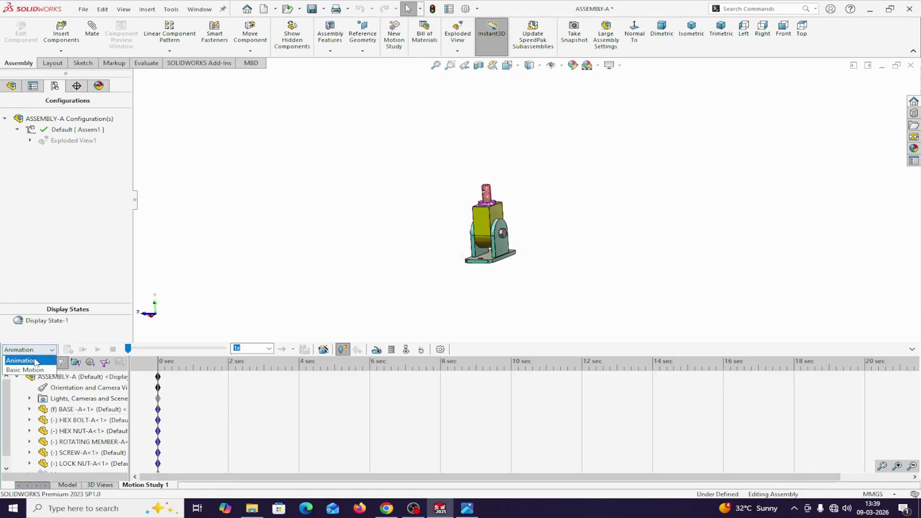
click(35, 360)
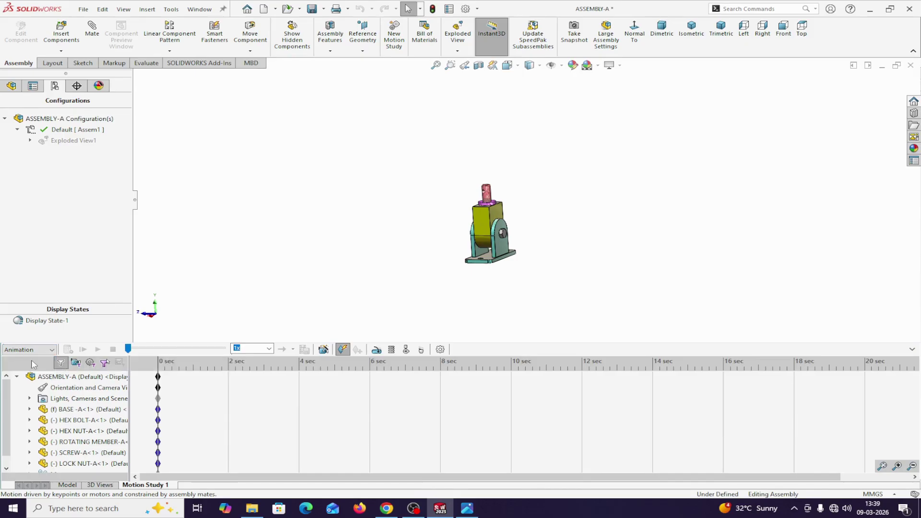
Step: Add an Explode animation with the Animation Wizard, lasting 6 seconds and starting at 0 seconds
click(324, 350)
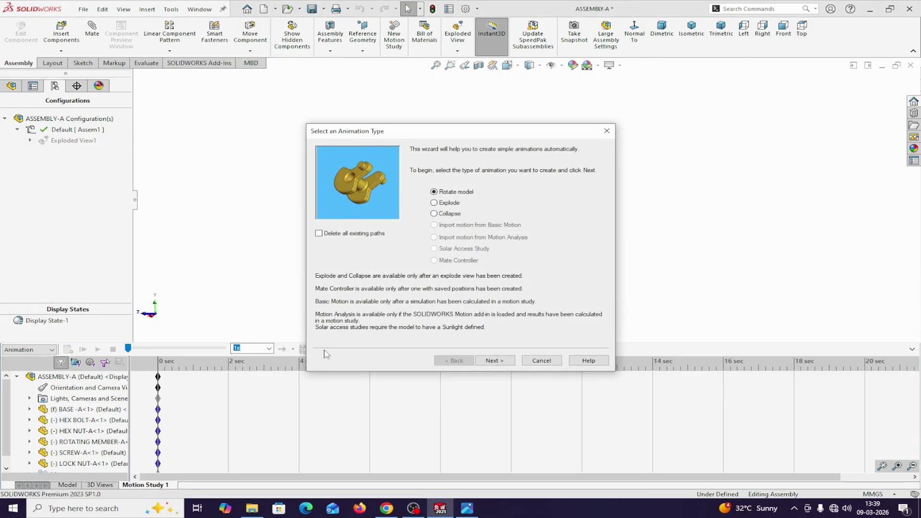
click(434, 203)
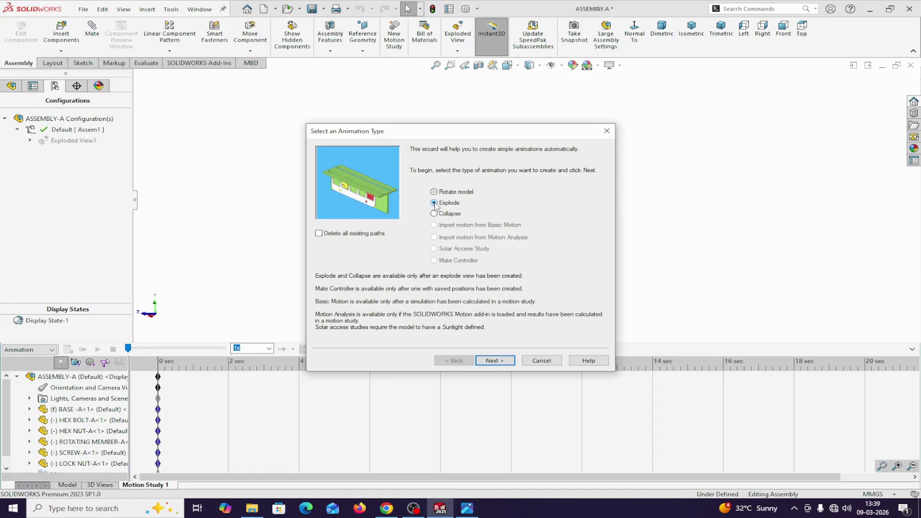
click(503, 362)
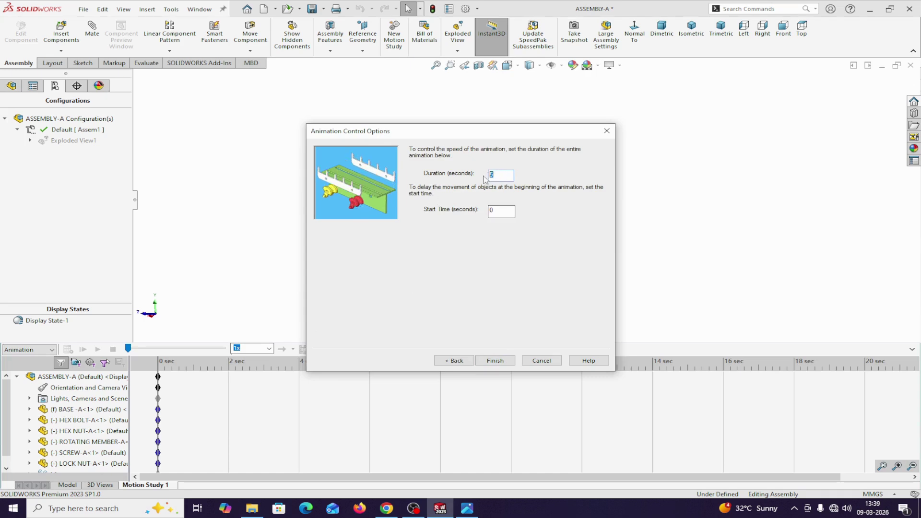
text(6)
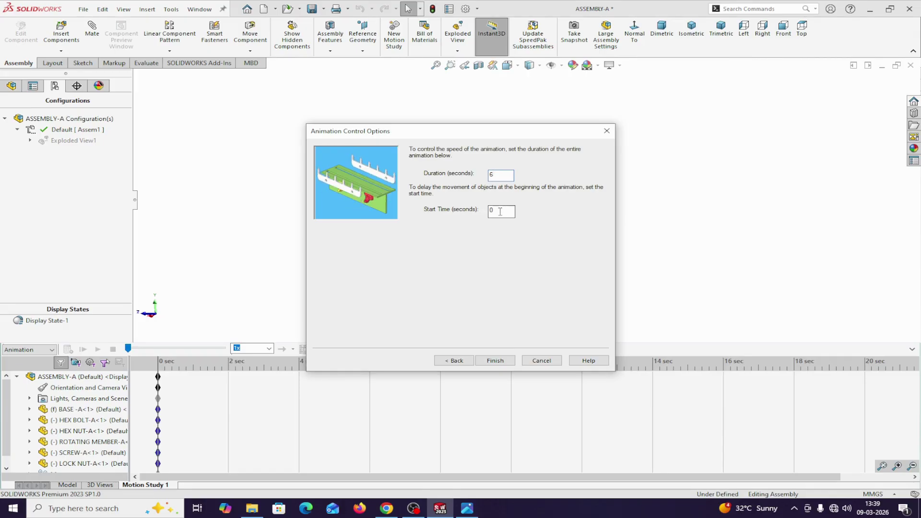
click(487, 361)
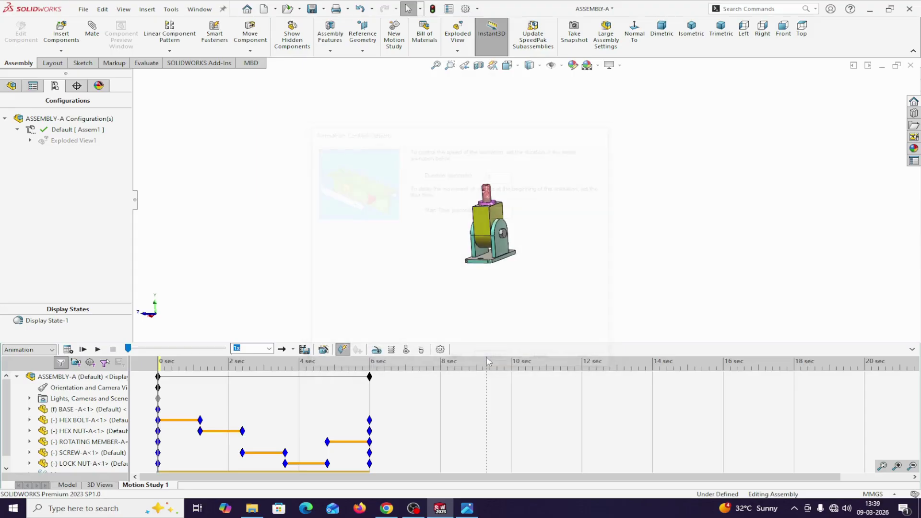
Step: Add a Collapse animation with the Animation Wizard, lasting 6 seconds and starting at 6 seconds
click(324, 350)
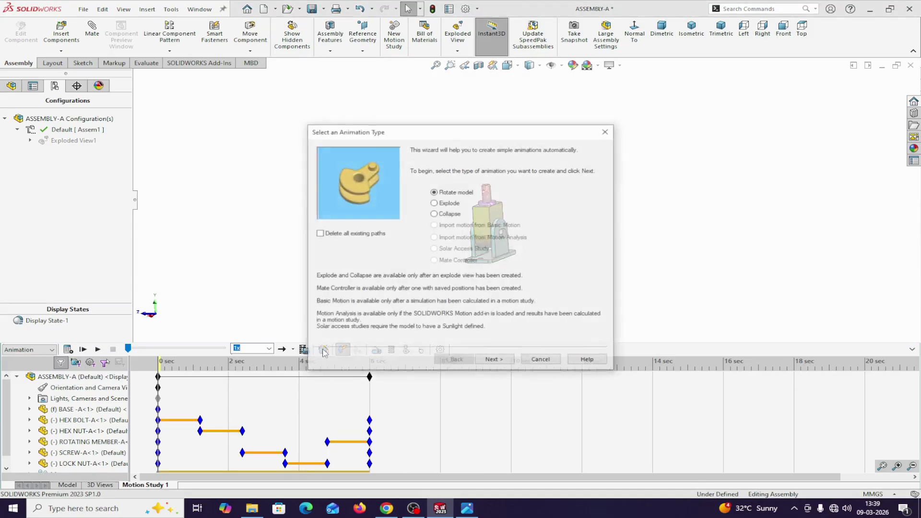
click(435, 214)
click(493, 361)
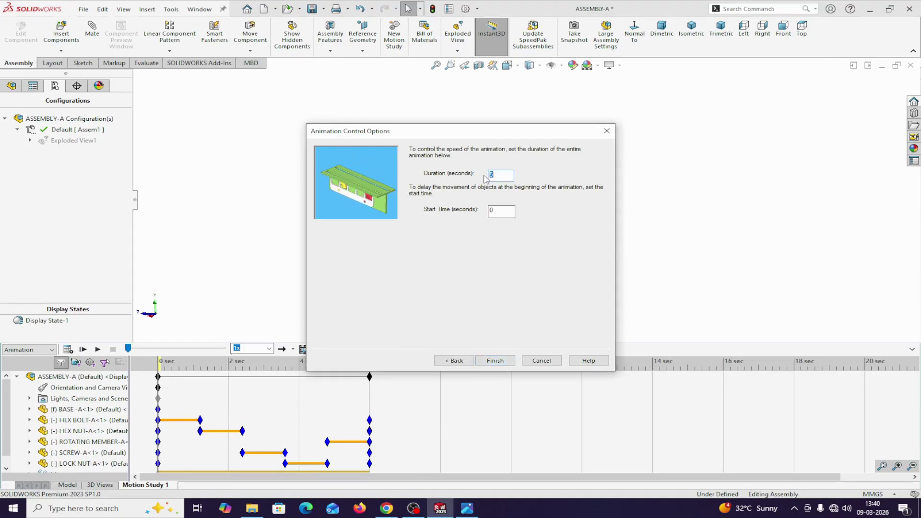
key(Tab)
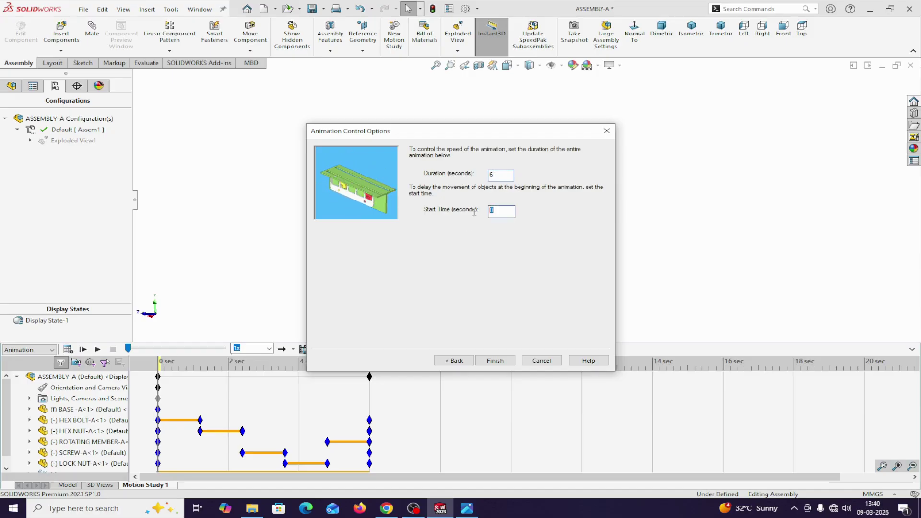
text(6)
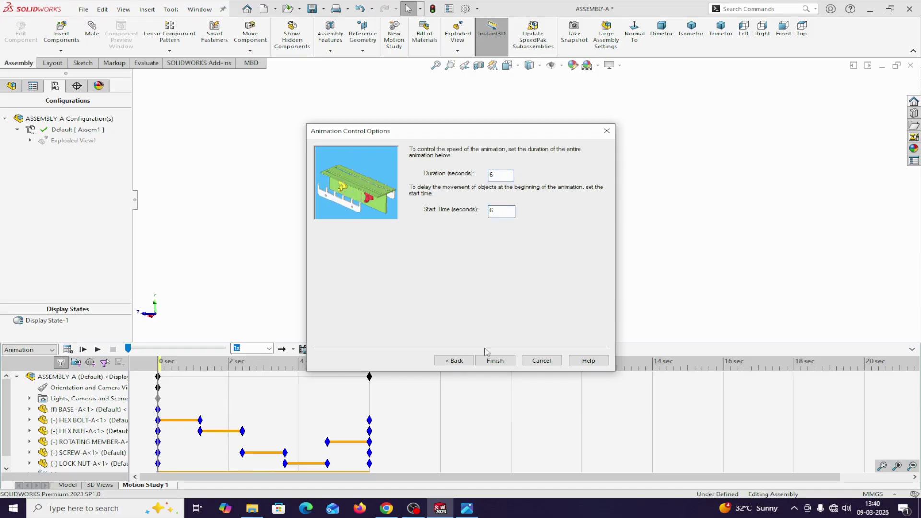
click(494, 360)
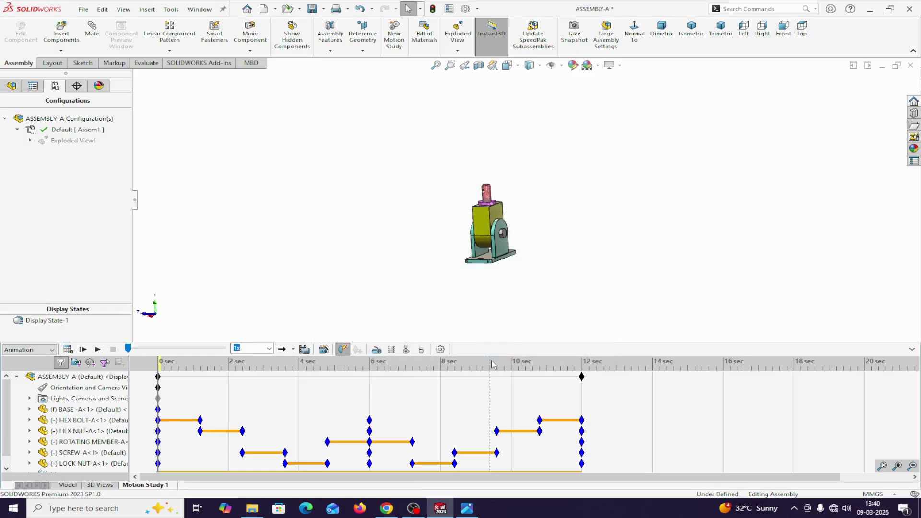
Step: Calculate the motion study and play back the complete explode and collapse animation with the assembly fitted to the view
click(68, 349)
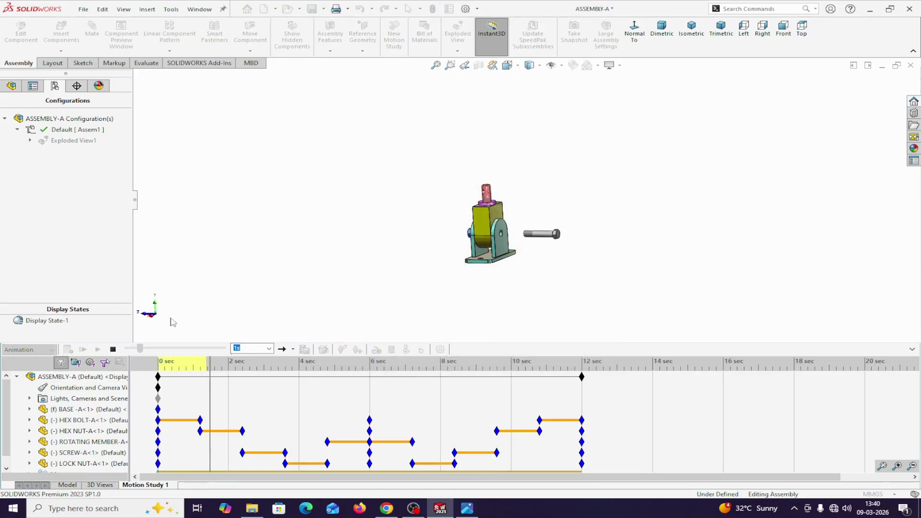
scroll(352, 261, down, 4)
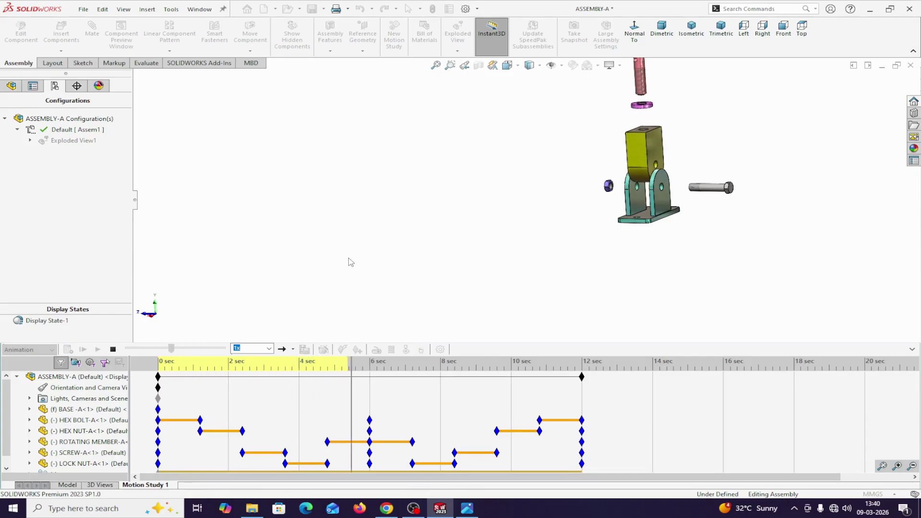
click(435, 65)
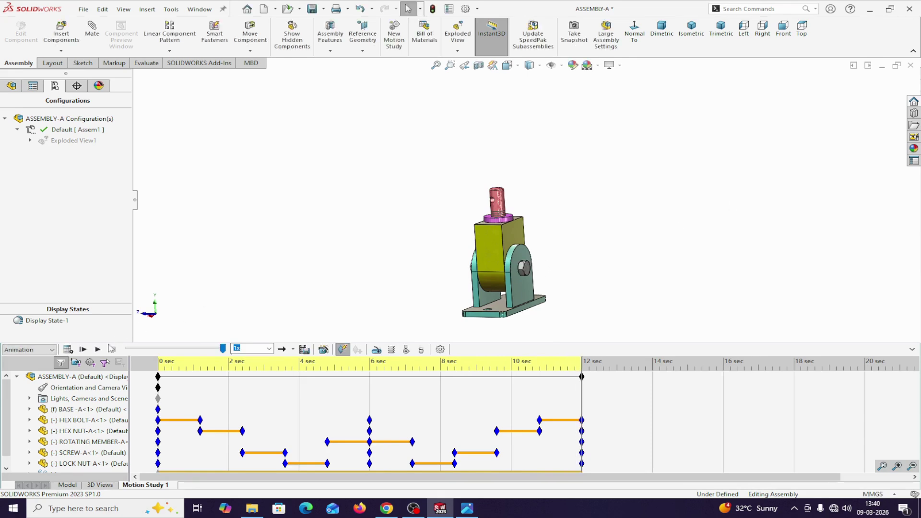
click(97, 352)
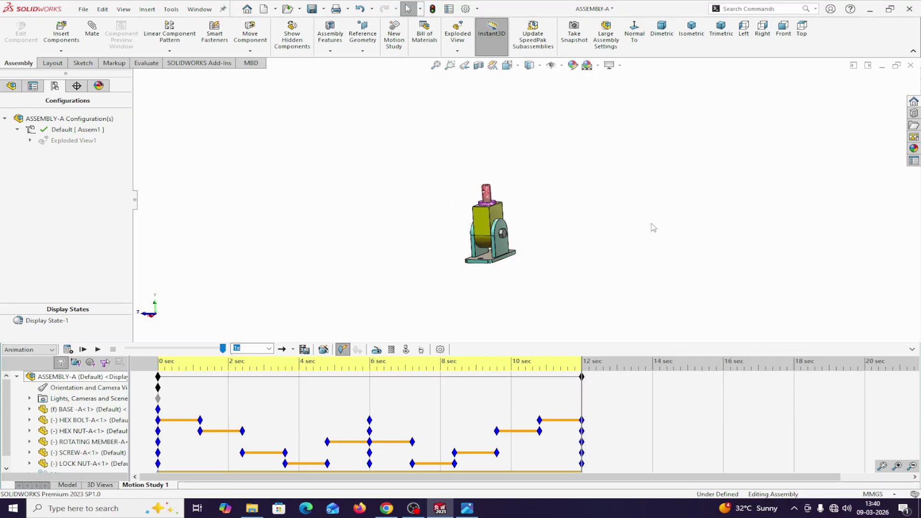
Step: Save the entire animation as ASSEMBLY-A.mp4 with a 16:9 aspect ratio and 30 frames per second, recalculating the motion study before saving
click(305, 350)
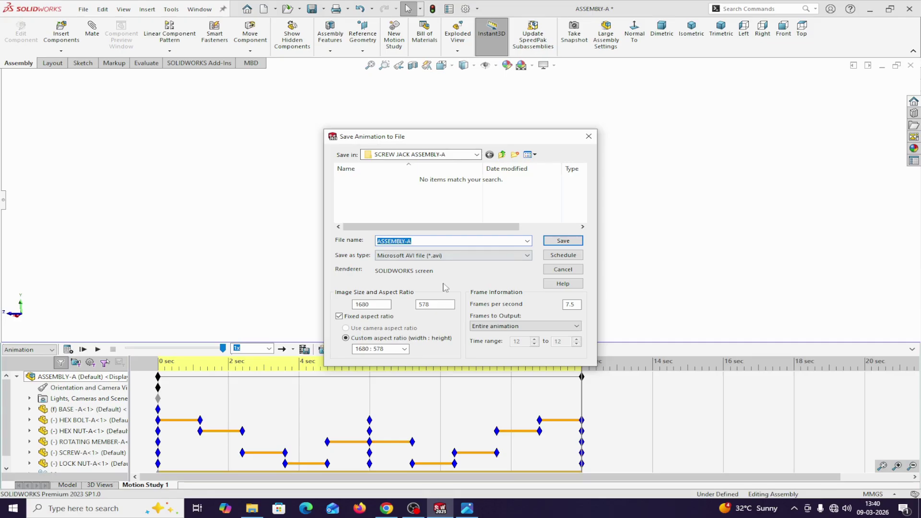
click(425, 257)
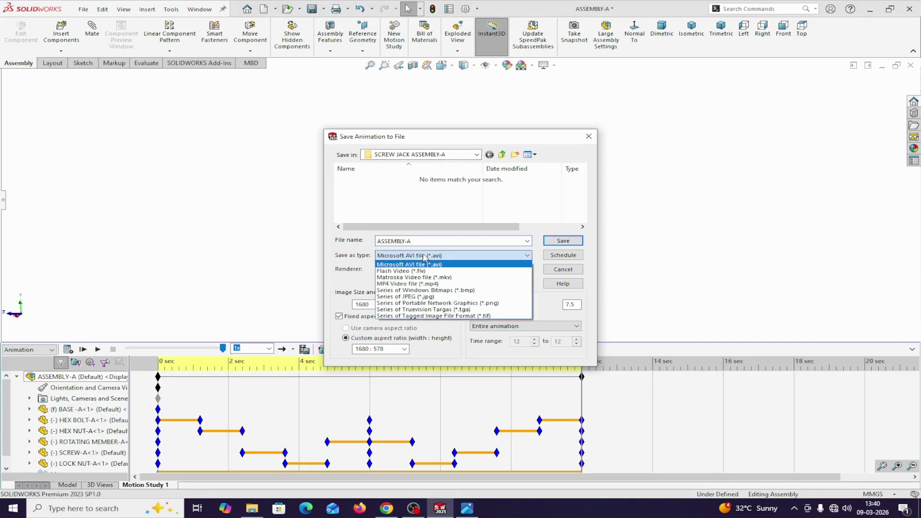
click(401, 284)
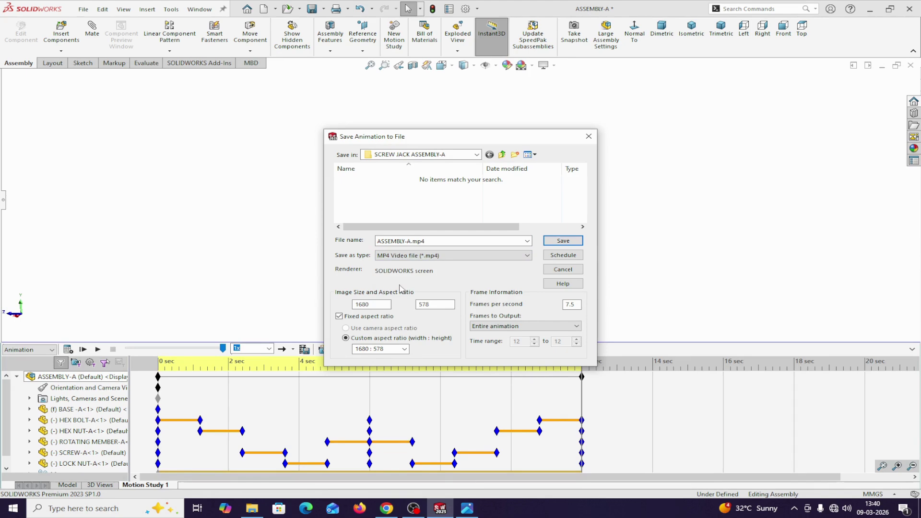
click(406, 350)
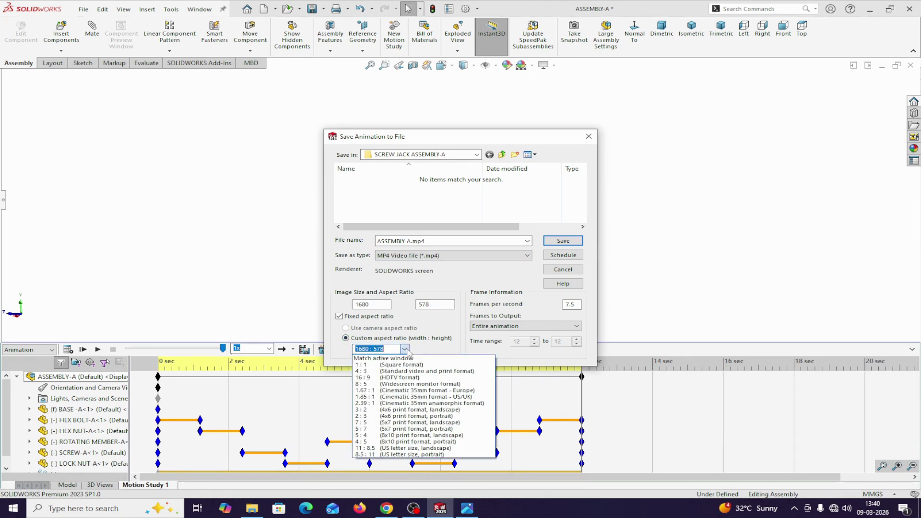
click(368, 378)
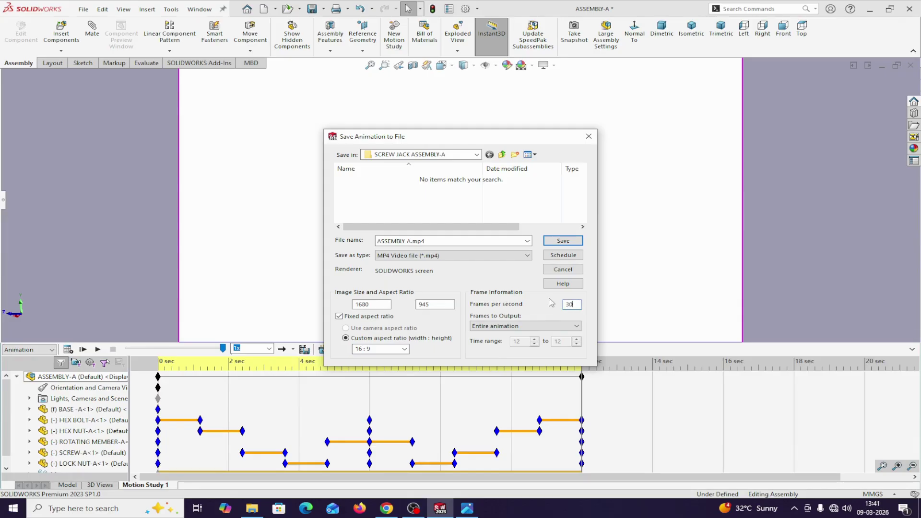
click(566, 243)
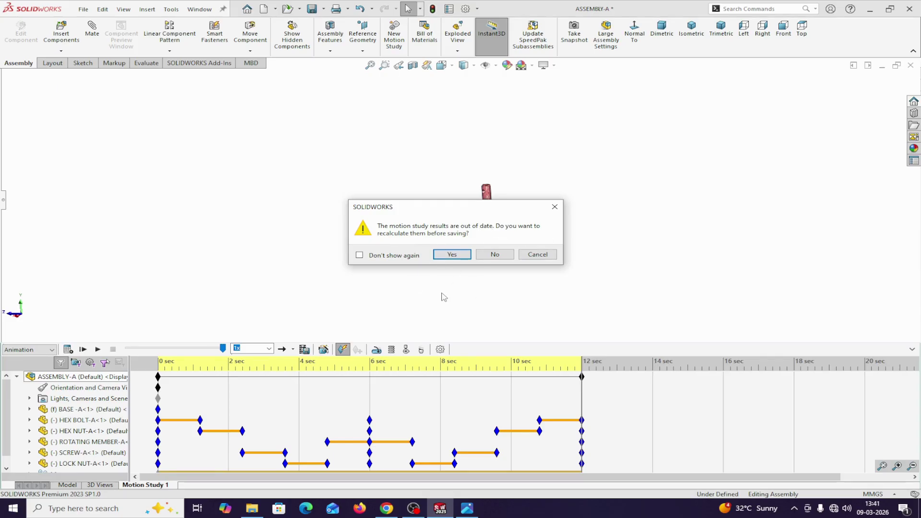
click(452, 255)
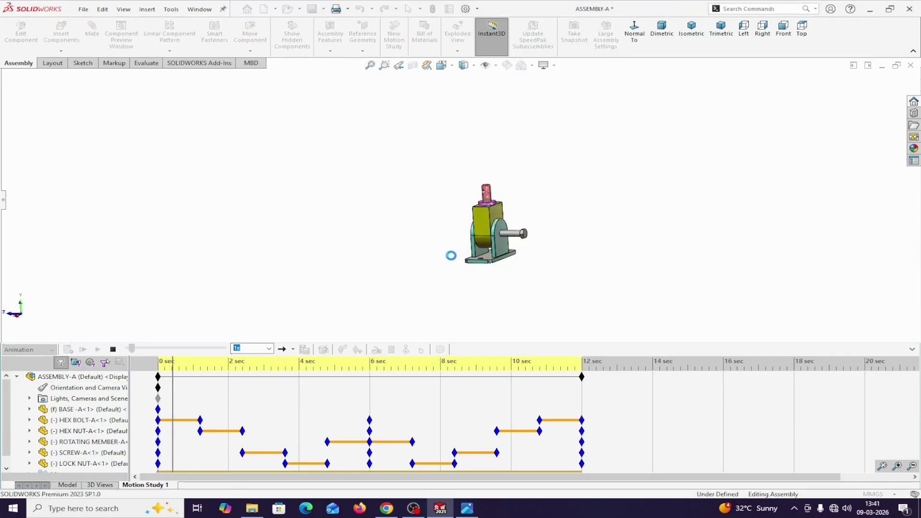